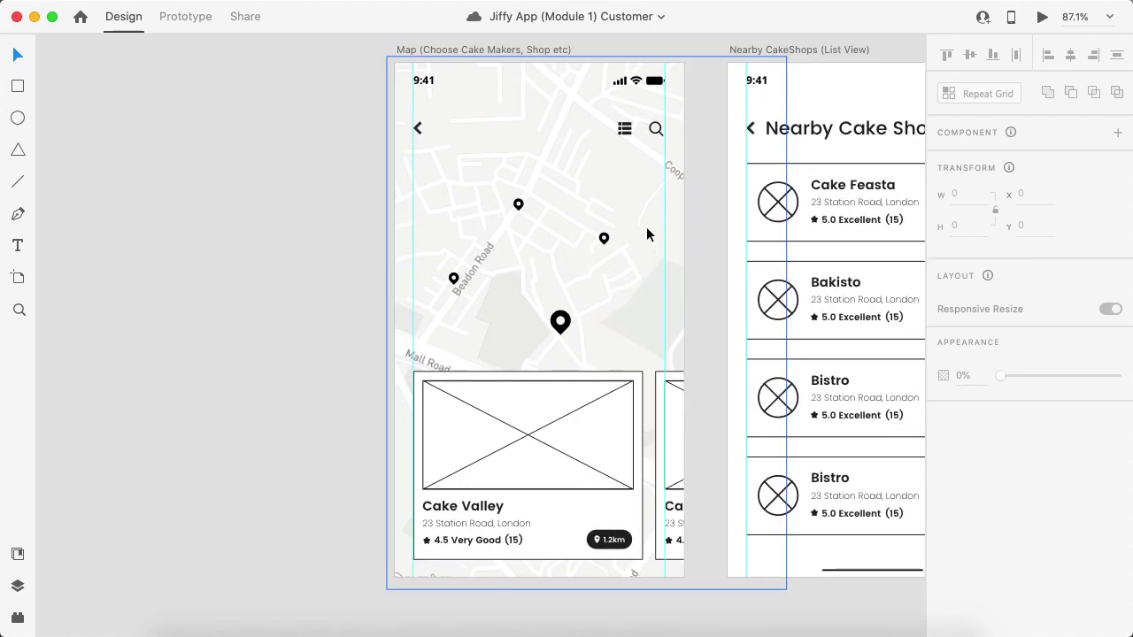
Switch from the Adobe XD cake-shop design to the Snazzy Maps home page in Chrome.
click(349, 628)
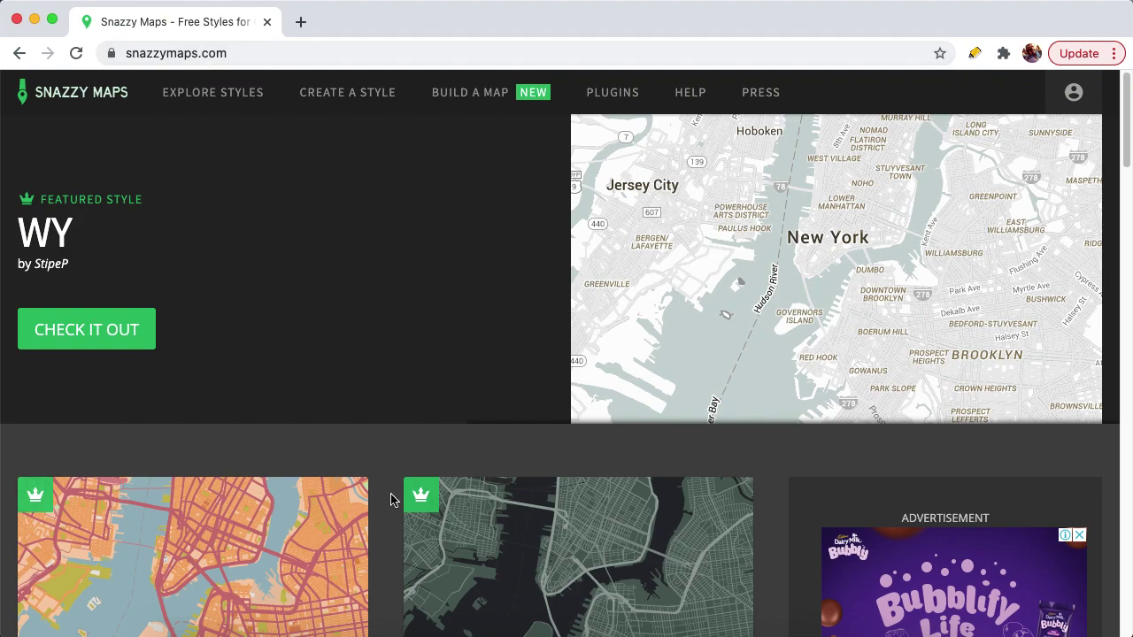
Show the finished labelled Lahore map in Illustrator, then the Resonance website design in Adobe XD.
click(392, 630)
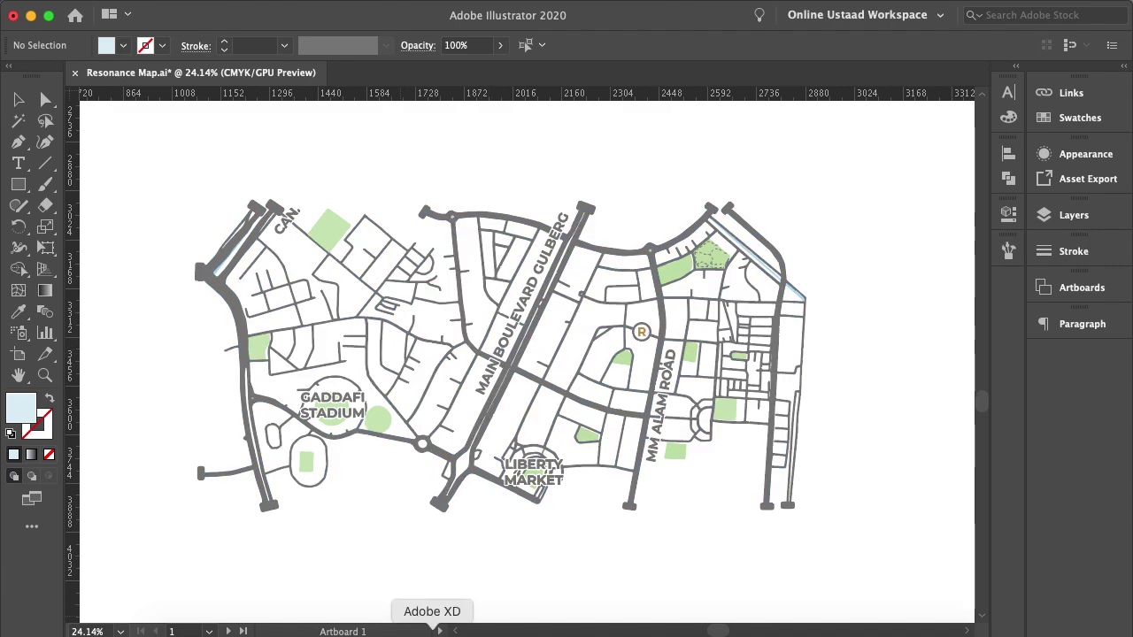
click(421, 621)
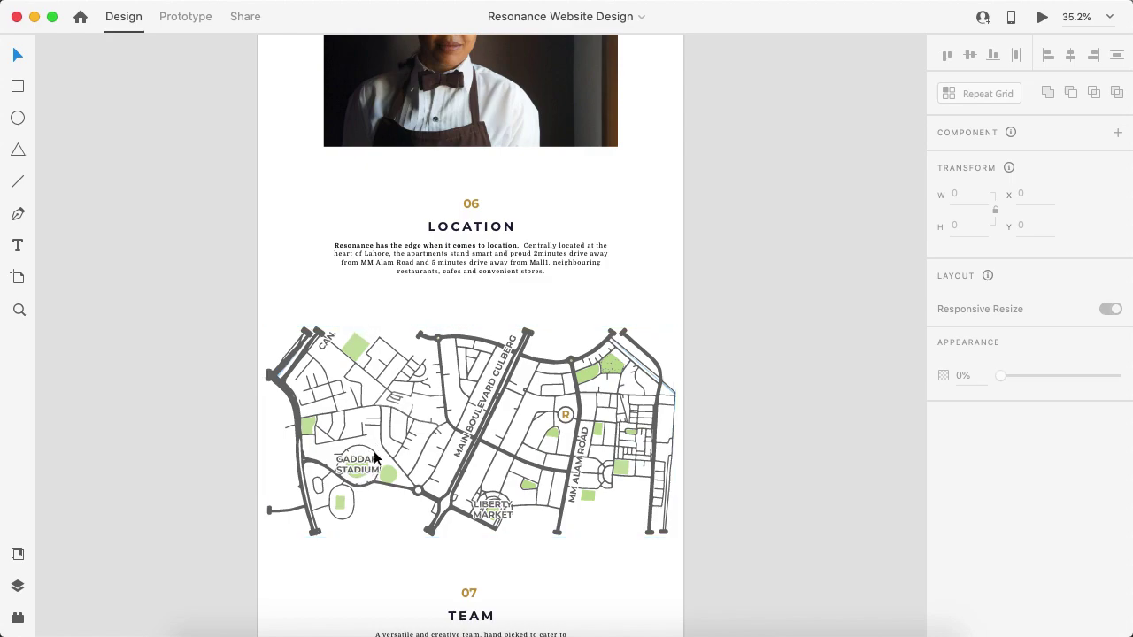
Zoom into the Resonance page's Gulberg location map, then return to Snazzy Maps in Chrome.
scroll(421, 559, up, 5)
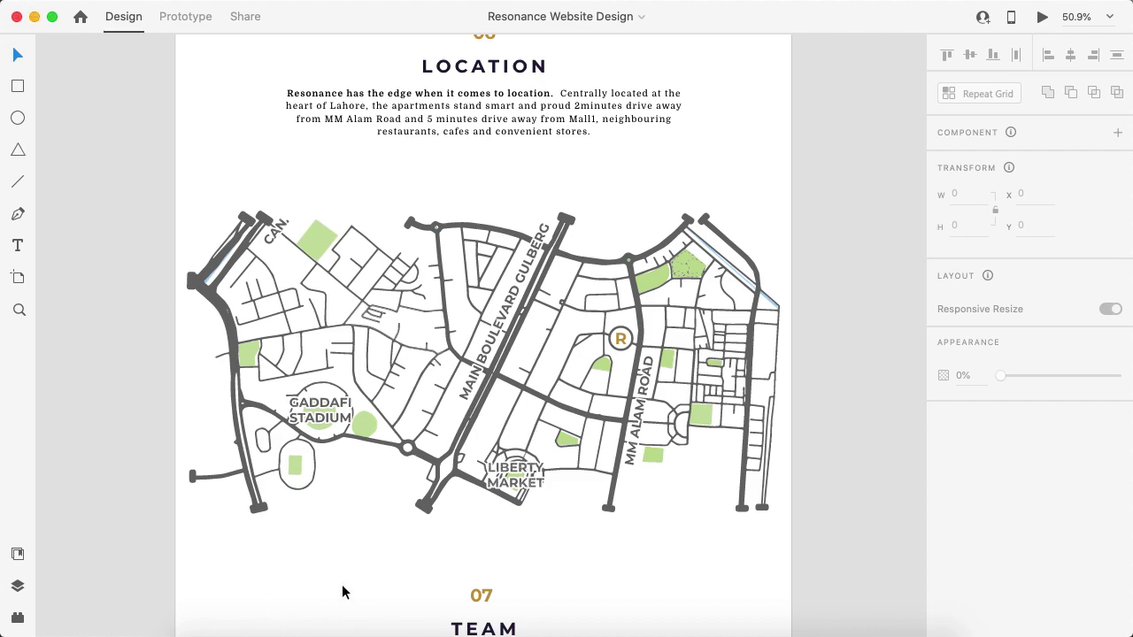
click(368, 630)
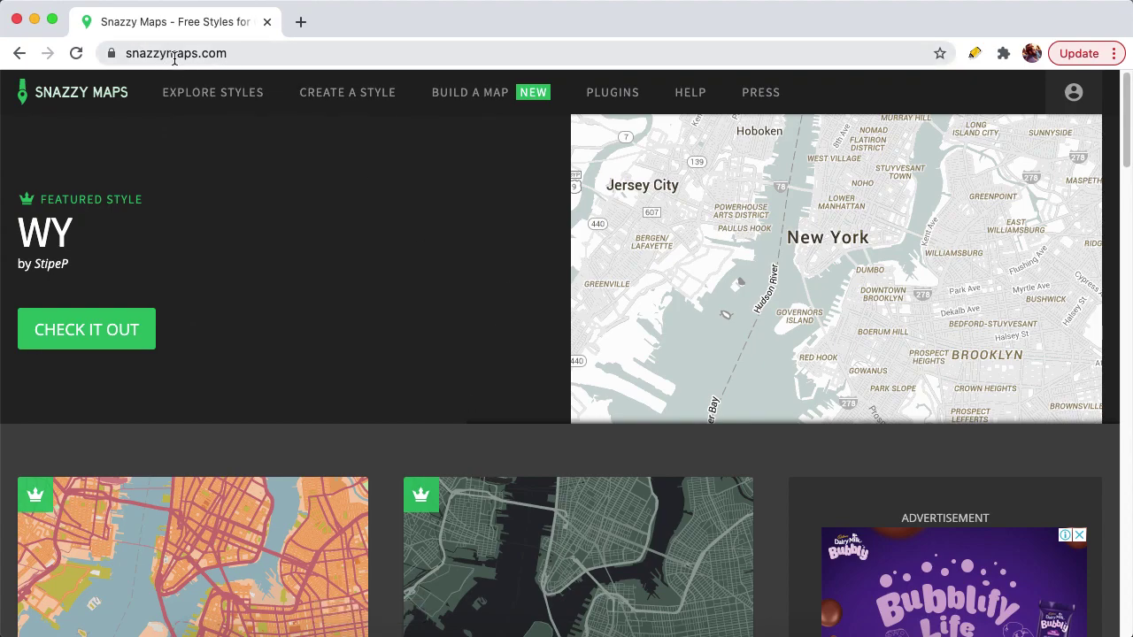
Open the Create a Style editor and browse its presets, leaving Default selected.
click(368, 99)
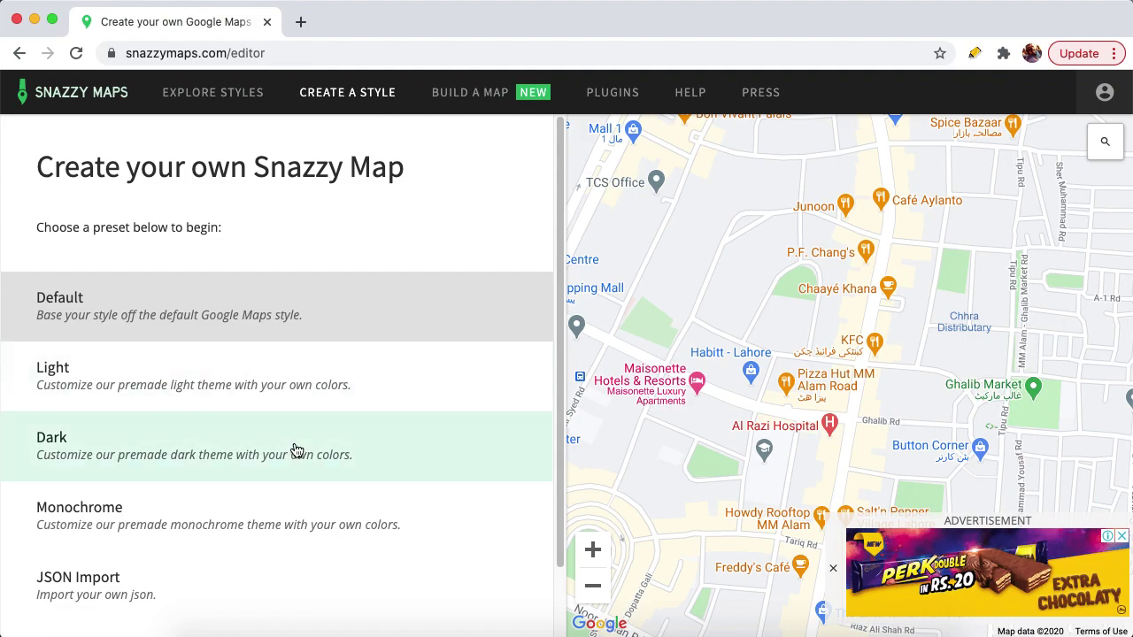
scroll(297, 450, down, 1)
scroll(297, 450, down, 2)
scroll(292, 445, up, 2)
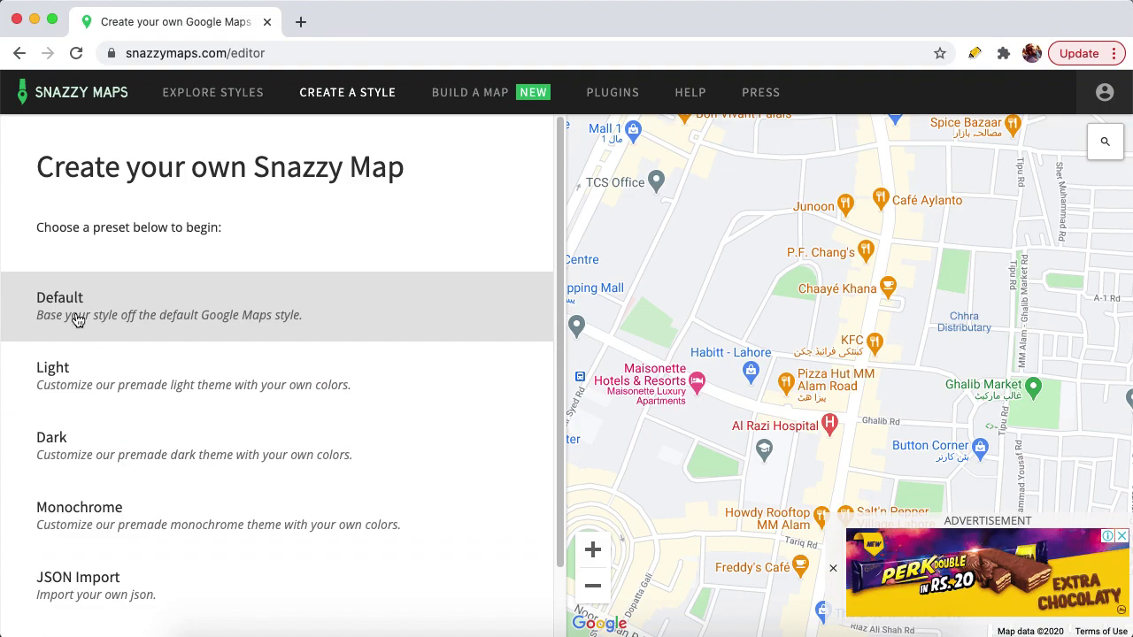
scroll(69, 305, down, 1)
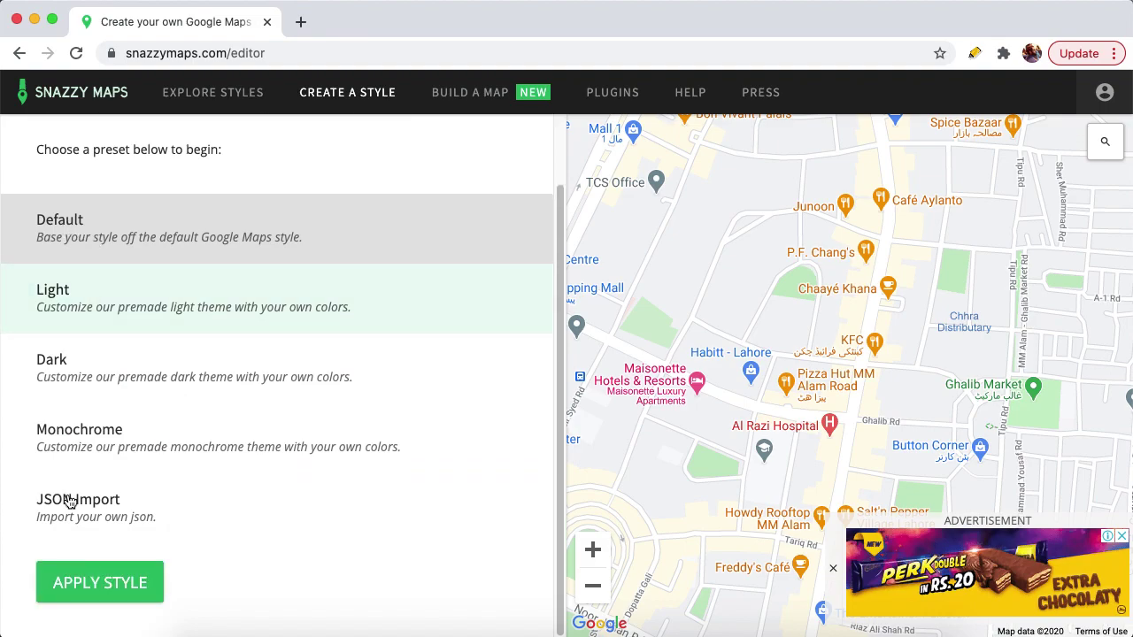
Apply the Default preset as the starting style, then view Resonance Map.ai in Illustrator.
click(91, 592)
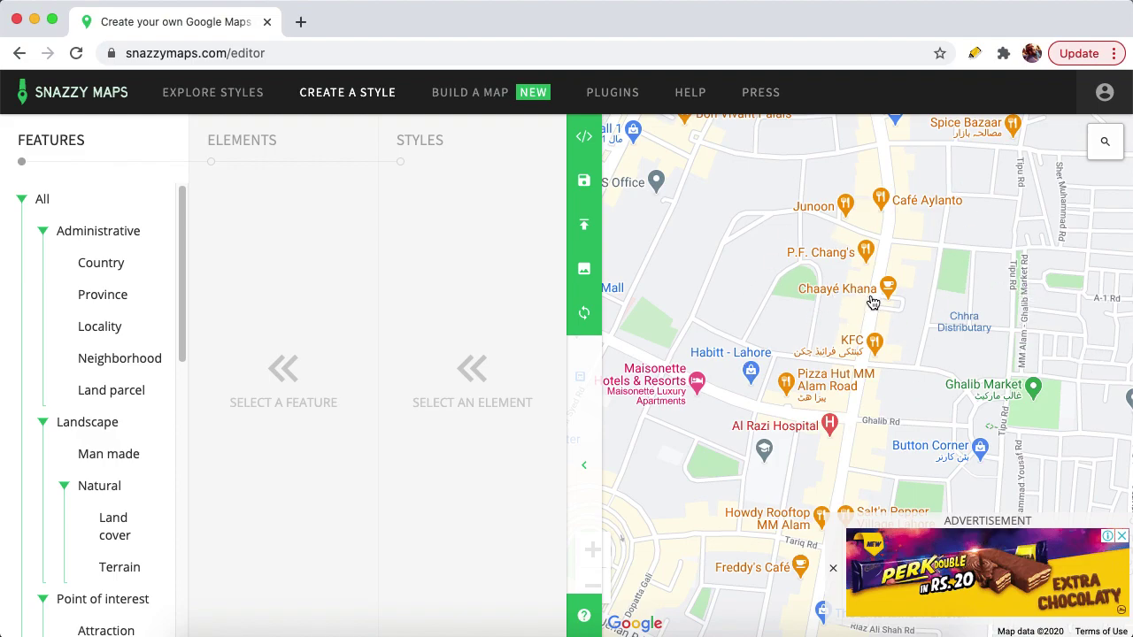
click(412, 630)
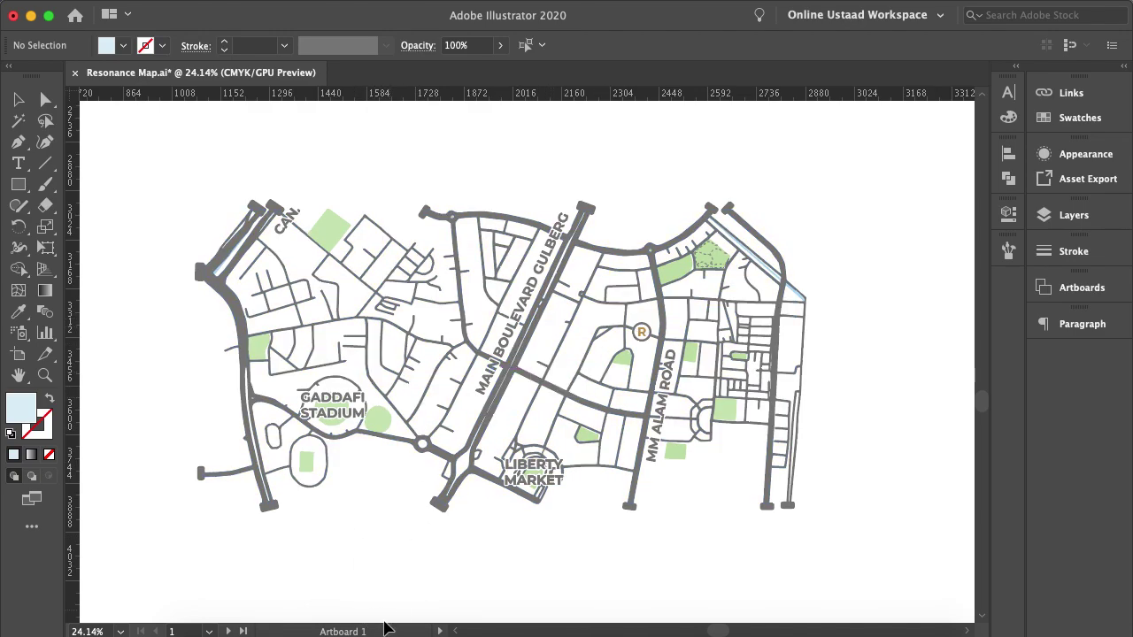
Go back to the Snazzy Maps editor's Features list beside the Lahore map.
click(369, 632)
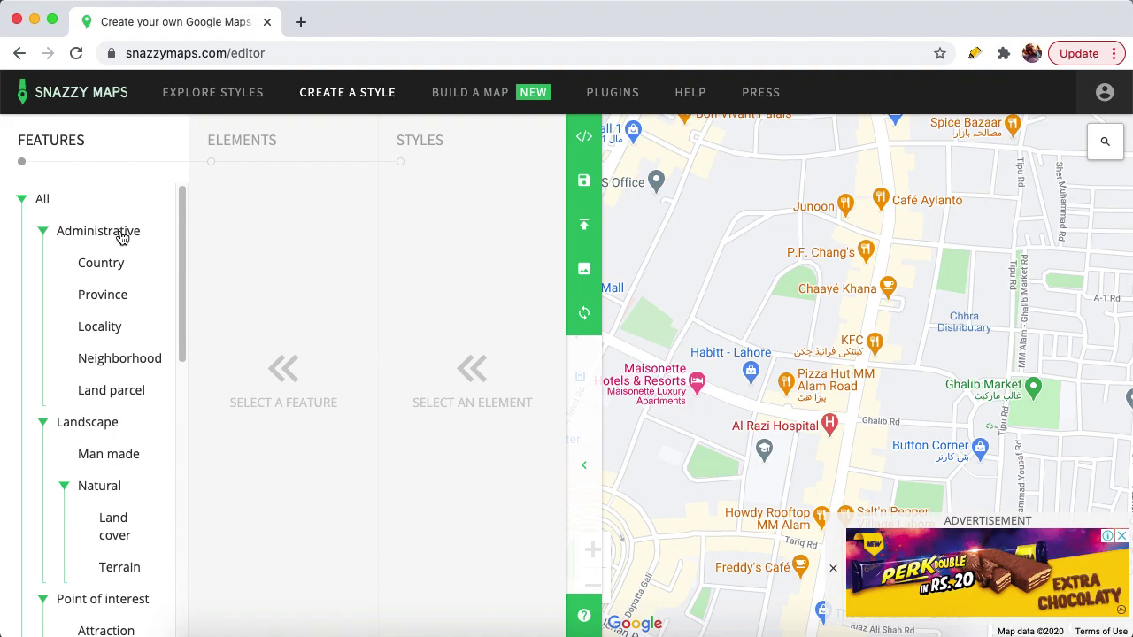
Set Point of interest > All visibility to Off, clearing place markers from the map.
drag(183, 265, 172, 398)
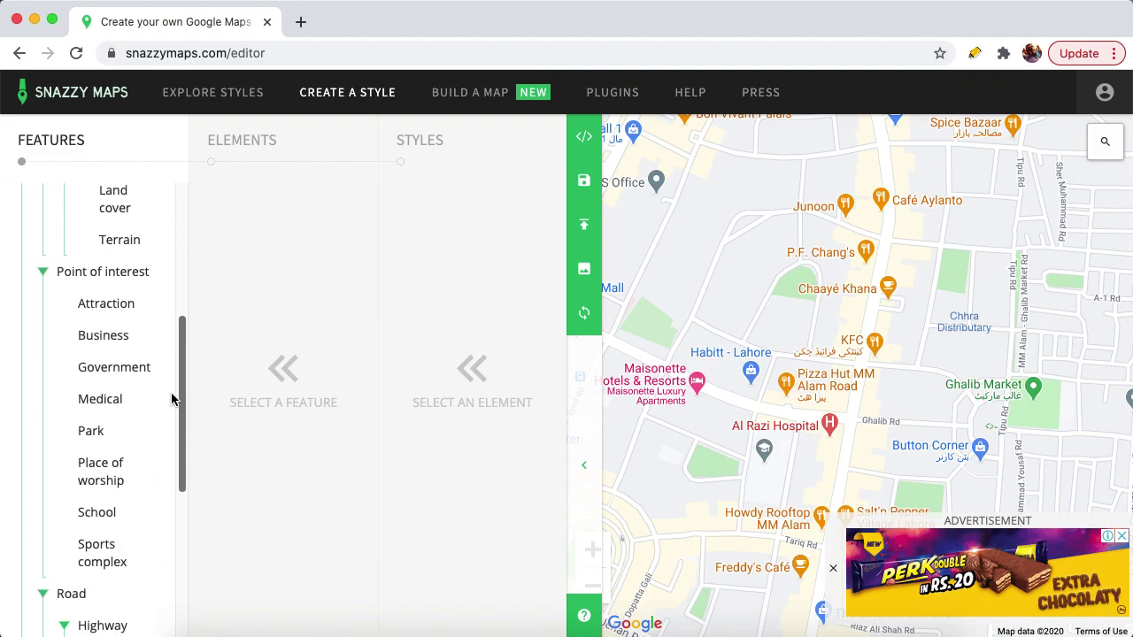
click(106, 283)
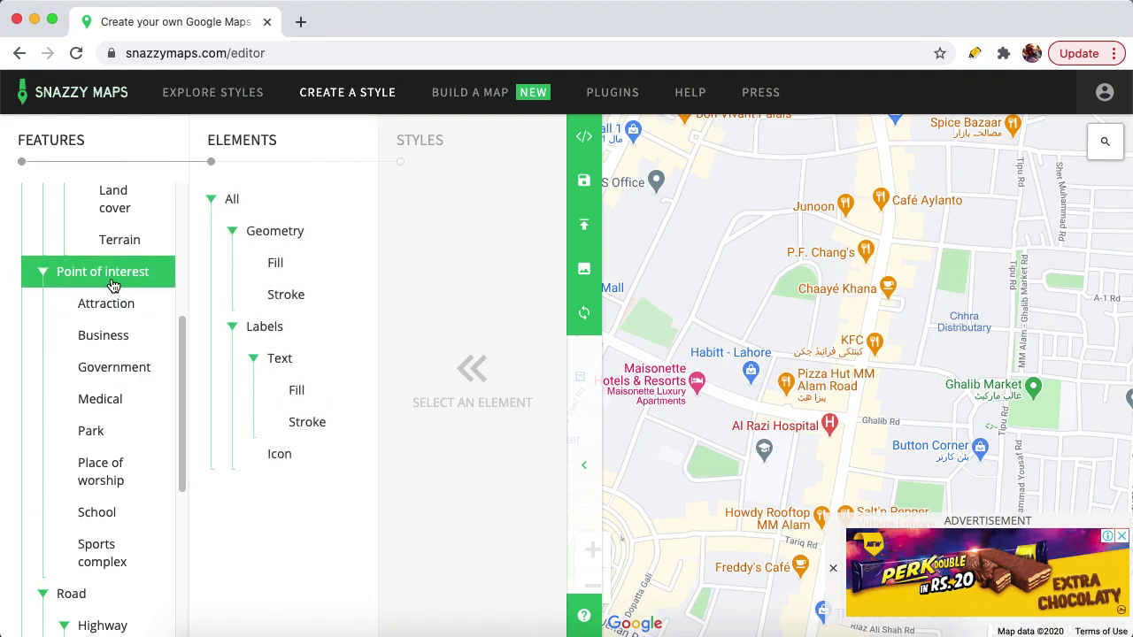
click(255, 204)
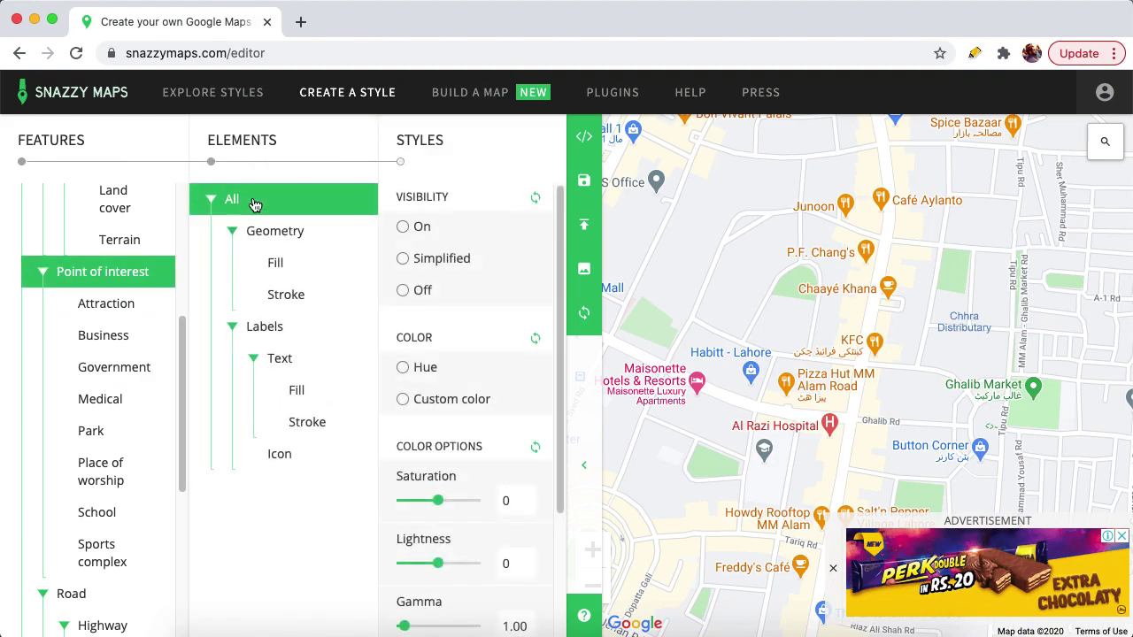
click(437, 296)
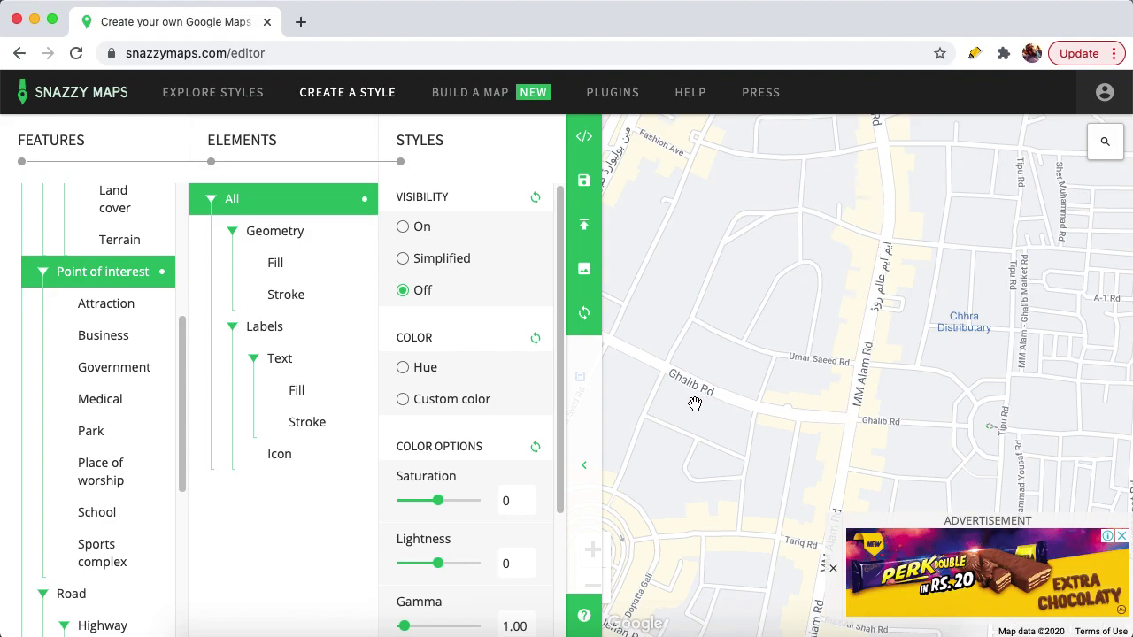
drag(184, 412, 171, 496)
scroll(169, 496, down, 1)
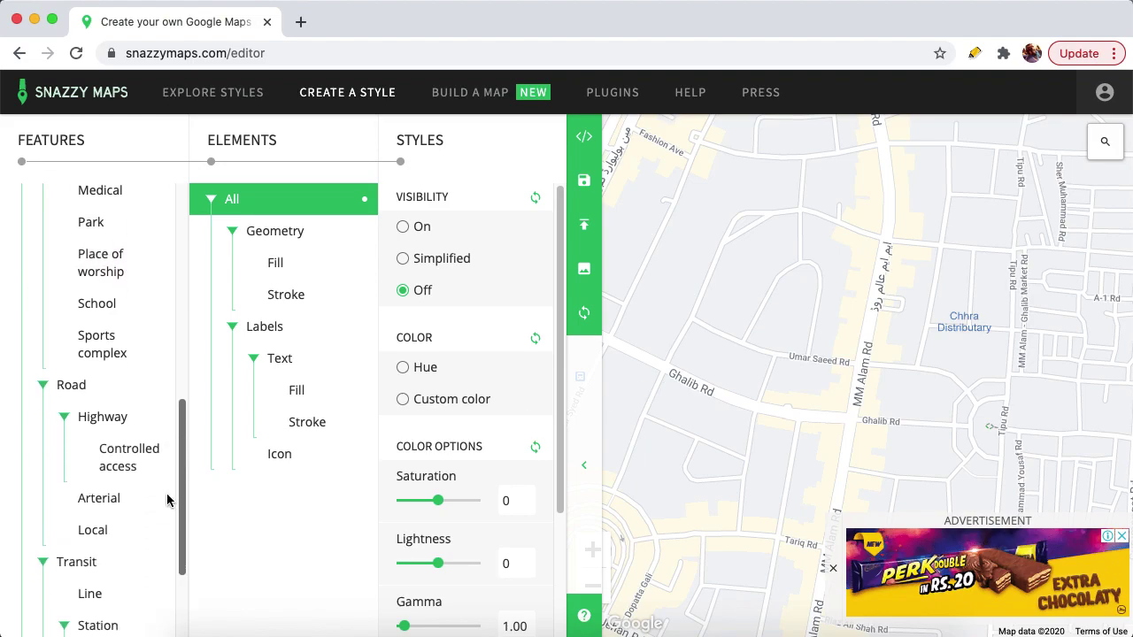
Turn Road > Labels visibility Off while resetting Road geometry so streets stay visible.
click(103, 379)
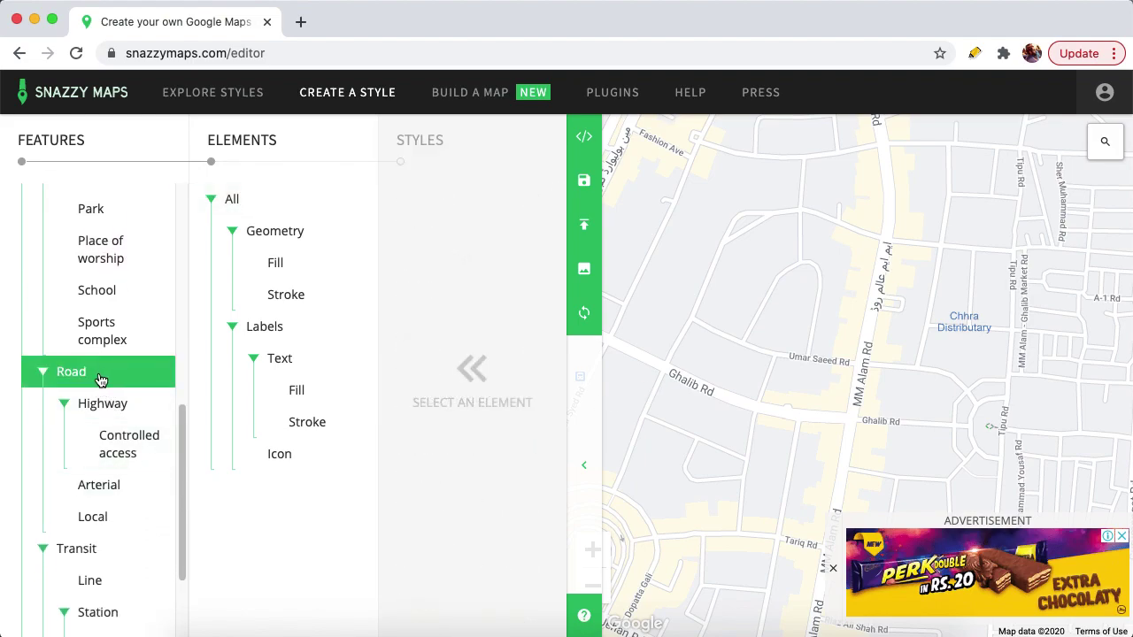
click(298, 202)
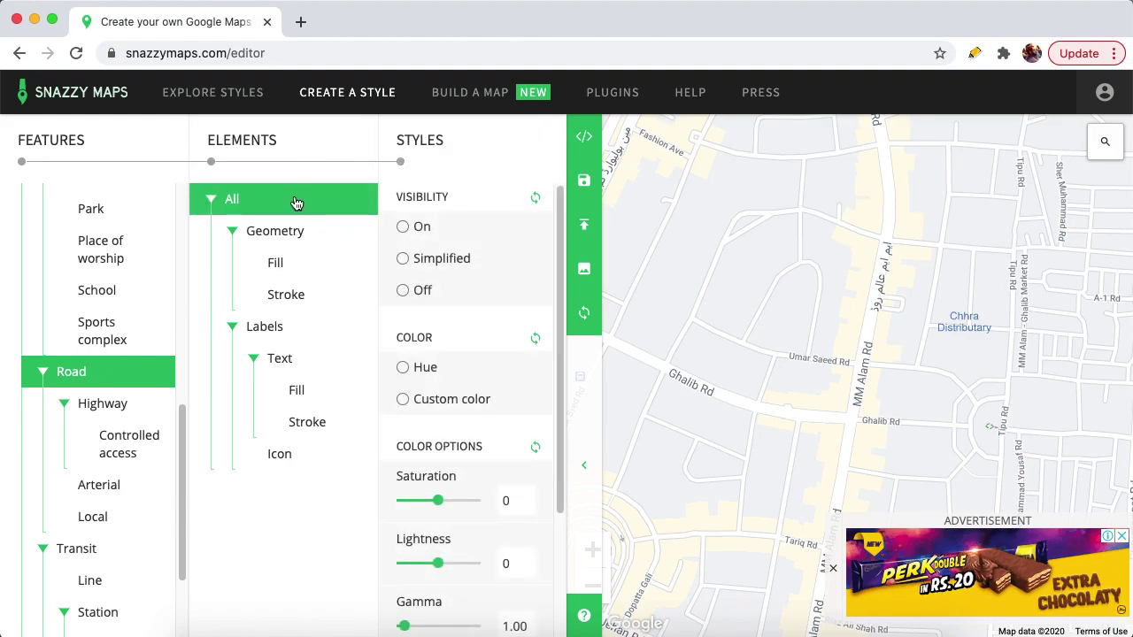
click(423, 291)
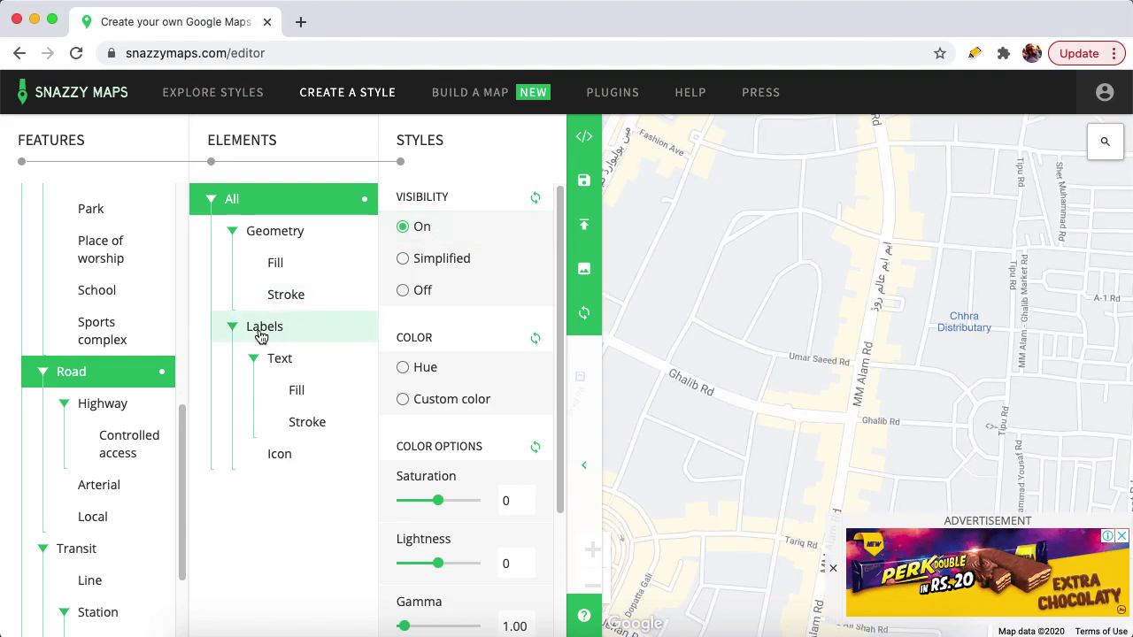
click(298, 331)
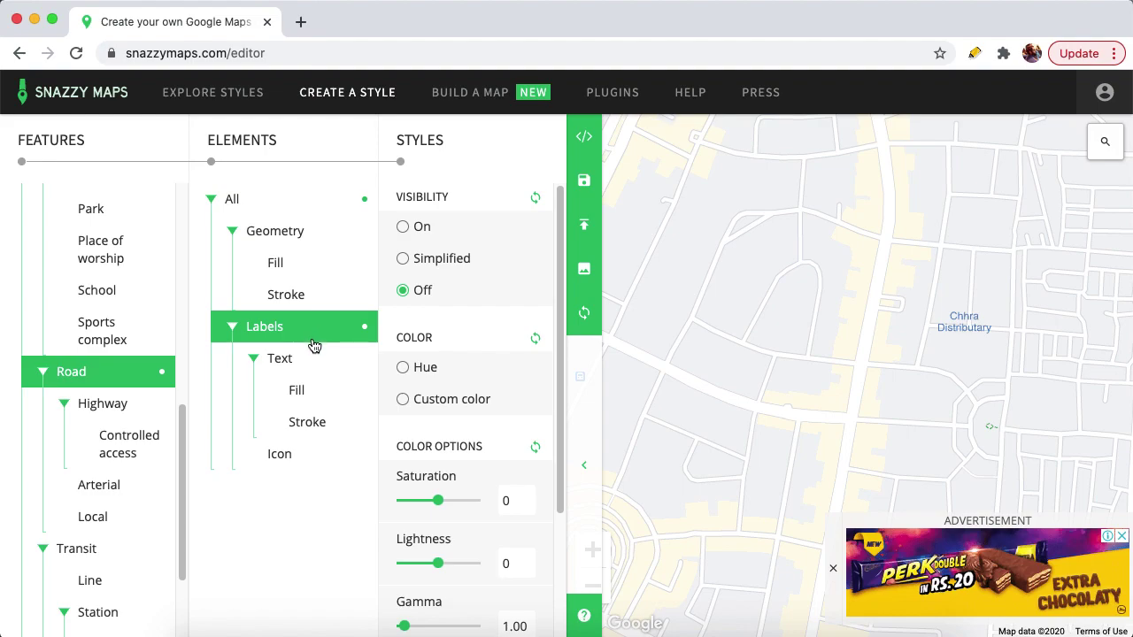
click(295, 236)
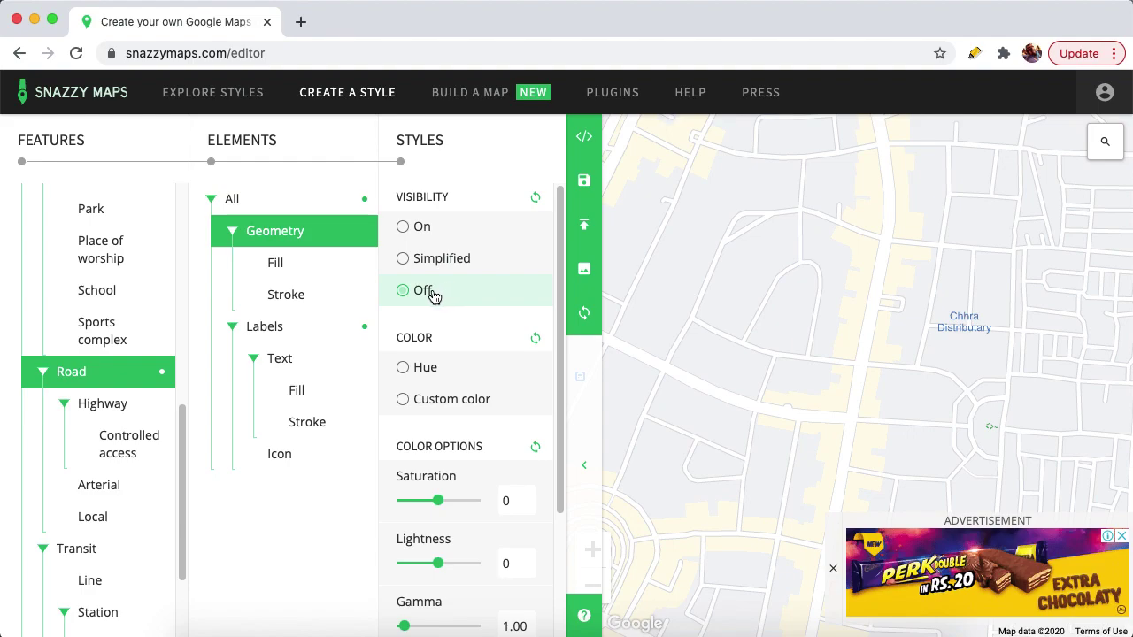
click(440, 234)
click(538, 204)
drag(183, 472, 189, 526)
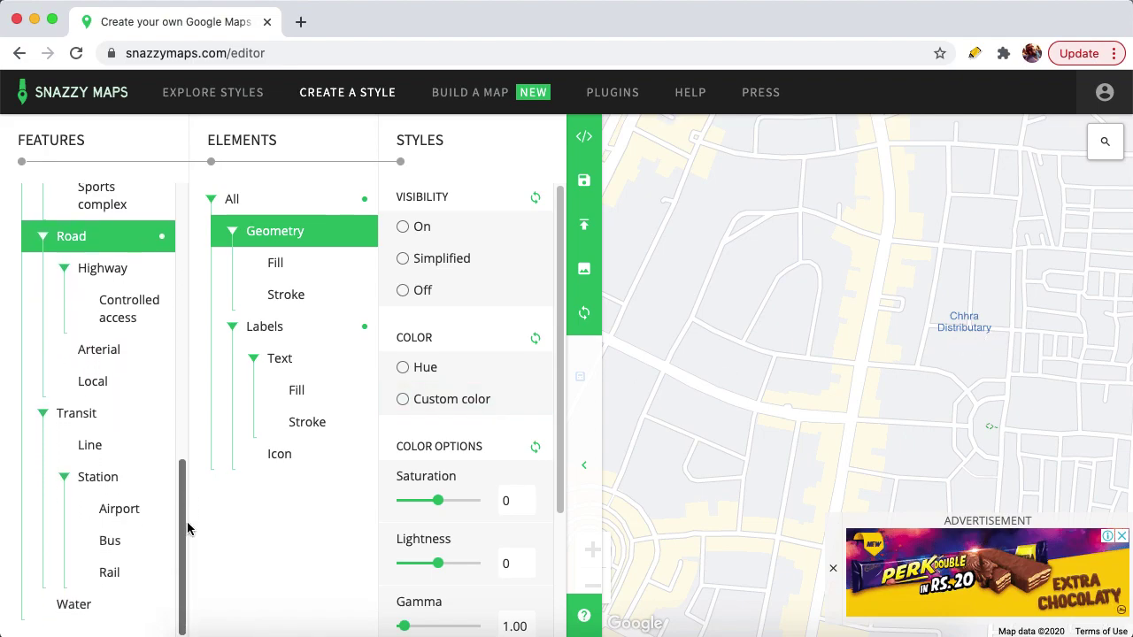
drag(182, 470, 188, 201)
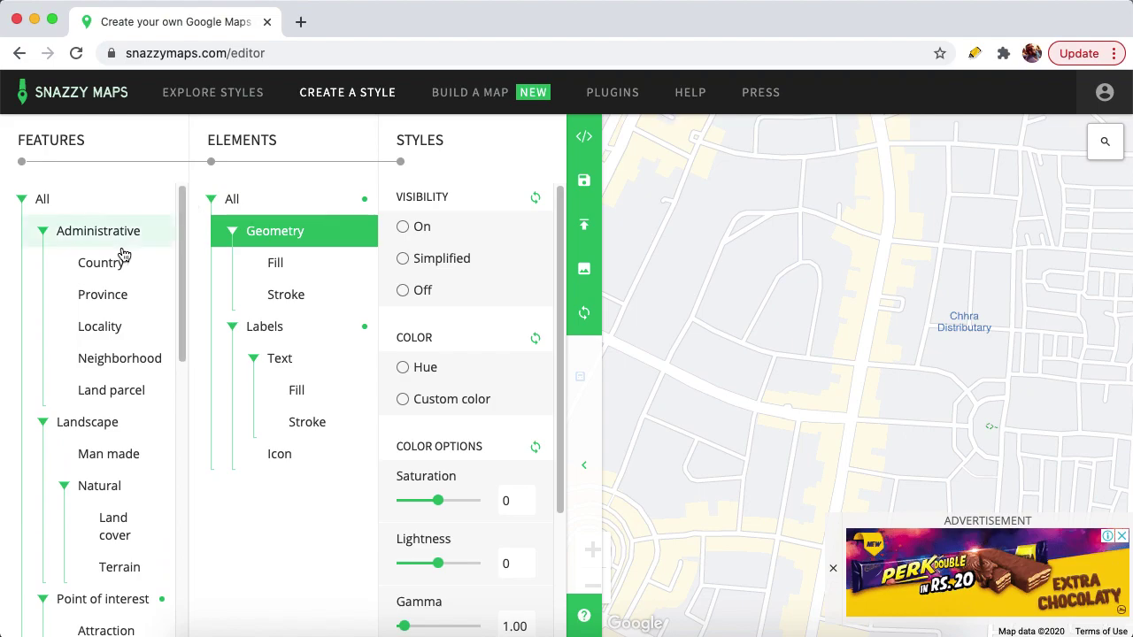
Set Administrative > Labels visibility to Off, removing area-name labels.
click(291, 327)
click(403, 292)
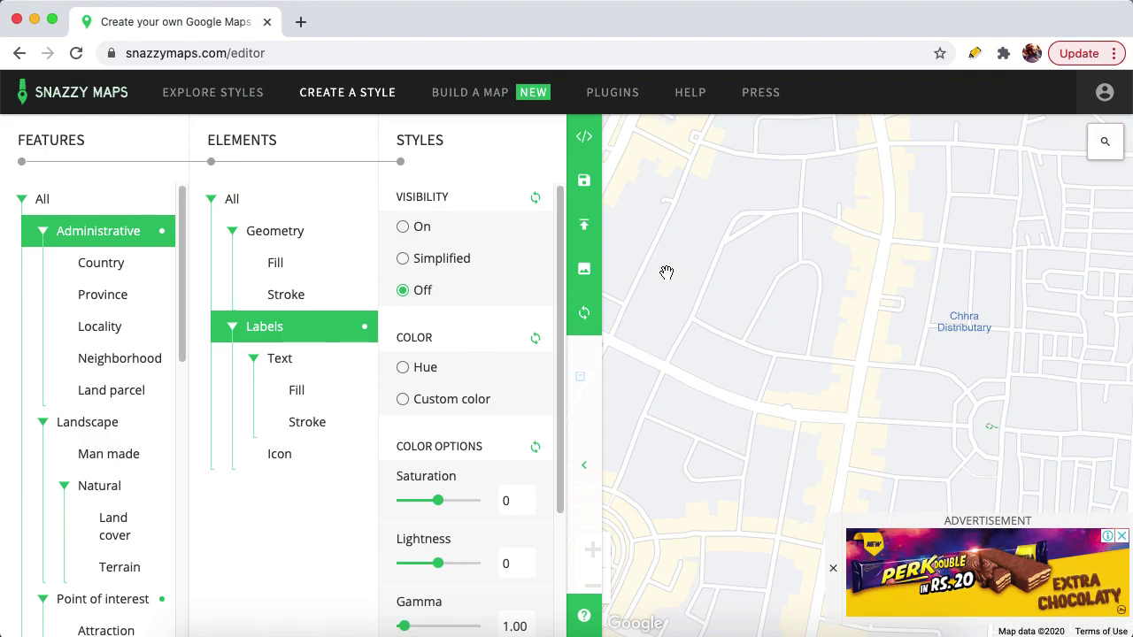
drag(182, 300, 182, 354)
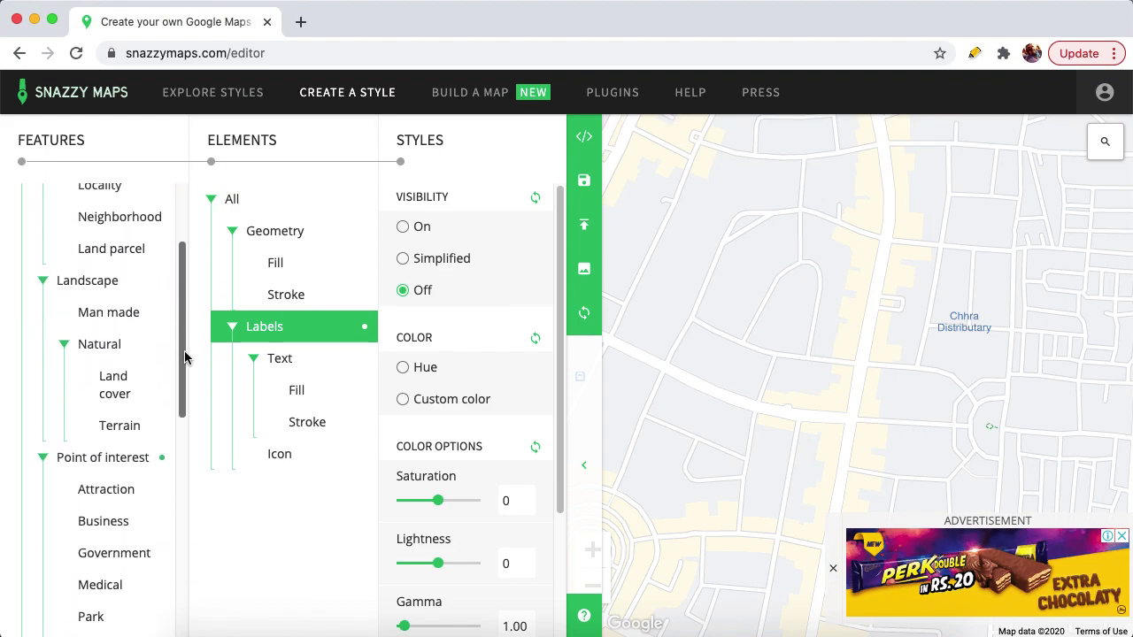
Give Landscape > Geometry > Fill a custom white colour.
click(105, 288)
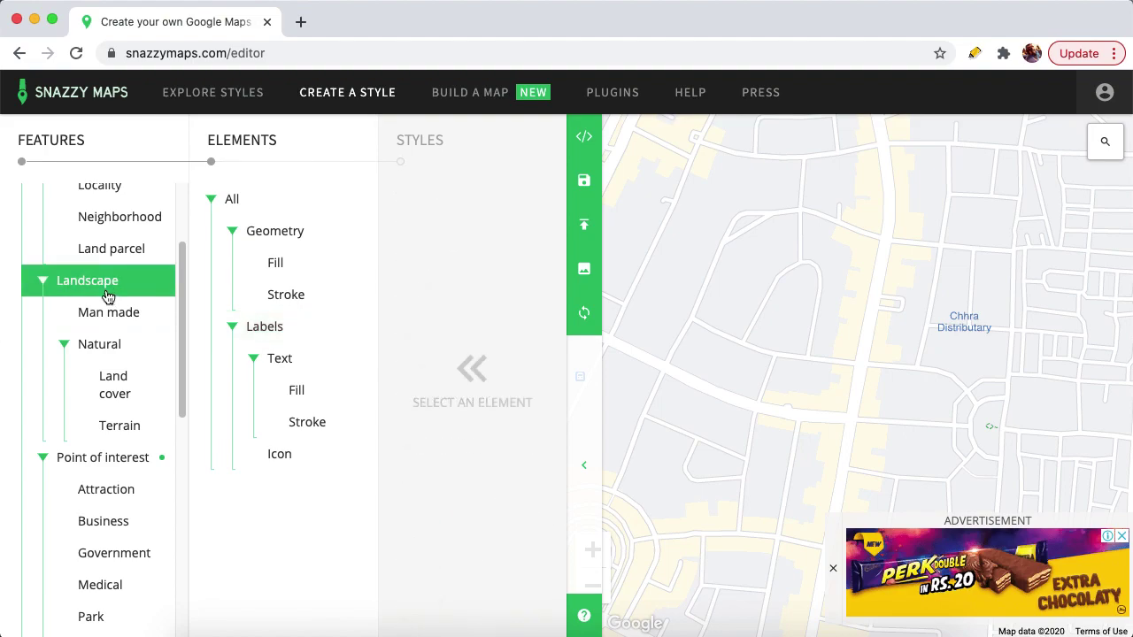
click(288, 236)
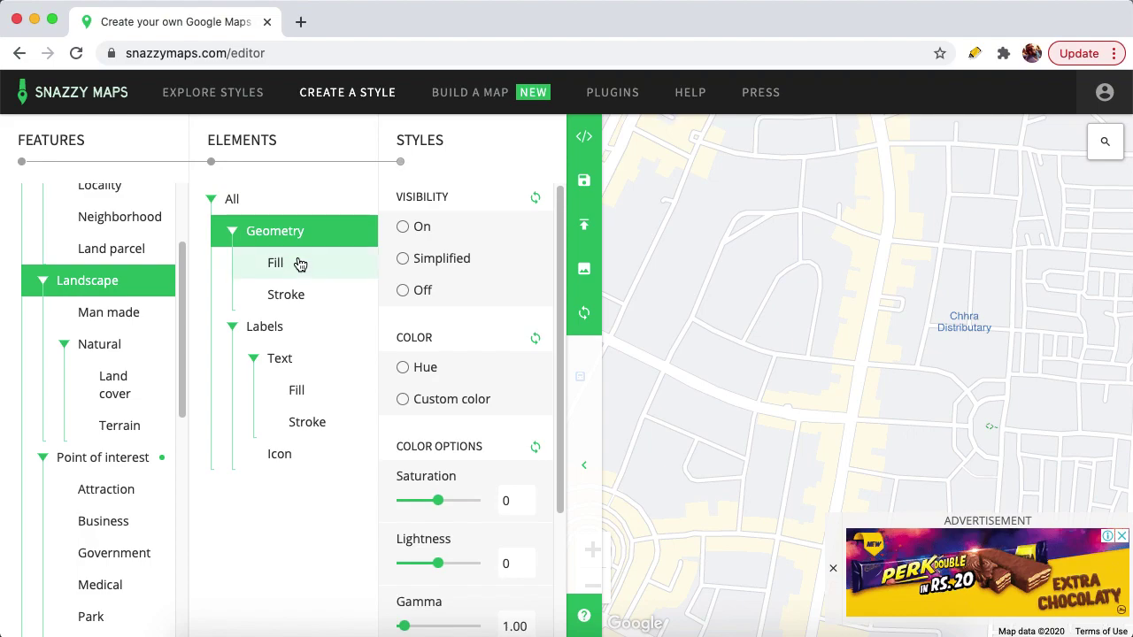
click(297, 263)
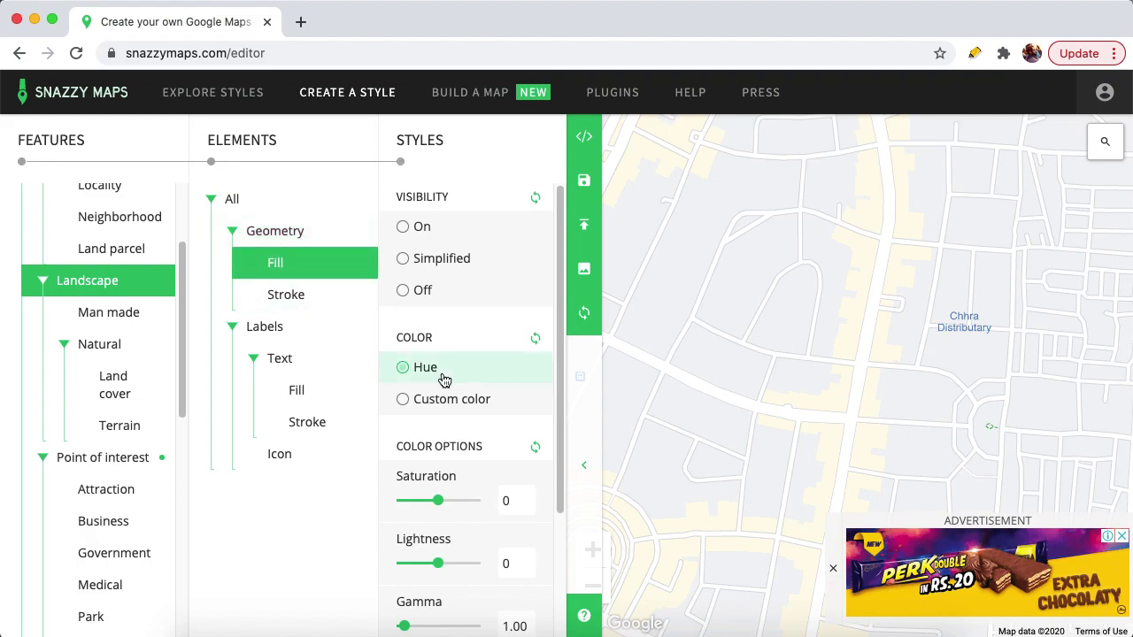
click(440, 402)
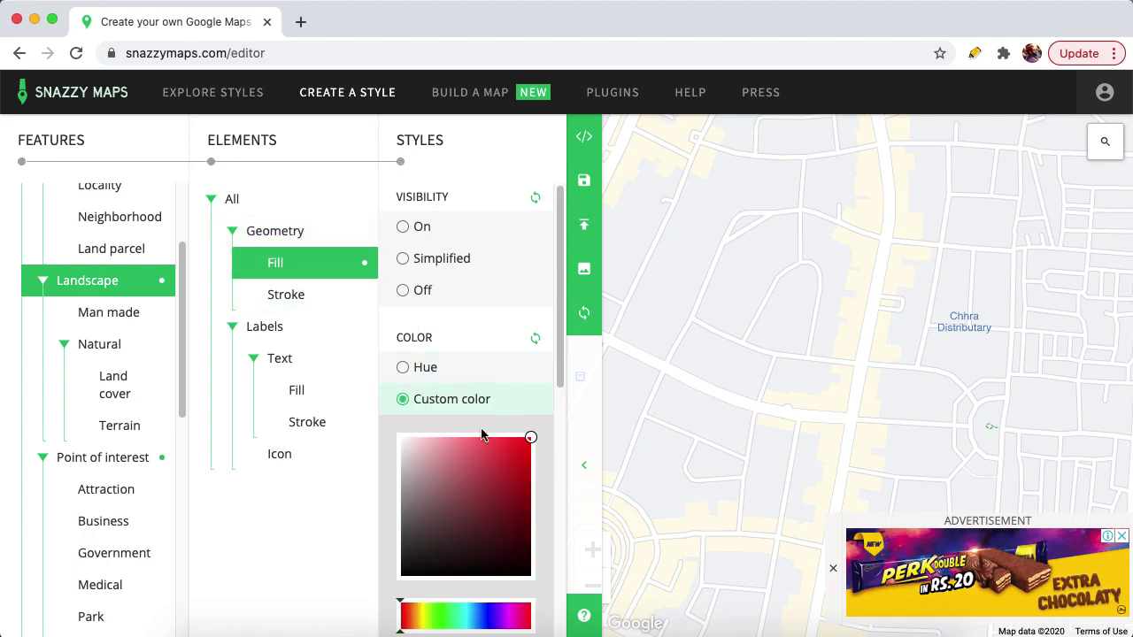
click(400, 437)
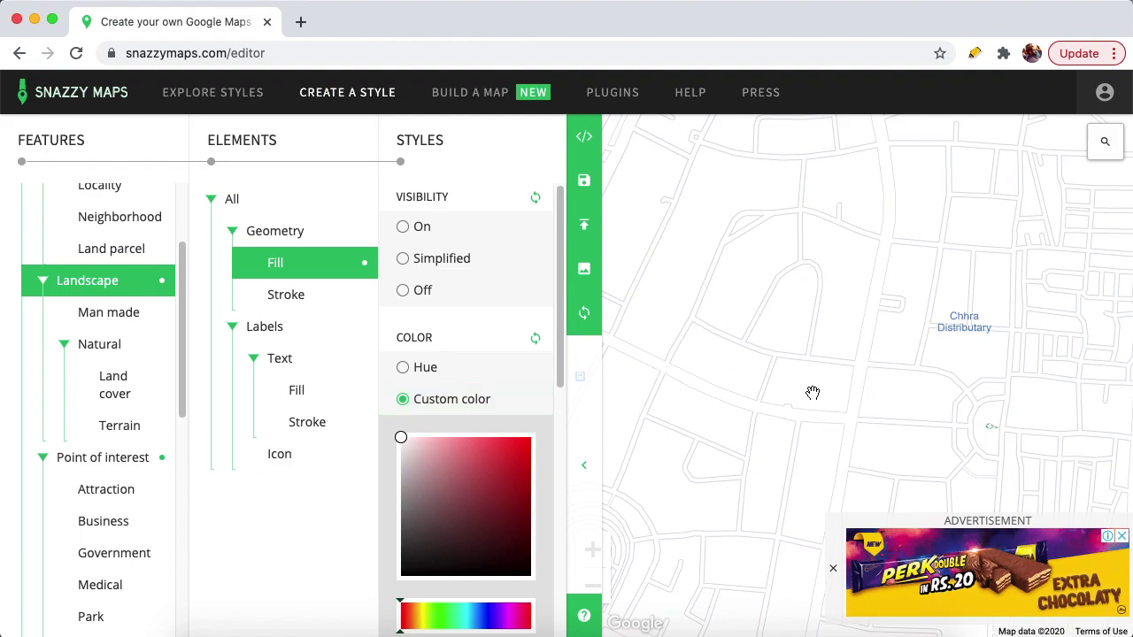
scroll(191, 459, down, 5)
scroll(191, 460, down, 2)
Give the Road geometry a custom dark grey colour.
click(108, 383)
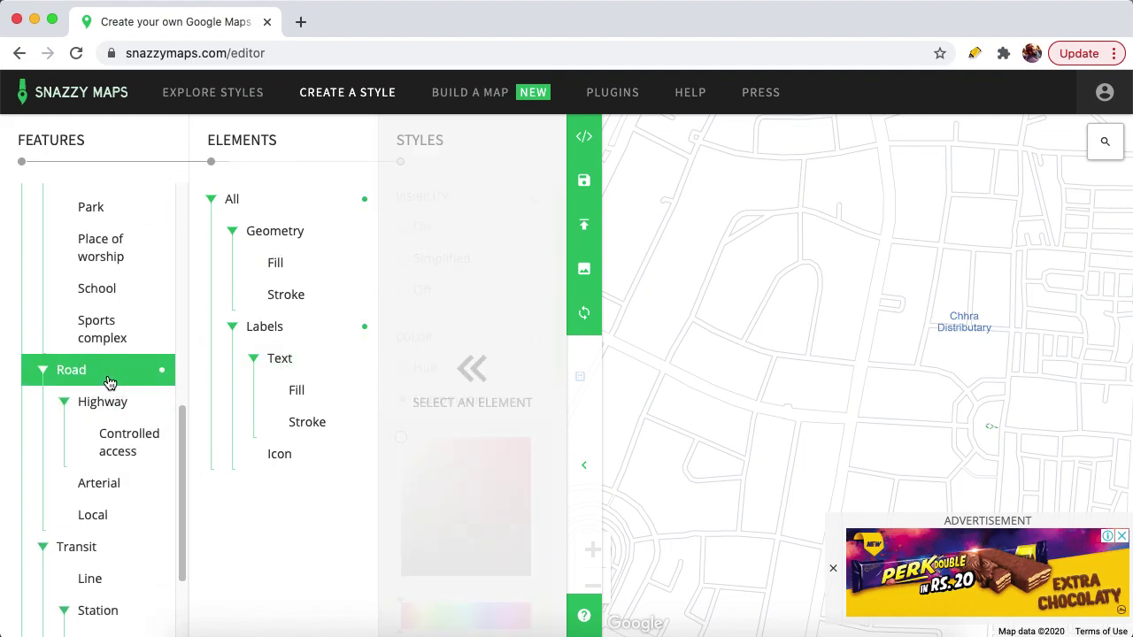
click(276, 223)
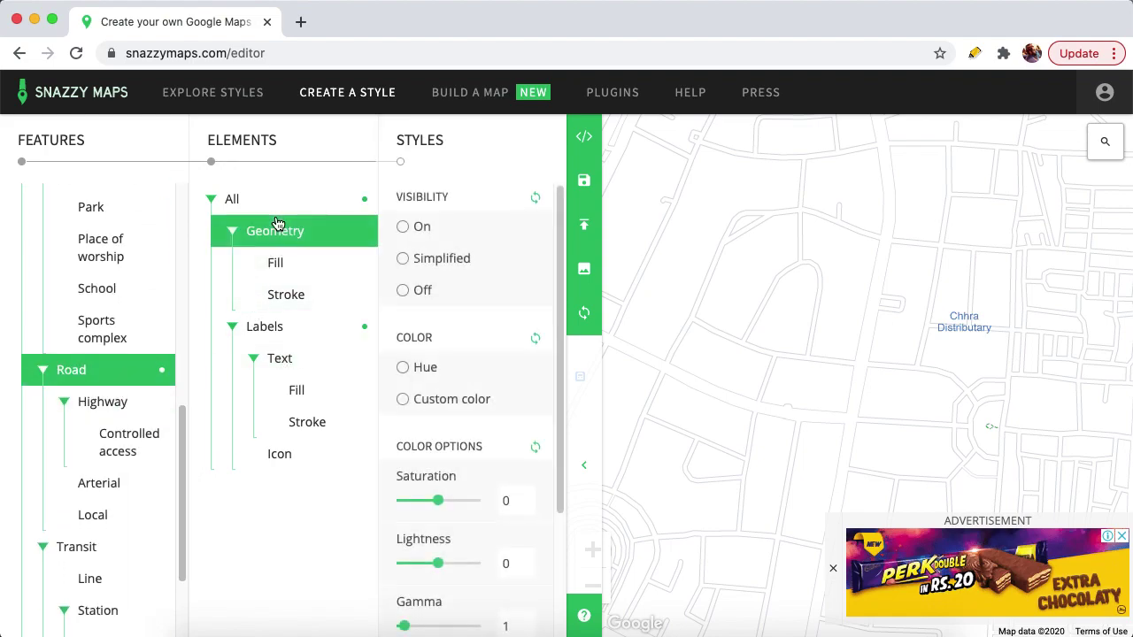
click(435, 400)
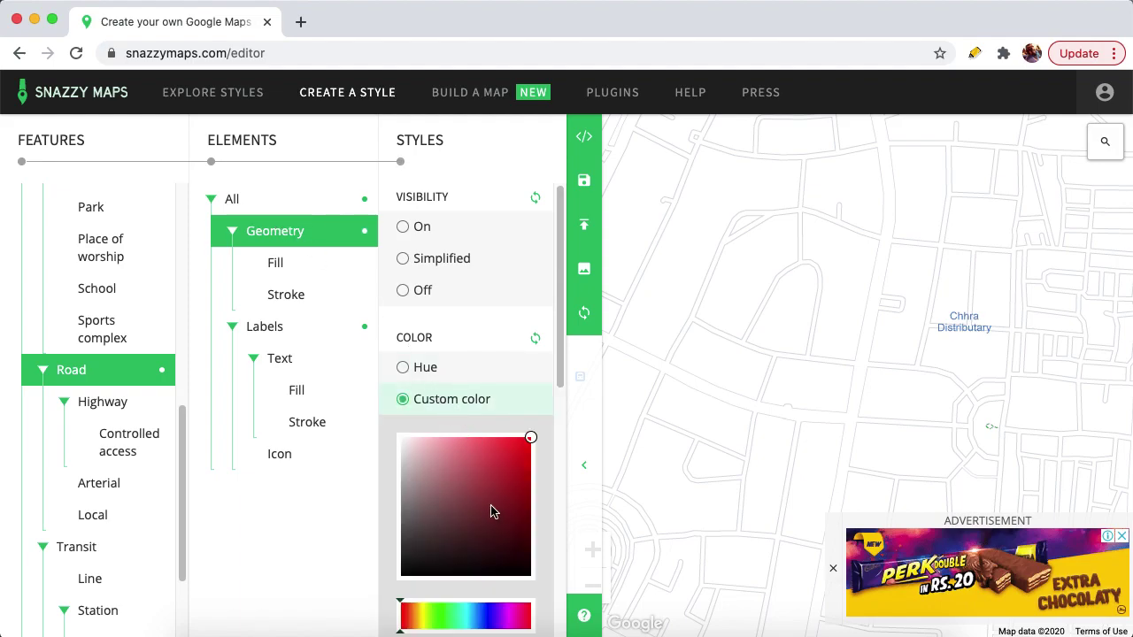
mouse_move(408, 517)
mouse_down()
mouse_move(399, 536)
mouse_move(403, 523)
mouse_up()
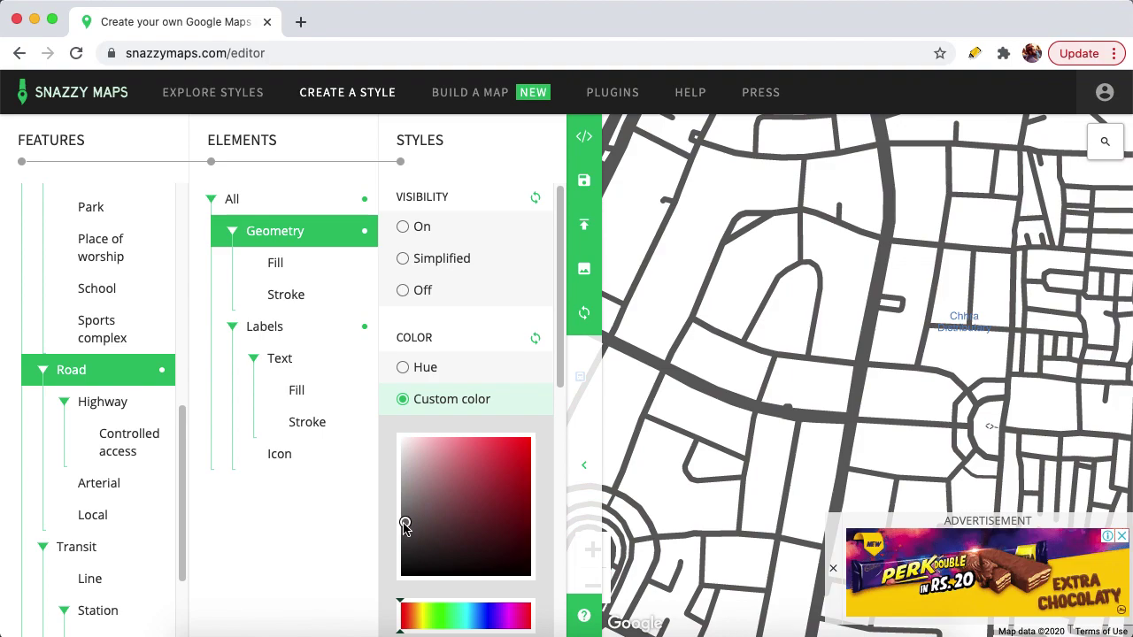
Compare against the finished map in Illustrator, then come back to the Snazzy Maps editor.
click(411, 630)
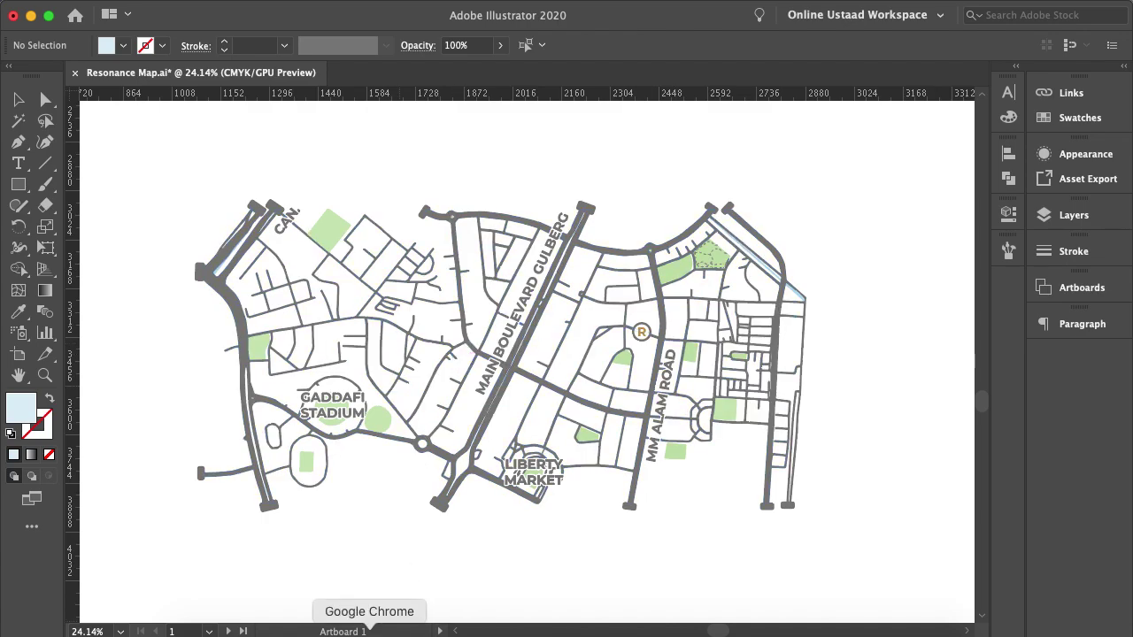
click(369, 630)
drag(184, 429, 196, 343)
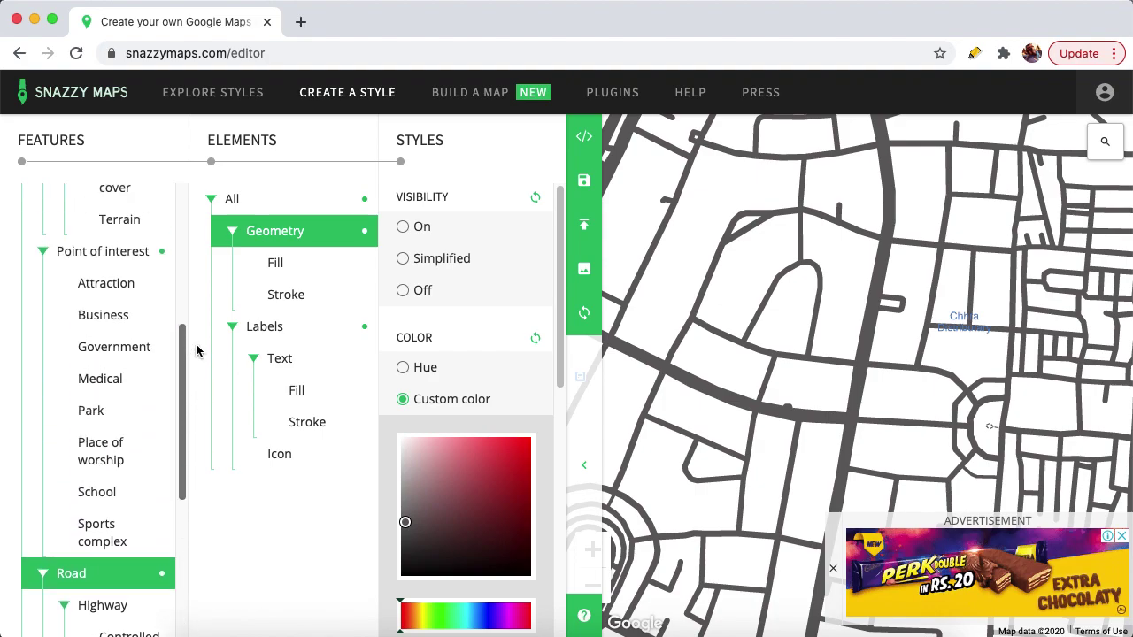
Turn visibility On for all Park elements.
click(104, 416)
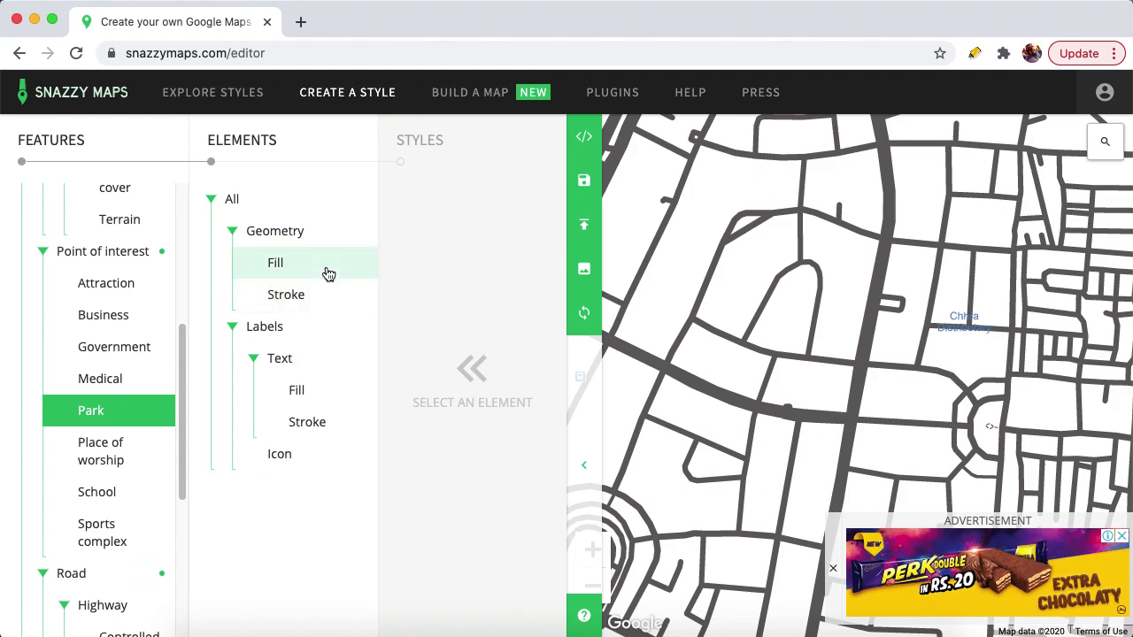
click(287, 209)
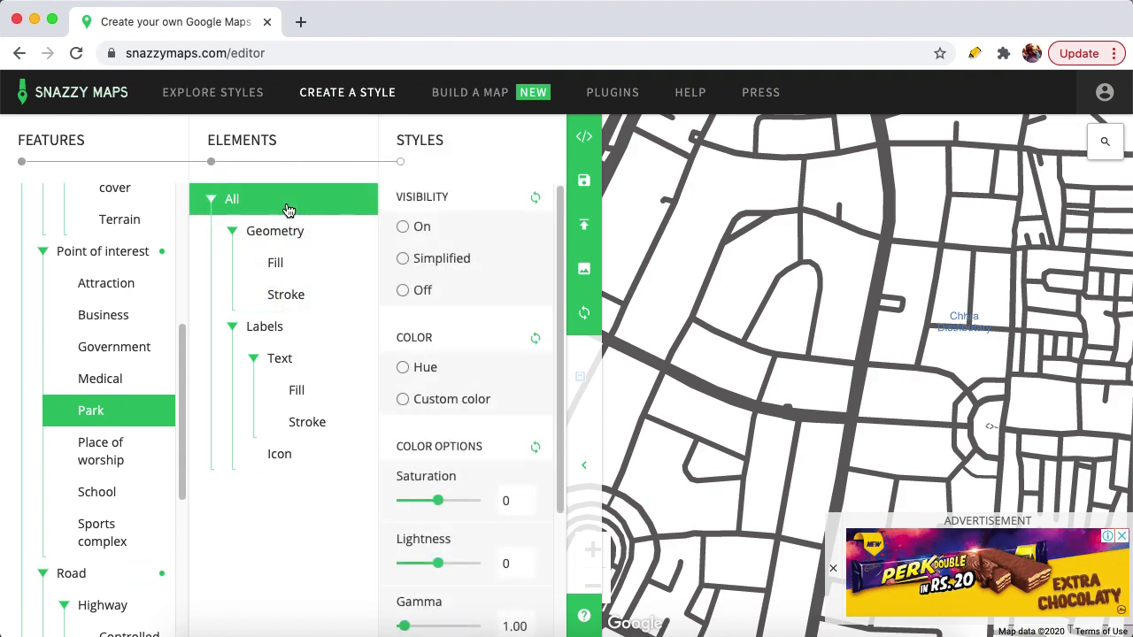
click(418, 232)
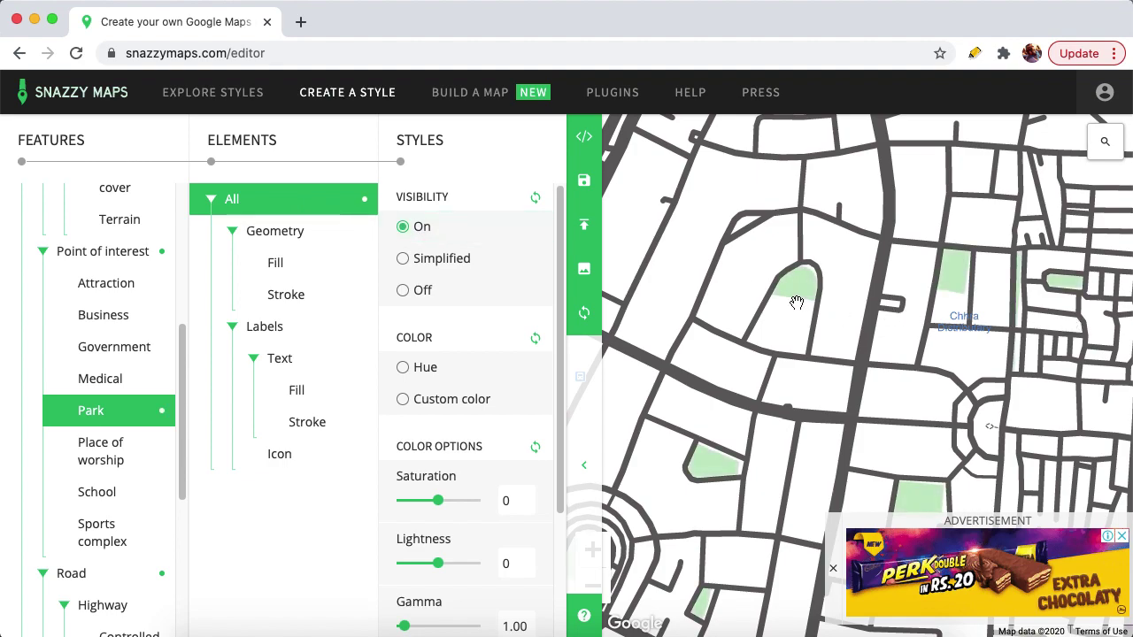
Set the Park geometry fill to a custom pale yellow-green.
click(297, 273)
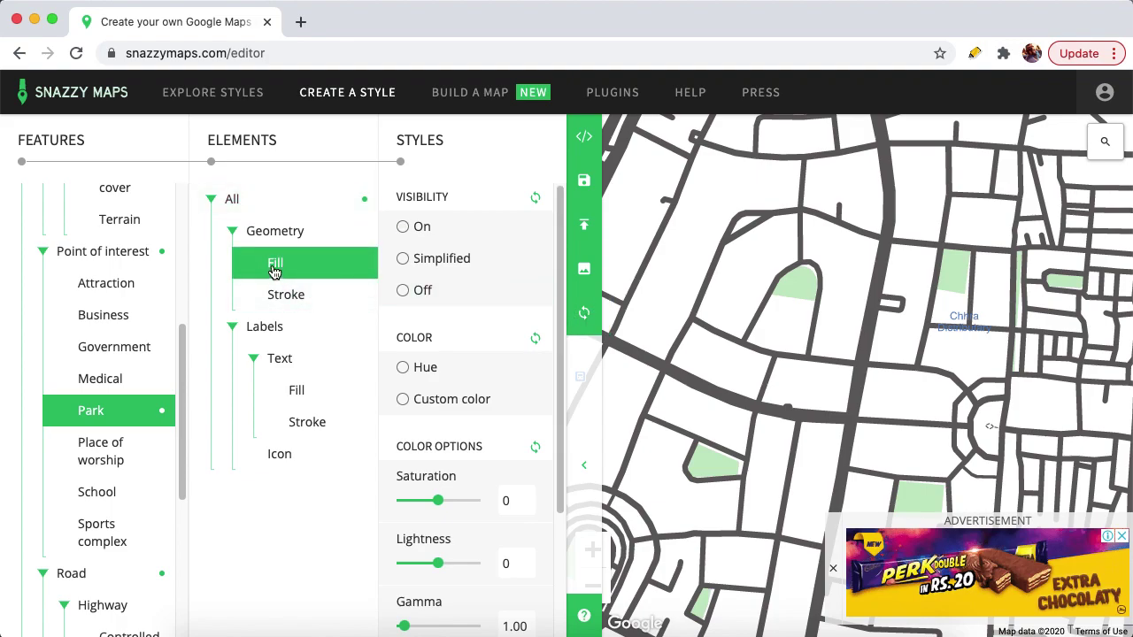
click(436, 400)
click(439, 615)
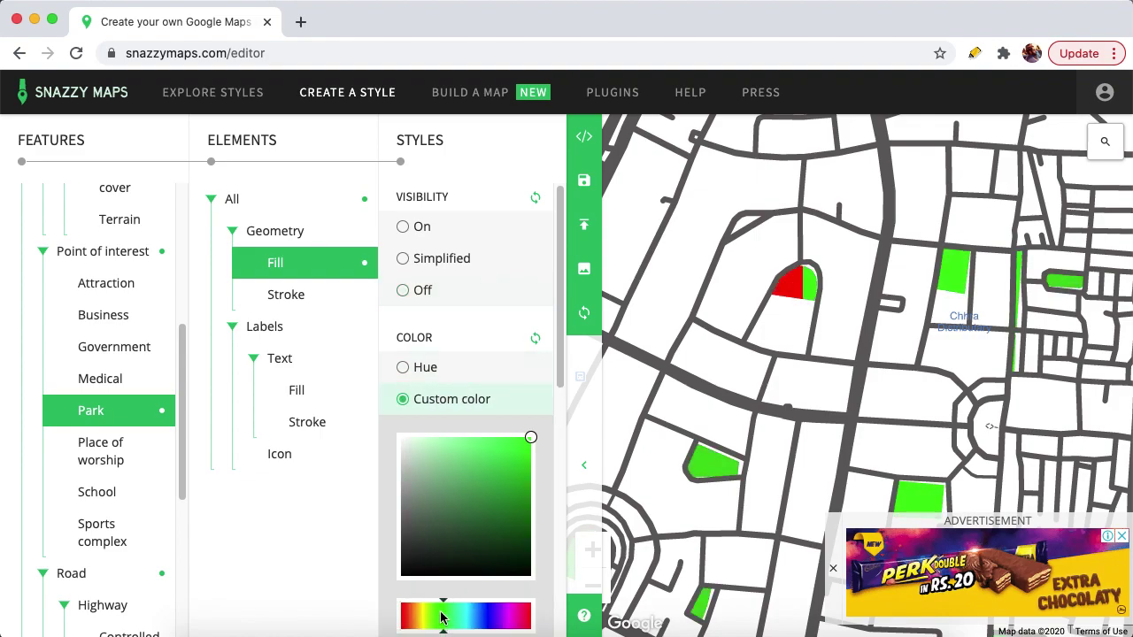
drag(442, 617, 434, 620)
click(493, 449)
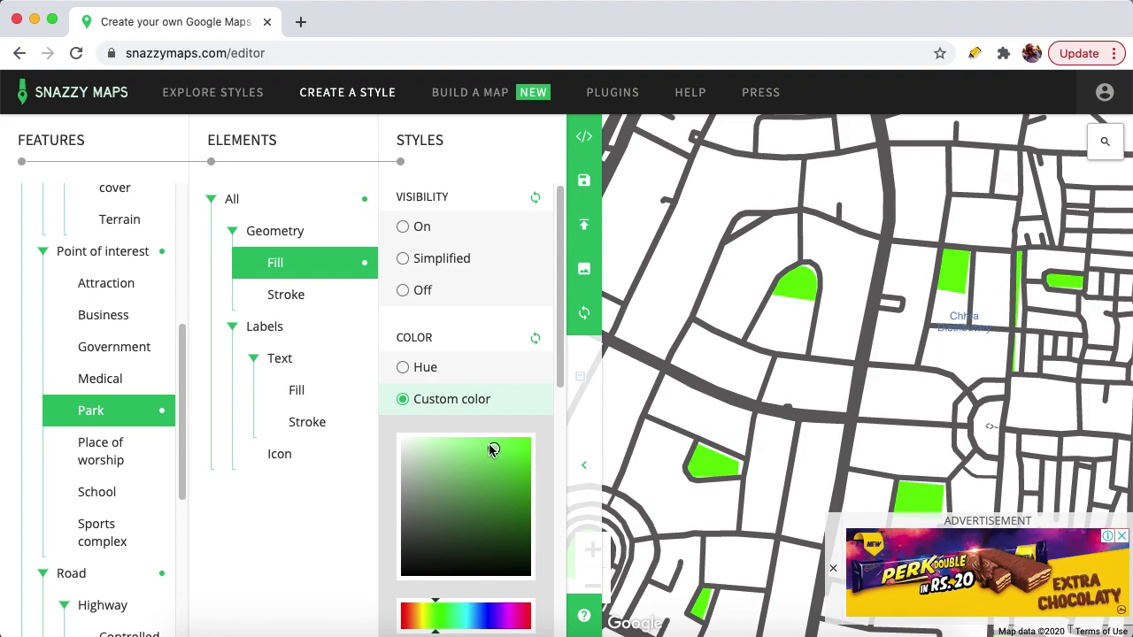
click(479, 455)
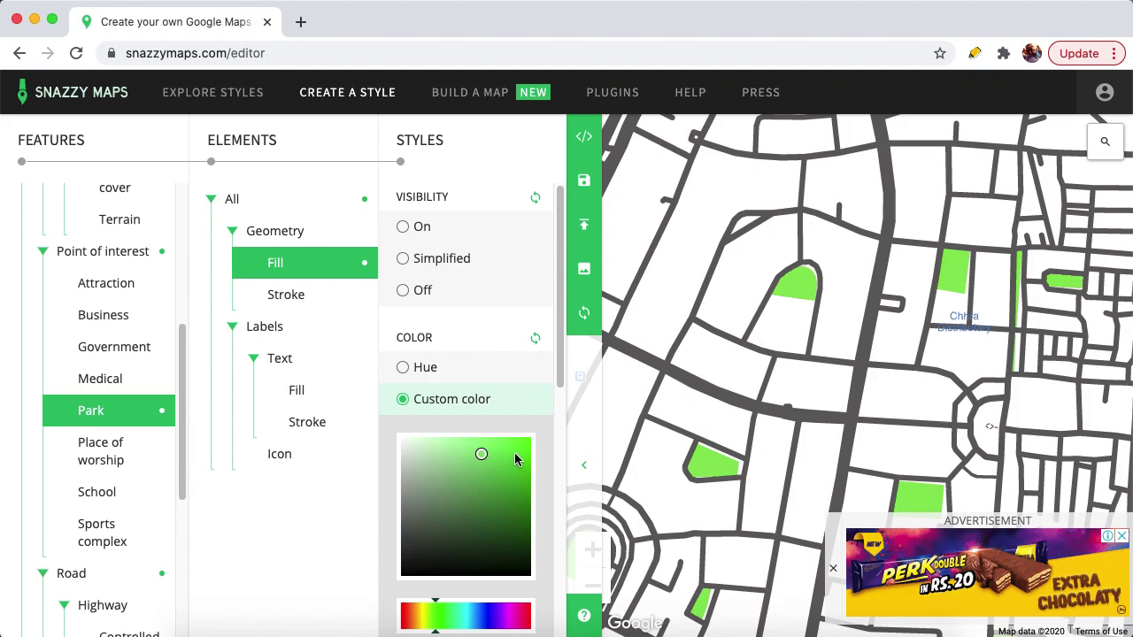
In the image download options, set width and height to 1000 px.
click(625, 279)
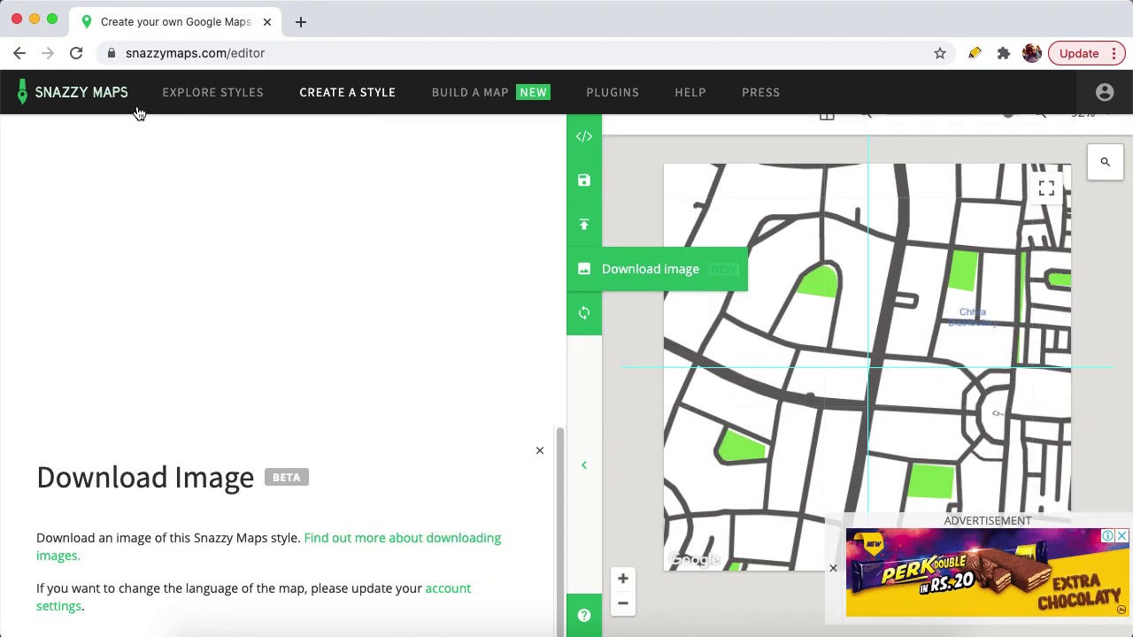
drag(561, 253, 566, 378)
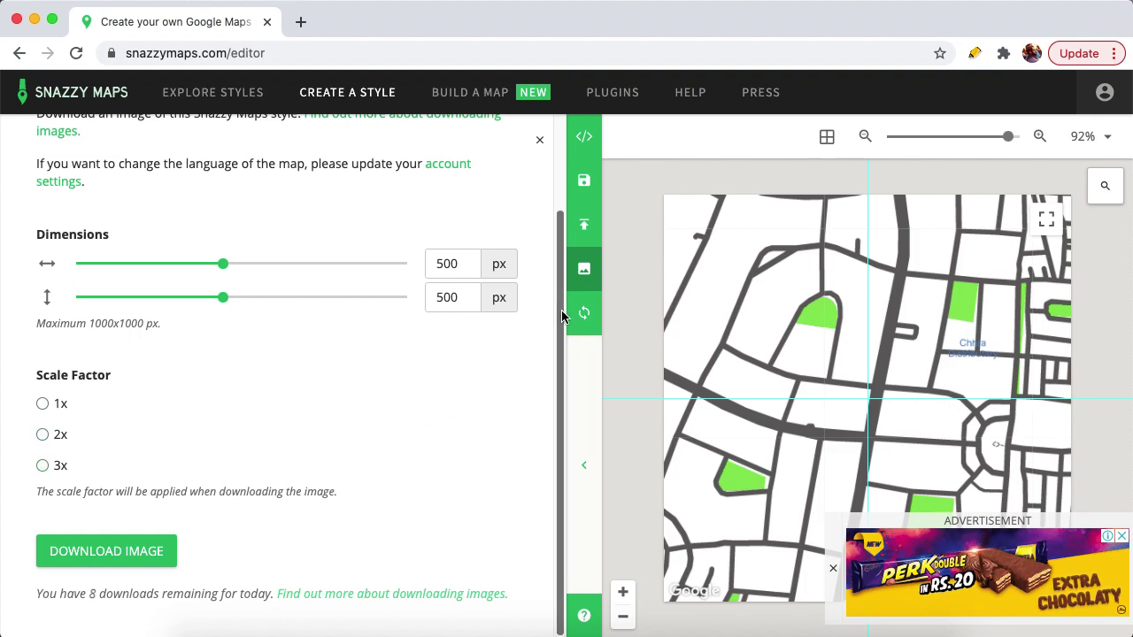
drag(561, 310, 563, 299)
drag(225, 280, 434, 279)
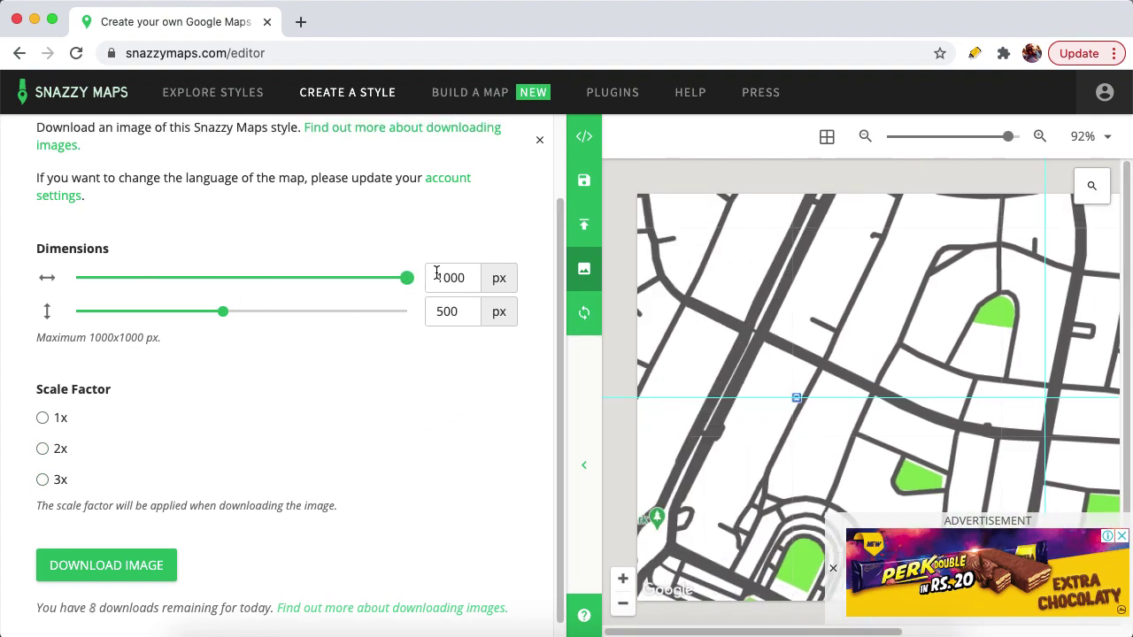
drag(220, 314, 449, 317)
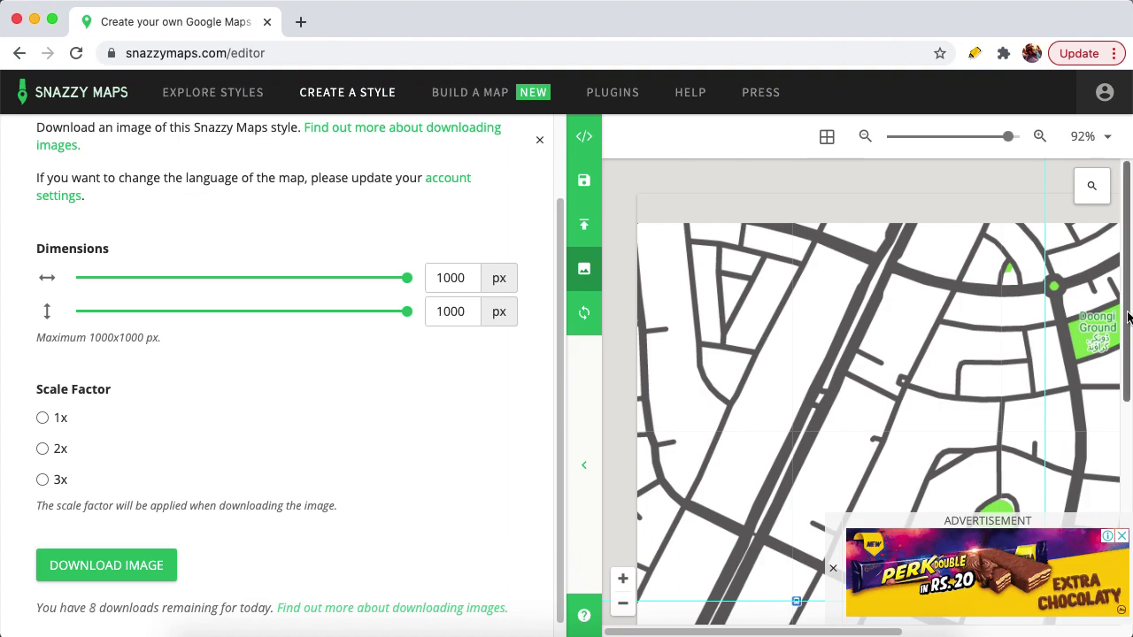
Choose a 3x scale factor and download snazzy-image.png to the Desktop.
scroll(1049, 352, down, 5)
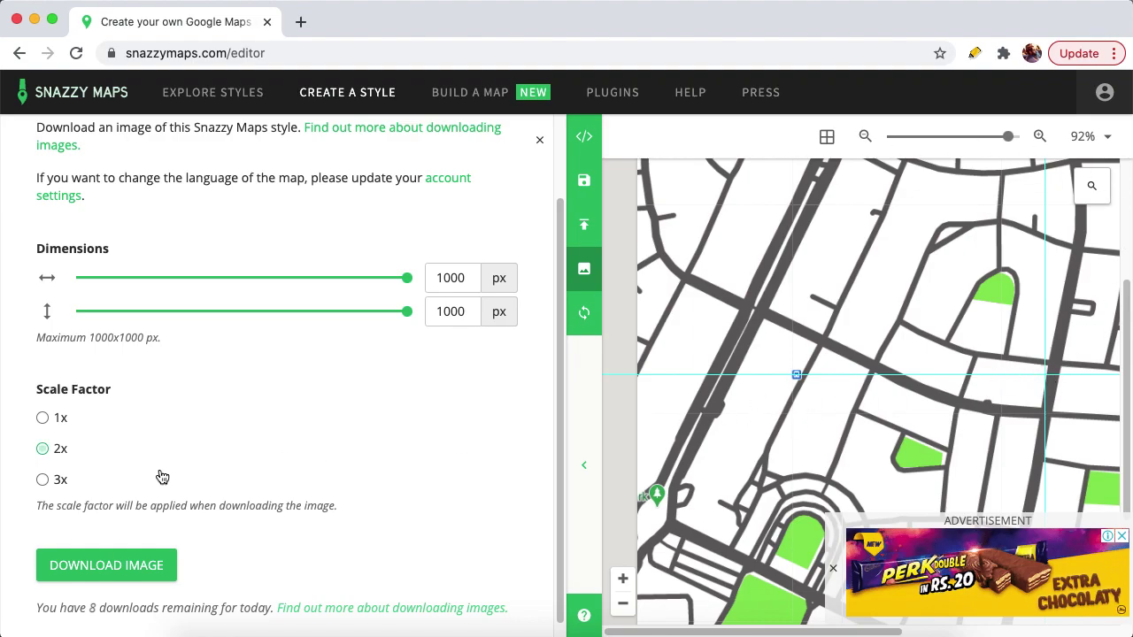
click(42, 483)
click(56, 584)
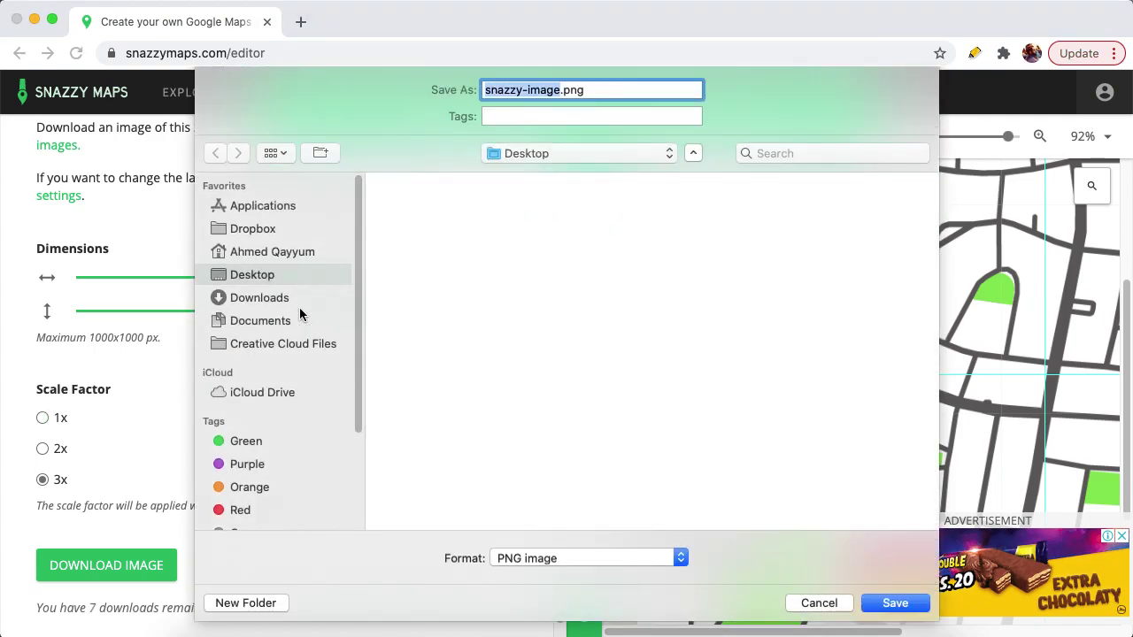
click(915, 603)
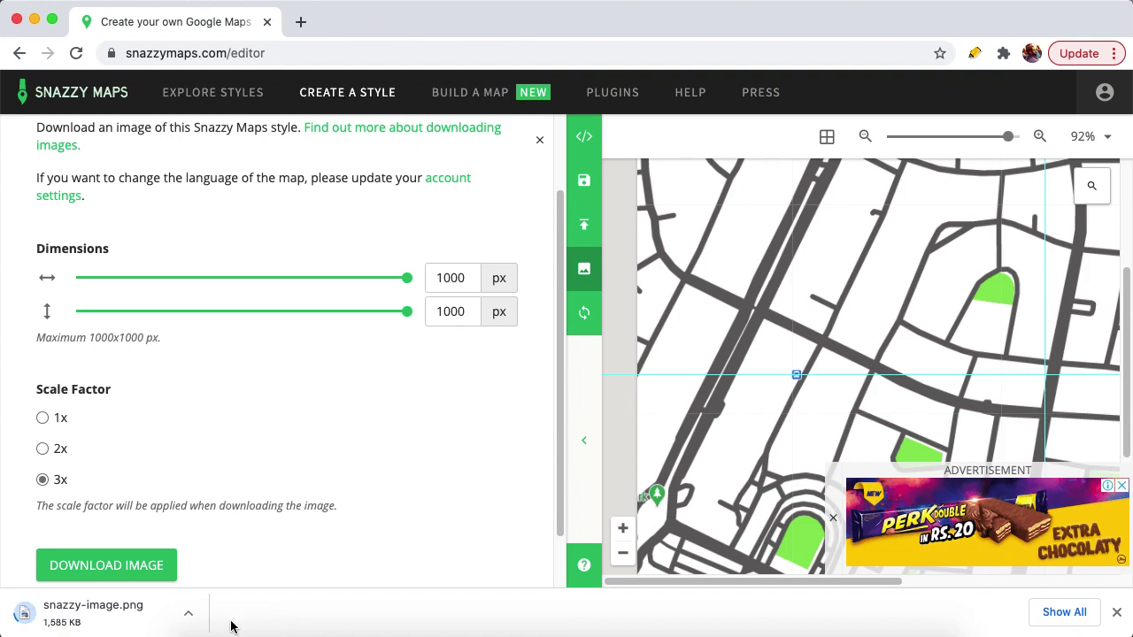
Reveal the downloaded snazzy-image.png in Finder alongside the Illustrator document.
click(188, 613)
click(305, 593)
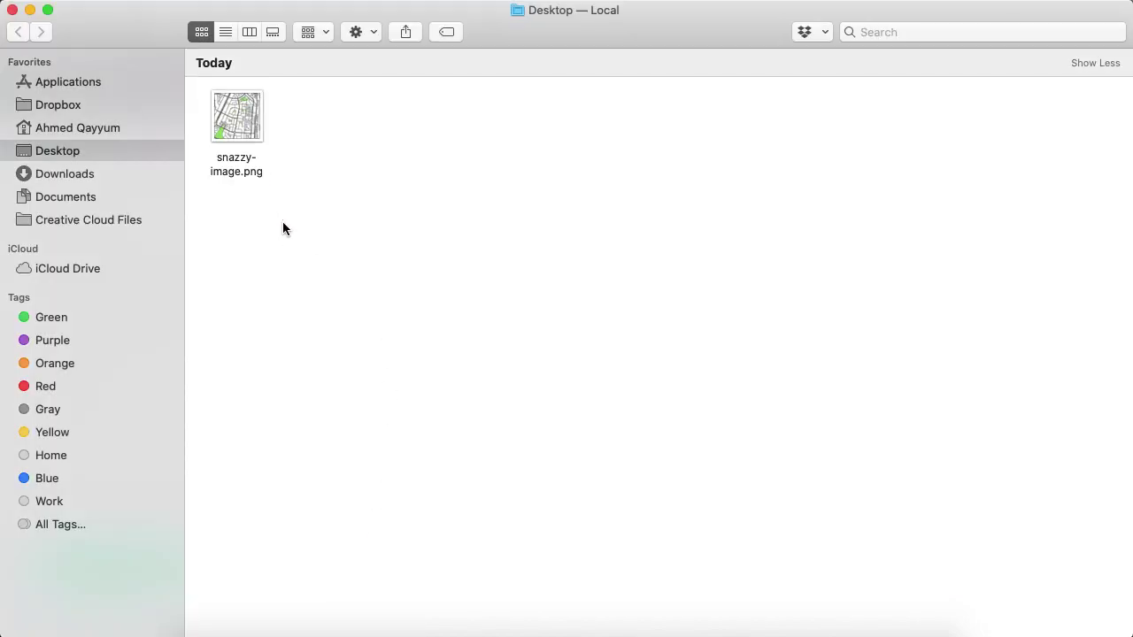
click(410, 625)
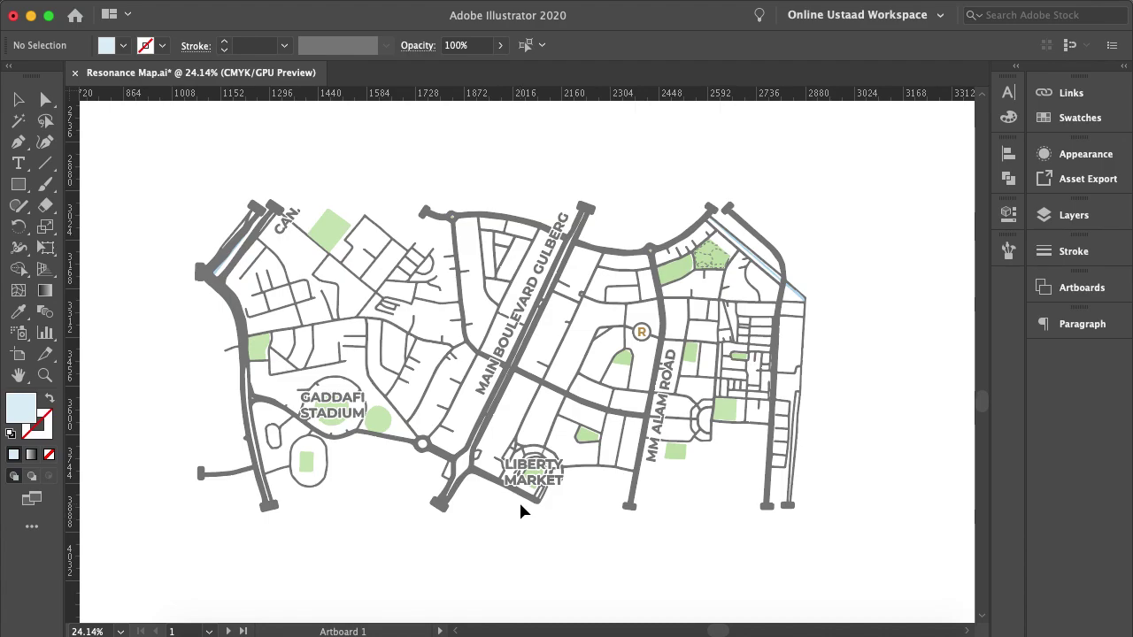
scroll(509, 502, down, 5)
scroll(263, 567, up, 3)
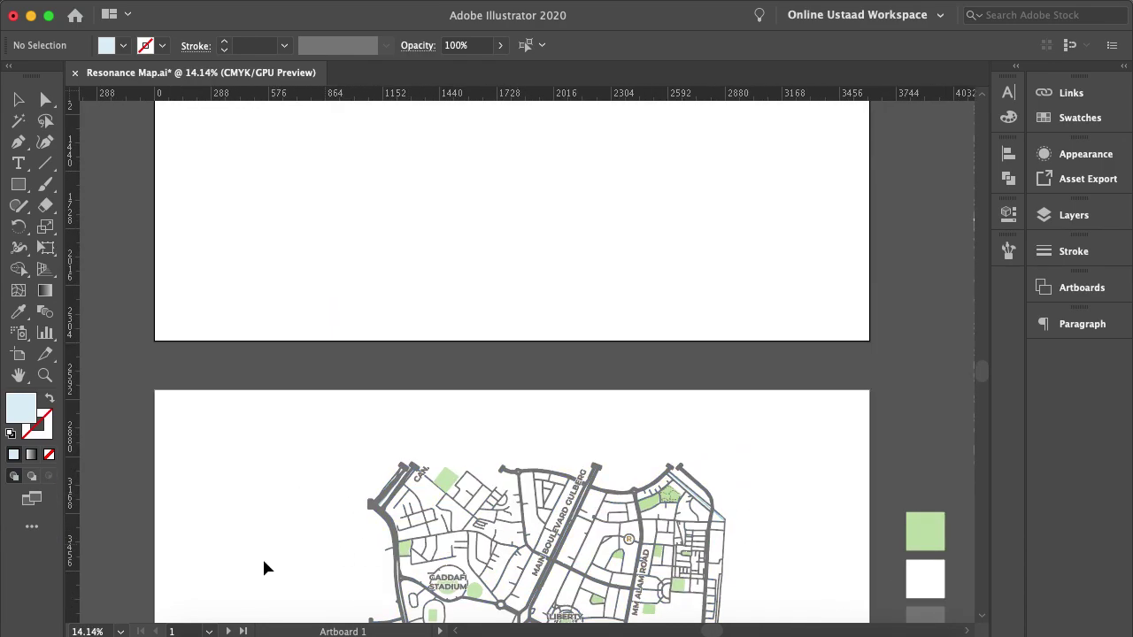
click(234, 609)
Drop snazzy-image.png onto the canvas and move it left of the map artboards.
drag(841, 473, 556, 181)
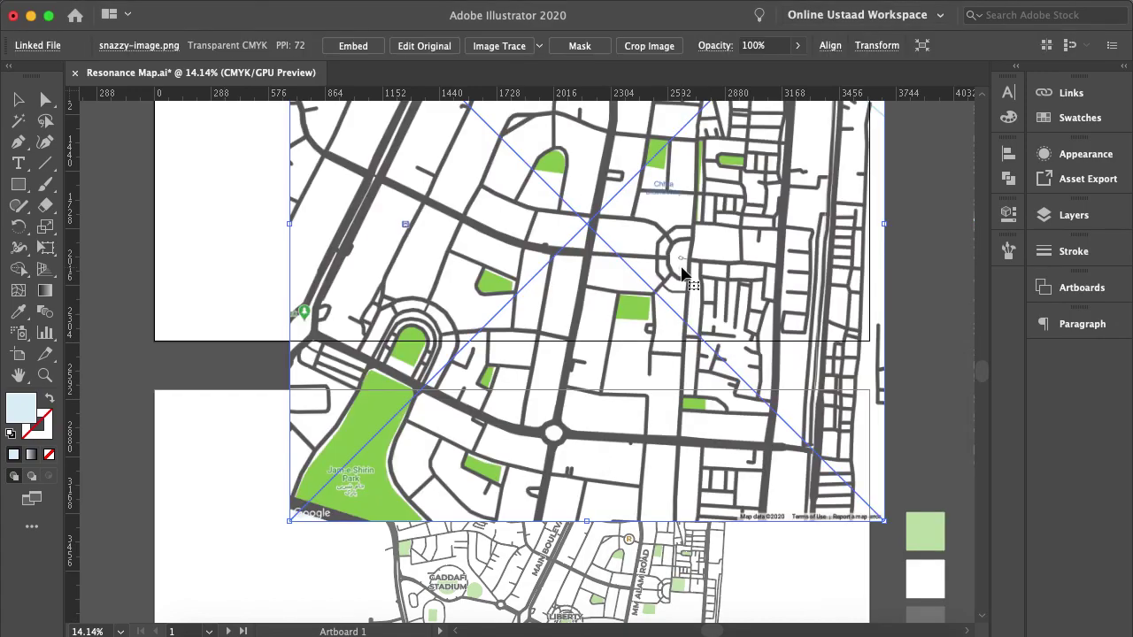
scroll(678, 270, down, 3)
drag(678, 273, 198, 321)
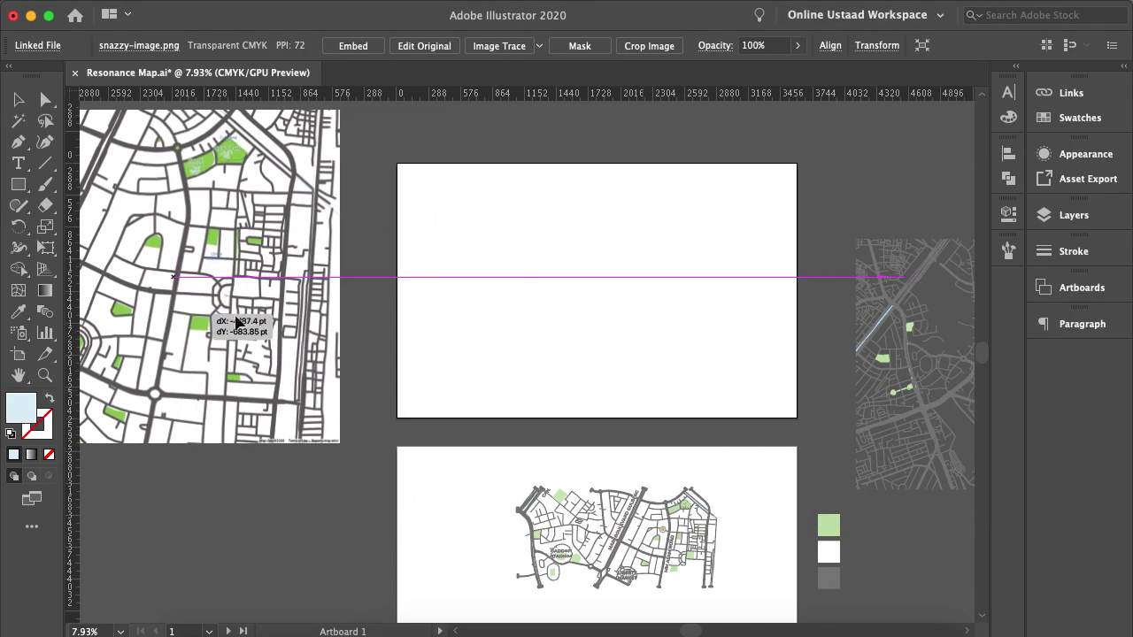
scroll(511, 303, left, 3)
scroll(514, 299, up, 3)
scroll(417, 303, up, 1)
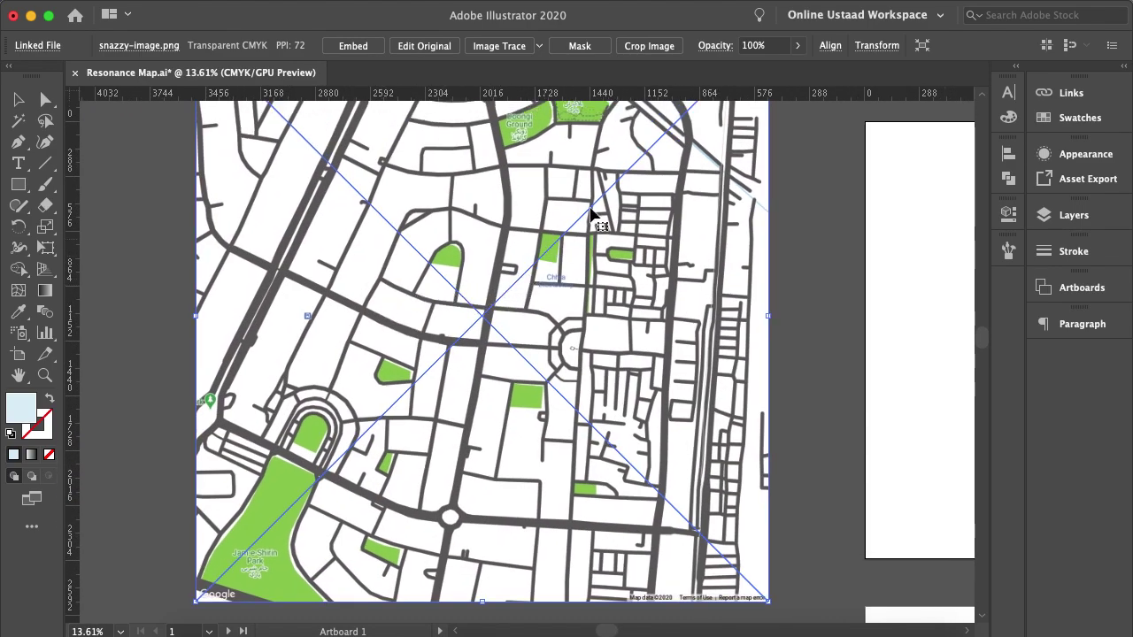
scroll(633, 235, up, 1)
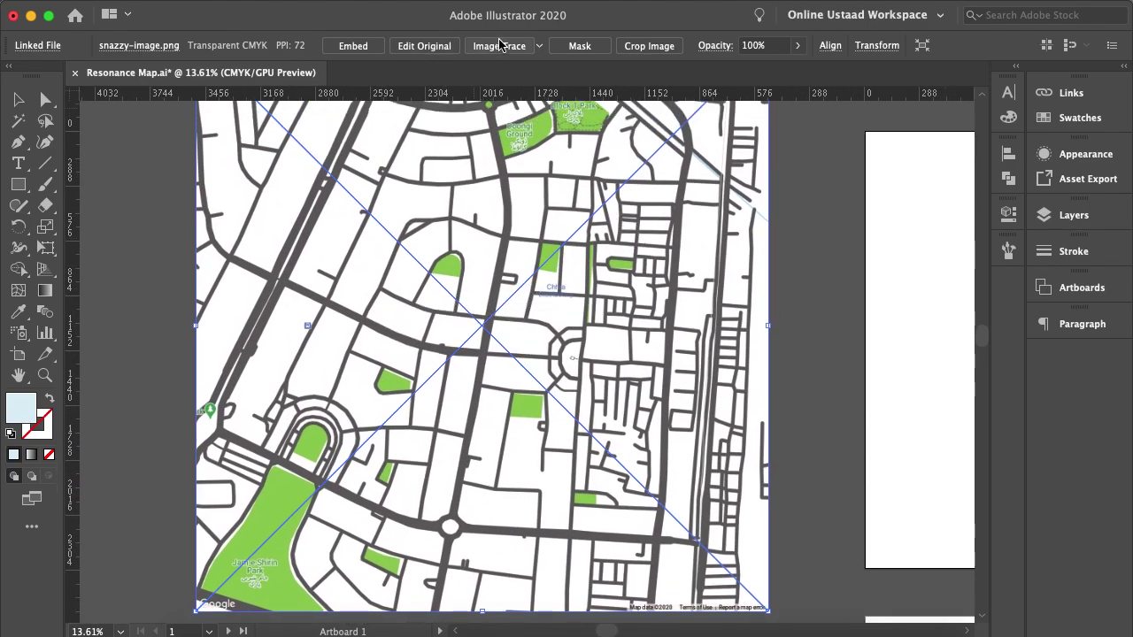
scroll(610, 201, up, 3)
scroll(613, 207, up, 2)
scroll(610, 207, down, 7)
scroll(610, 207, up, 5)
scroll(610, 207, down, 2)
scroll(611, 207, down, 1)
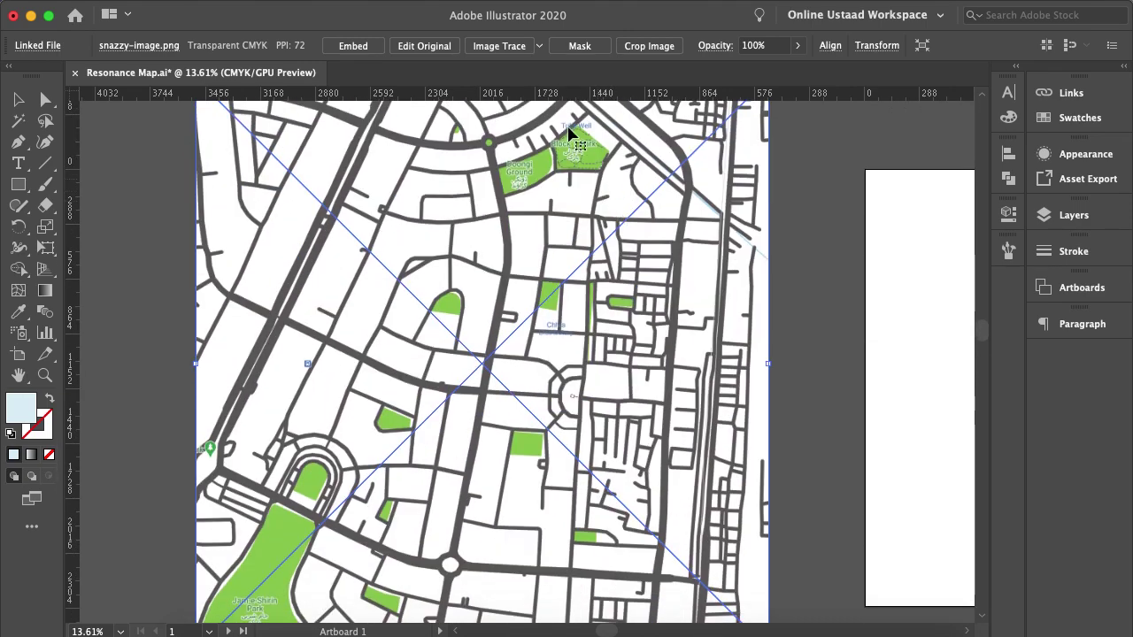
Image-trace the placed map with the 3 Colors preset and zoom in around Doongi Ground.
click(538, 45)
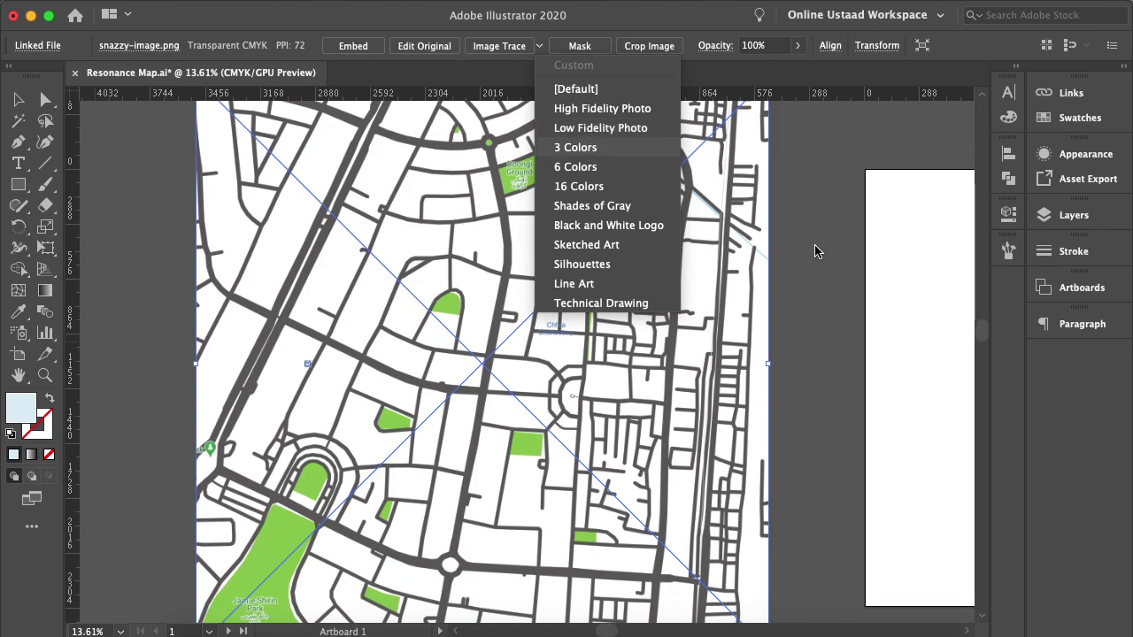
key(Return)
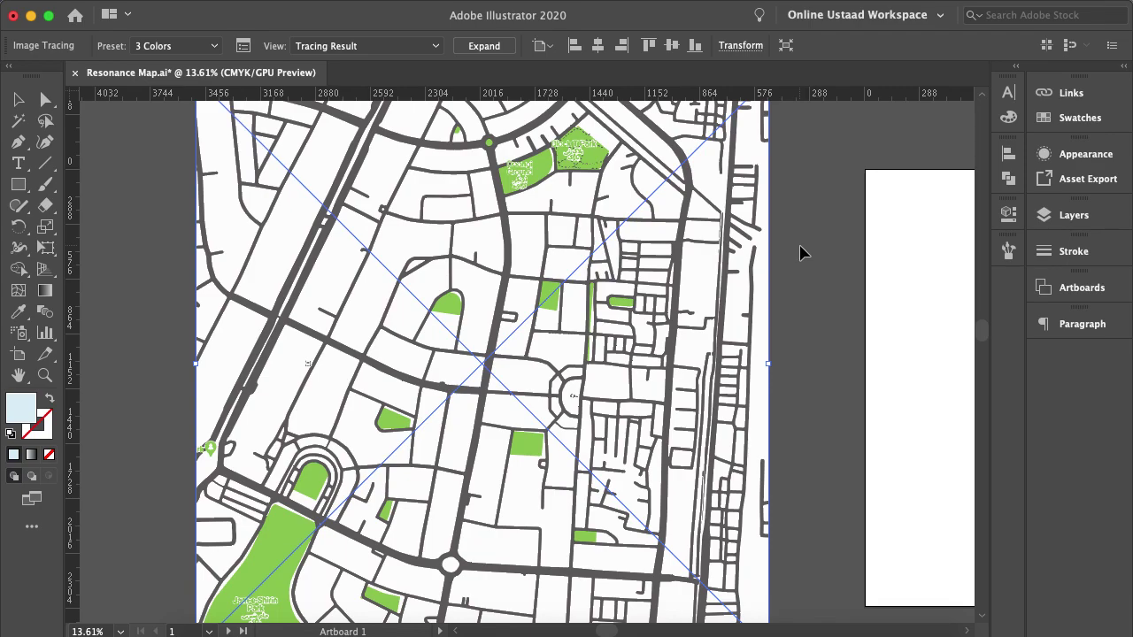
scroll(542, 148, up, 3)
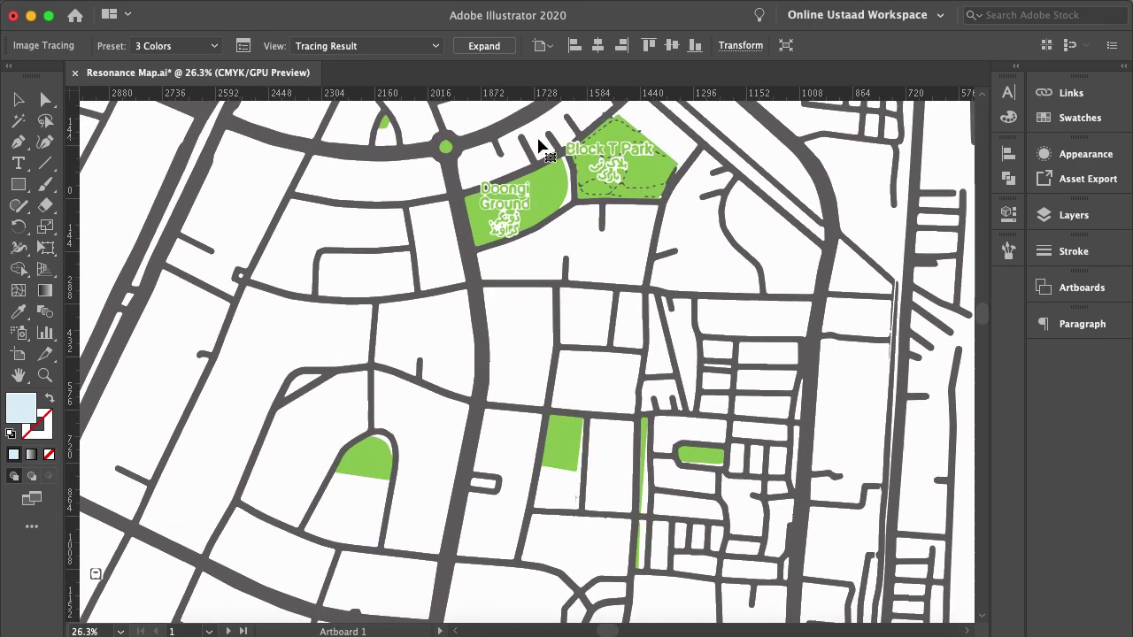
scroll(541, 149, up, 3)
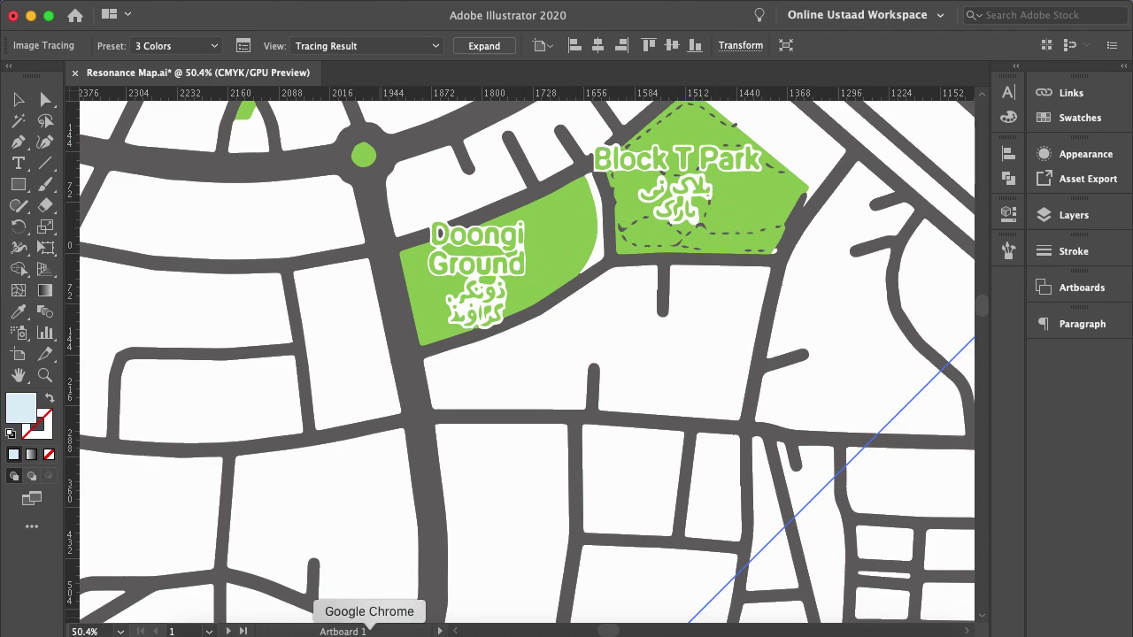
Set Park Labels visibility to Off in Snazzy Maps, then return to Illustrator.
click(378, 631)
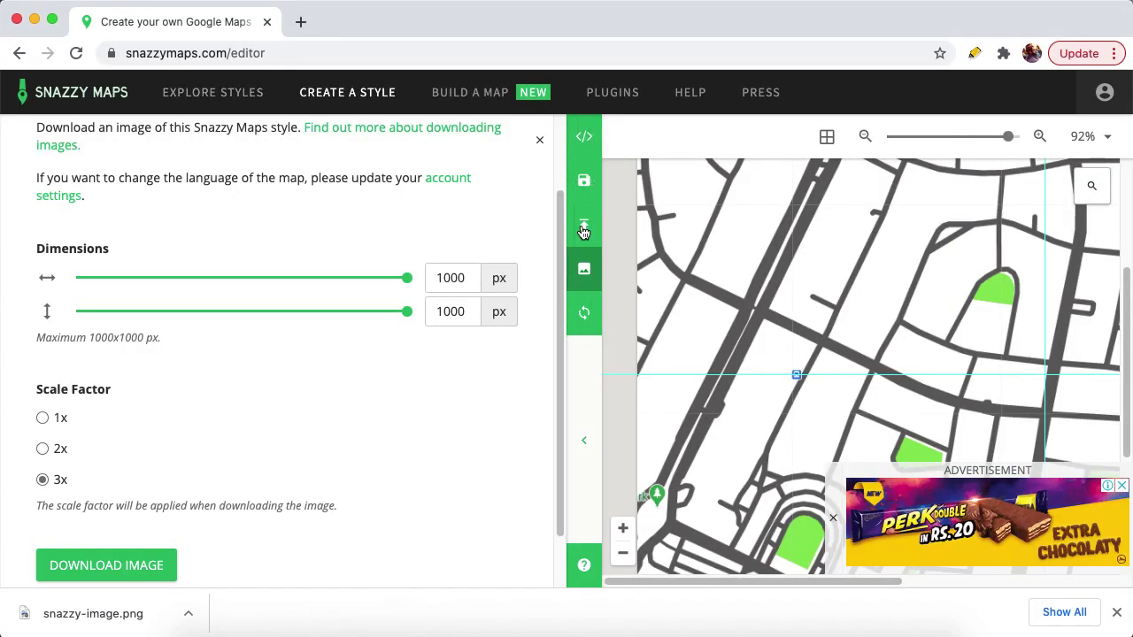
click(584, 137)
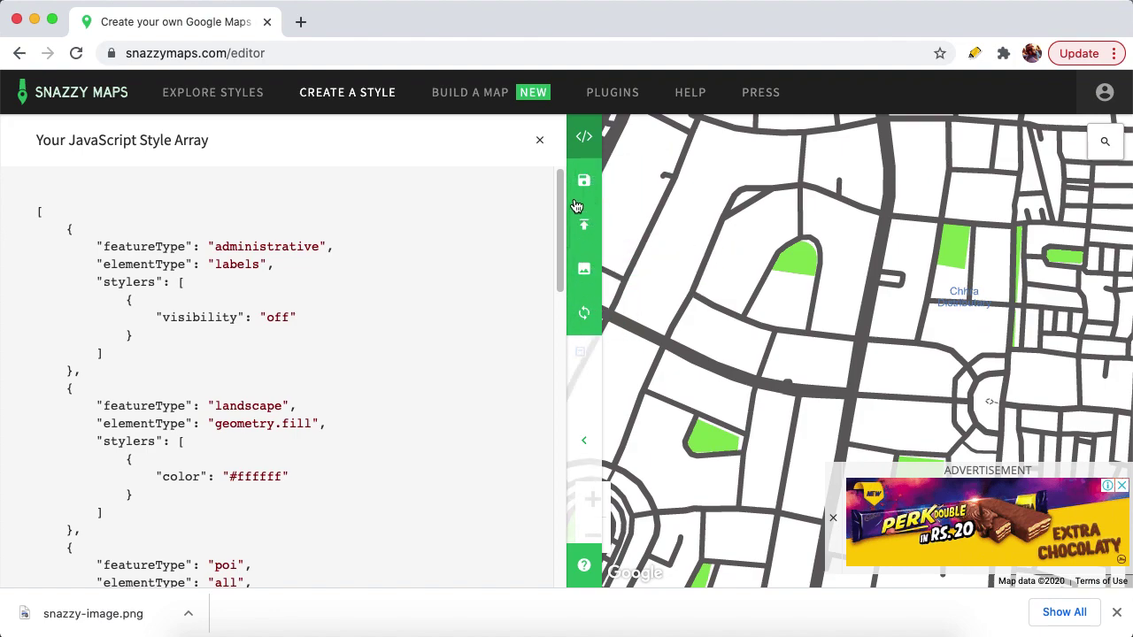
click(539, 139)
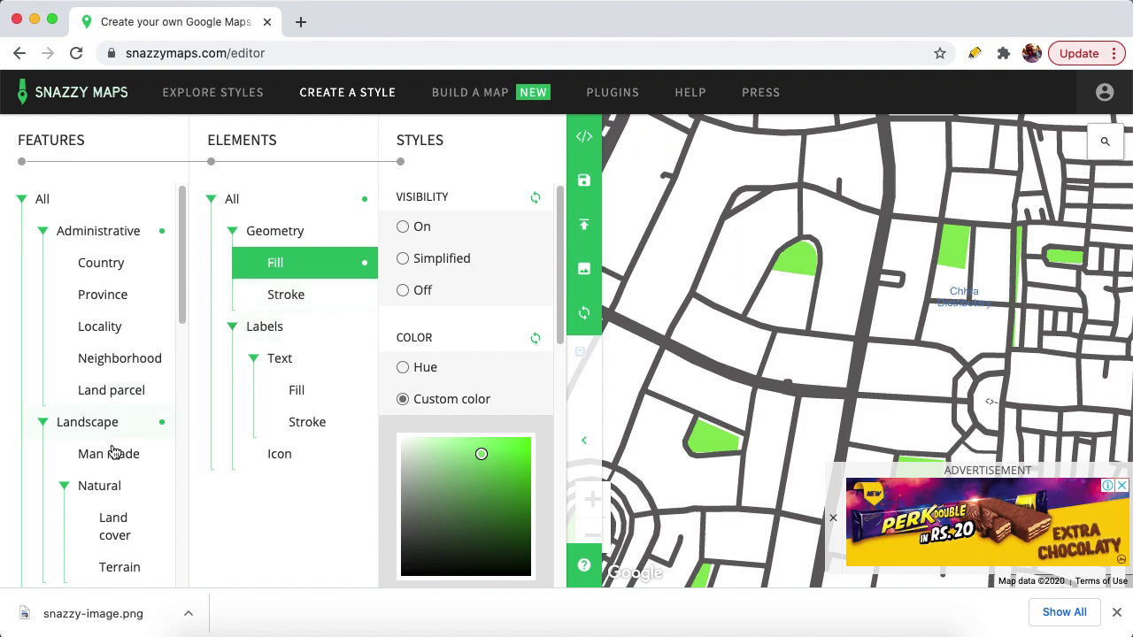
scroll(183, 270, down, 5)
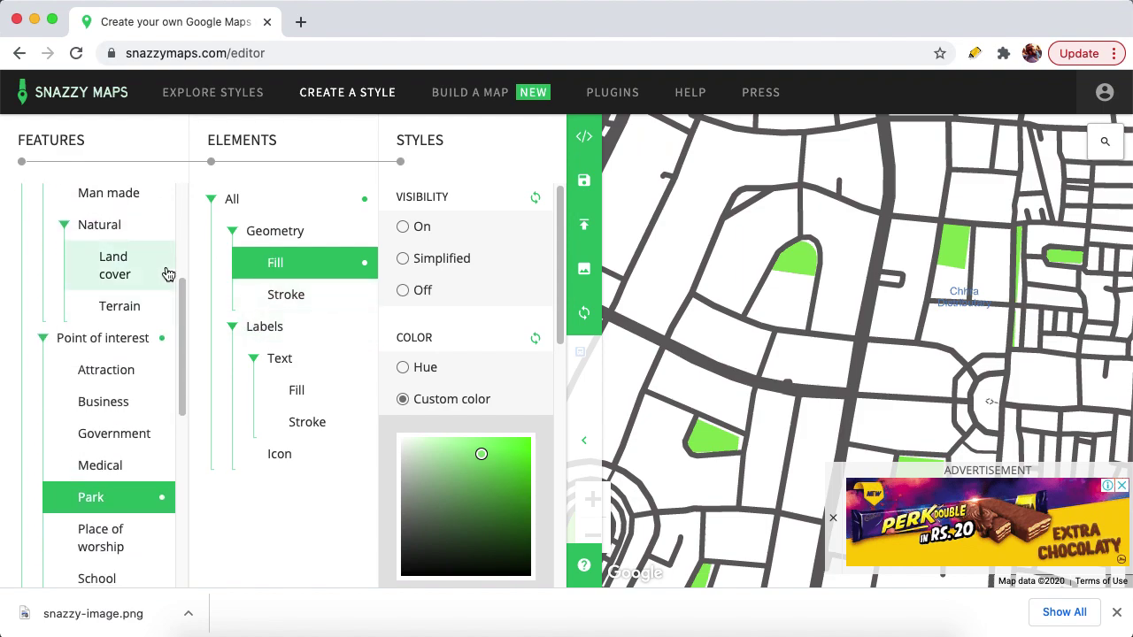
scroll(186, 336, down, 1)
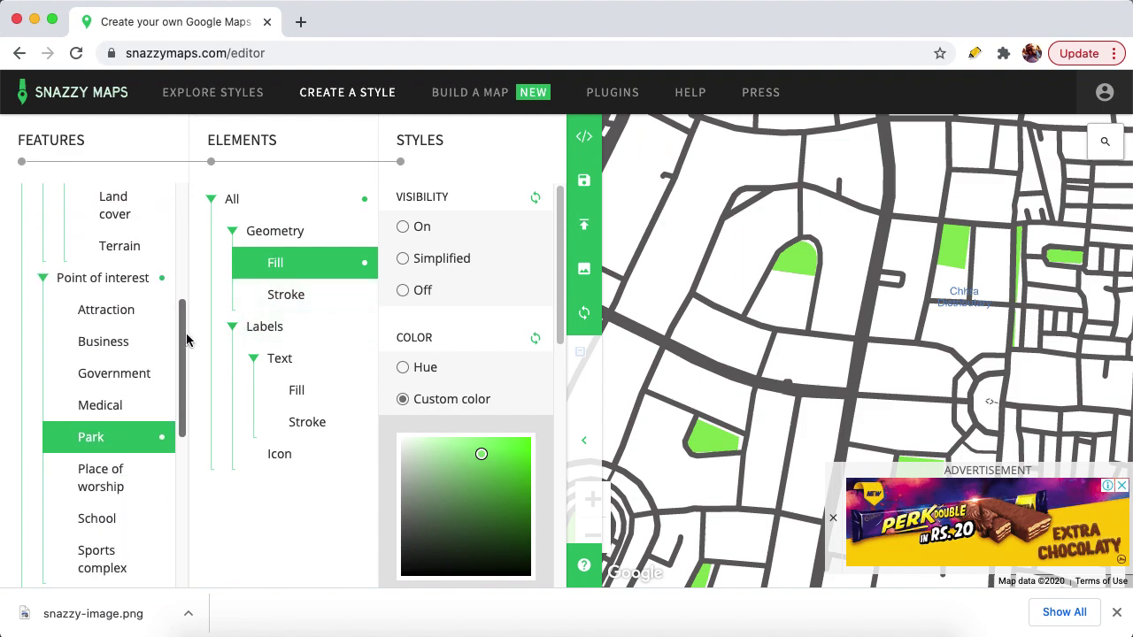
click(261, 332)
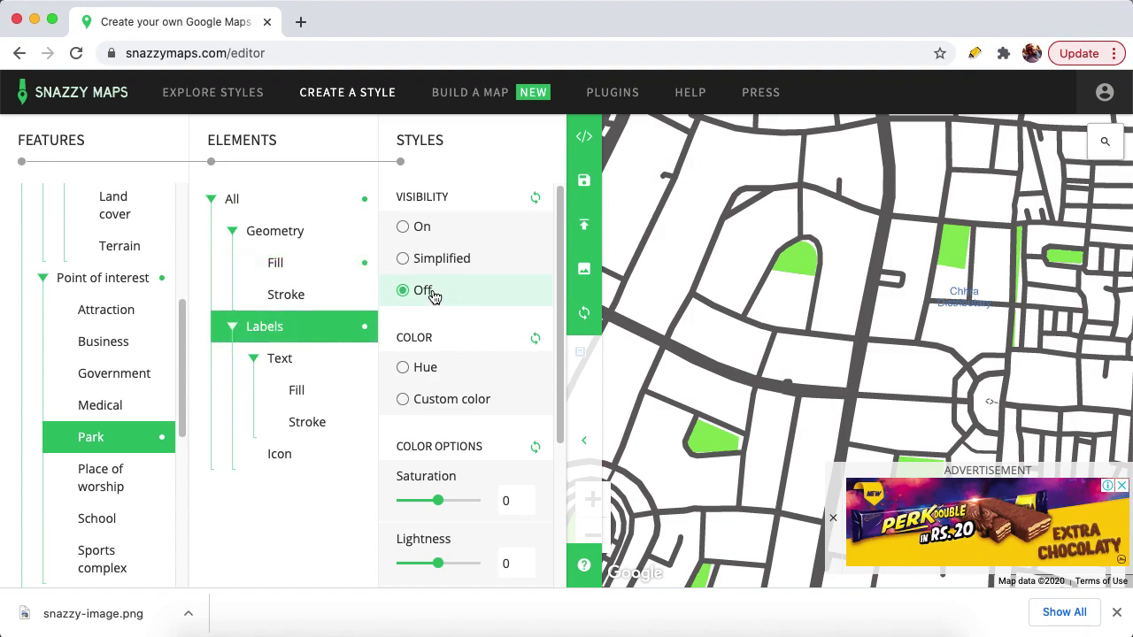
click(443, 630)
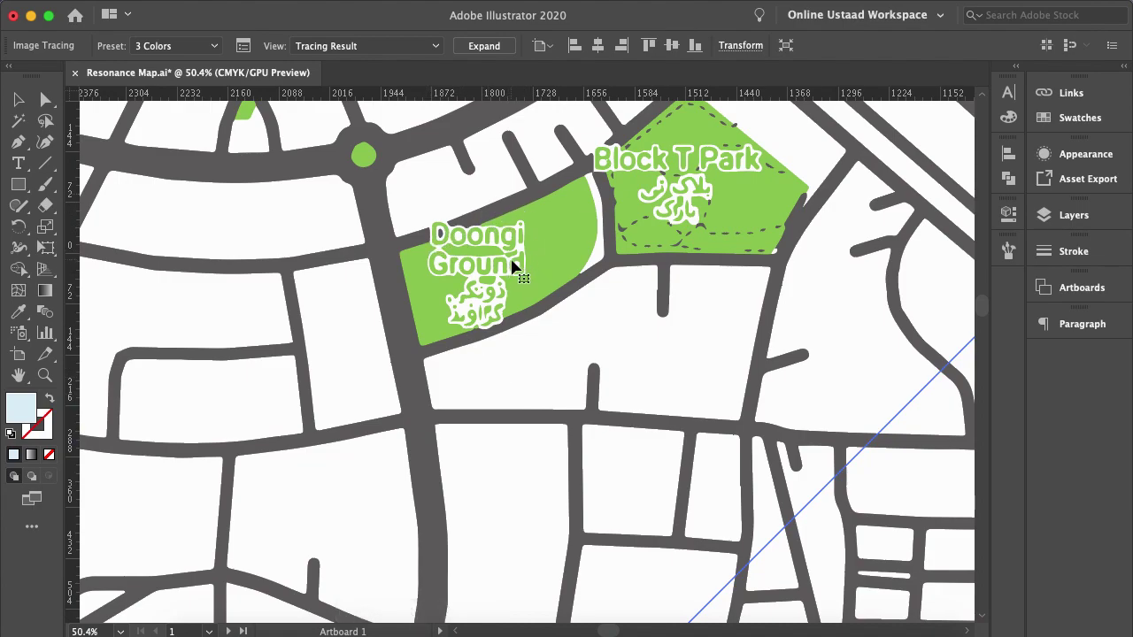
Expand the map tracing into editable vector paths.
scroll(514, 266, down, 5)
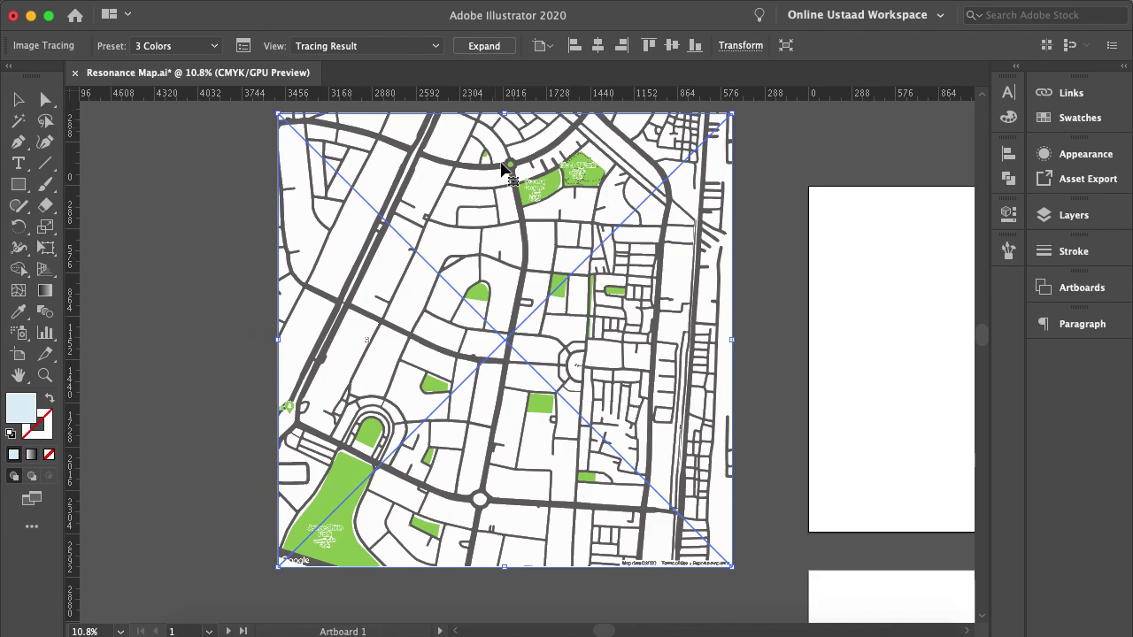
click(476, 51)
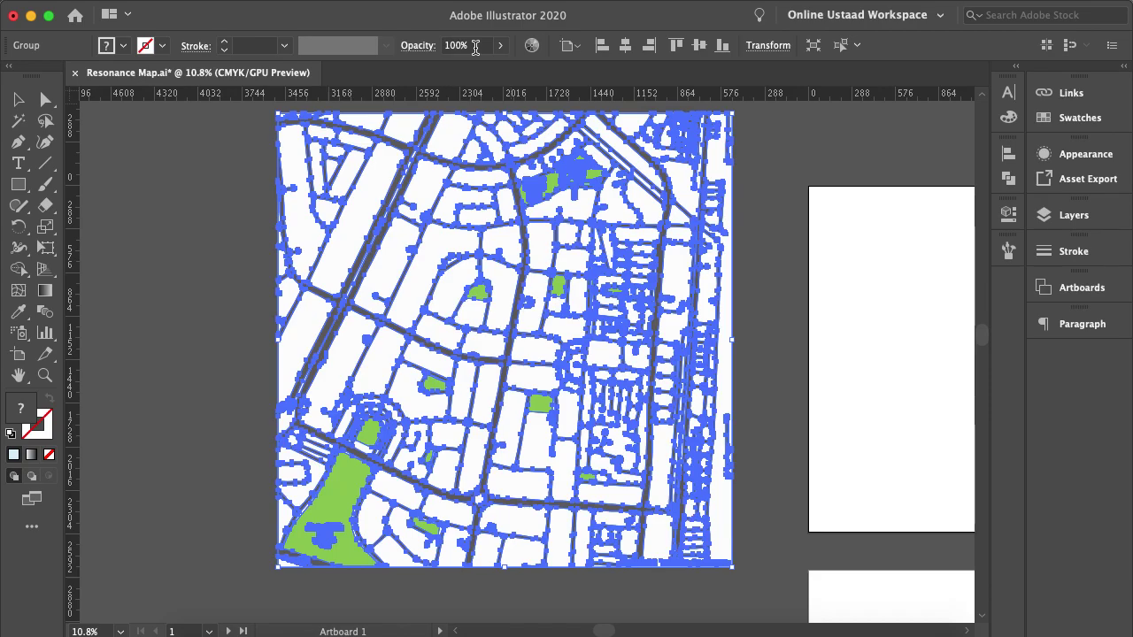
click(18, 99)
click(181, 230)
click(403, 267)
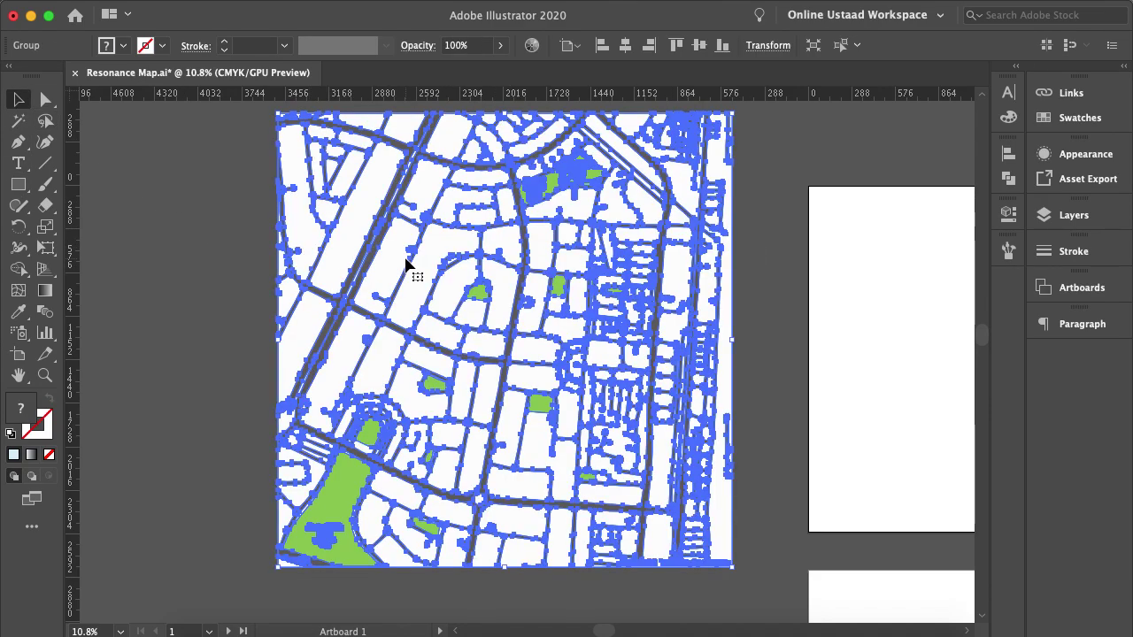
click(337, 265)
click(197, 268)
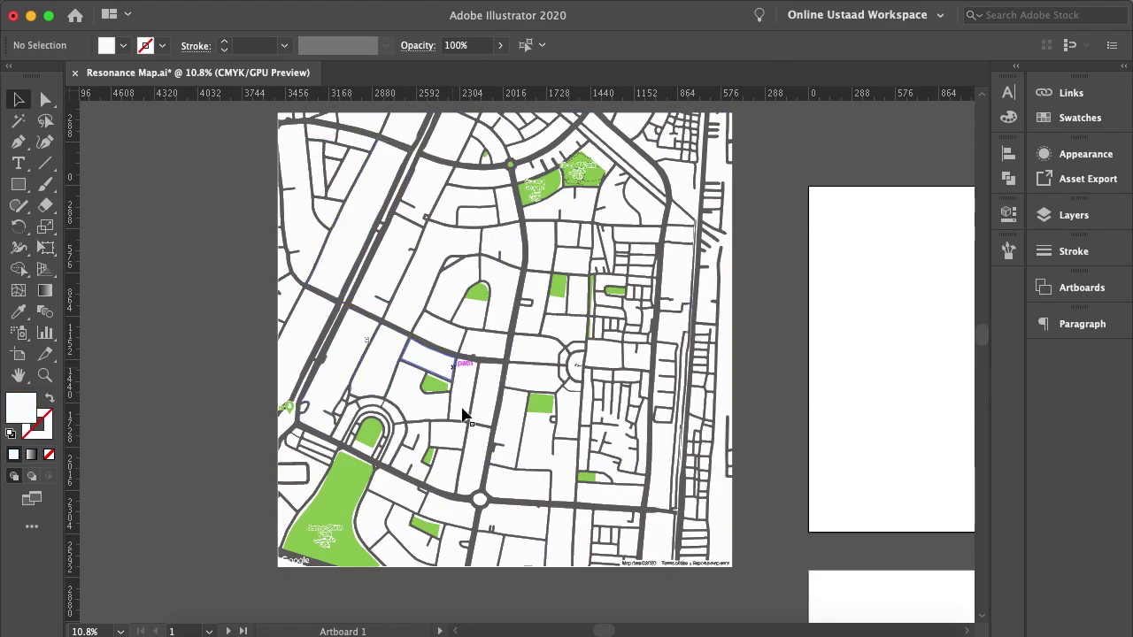
scroll(493, 600, up, 10)
scroll(589, 577, down, 4)
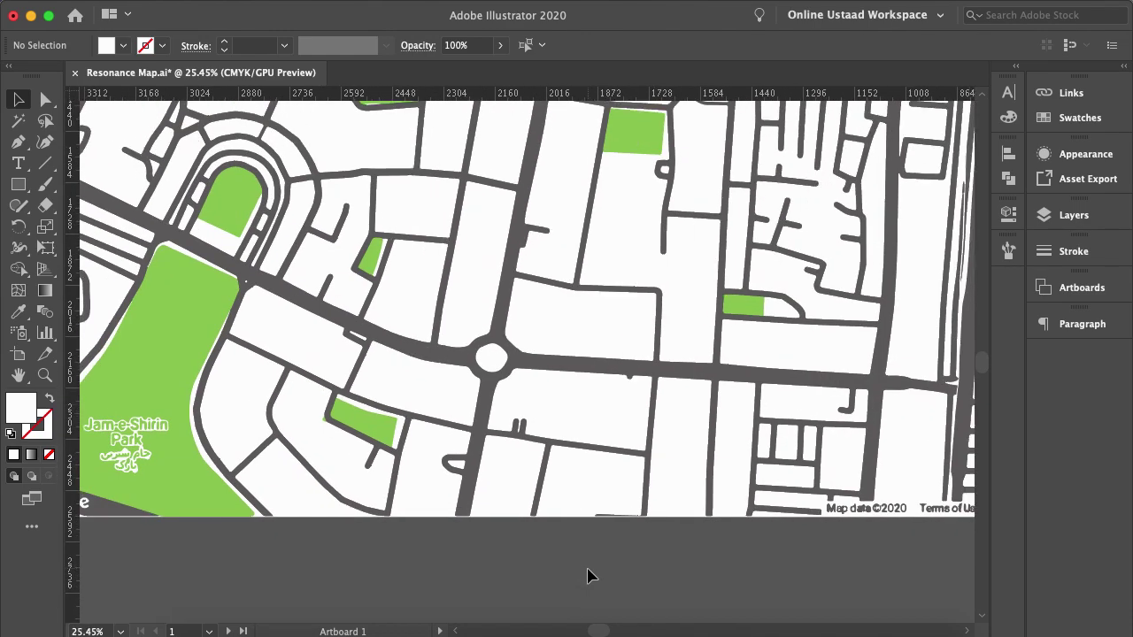
scroll(589, 574, left, 3)
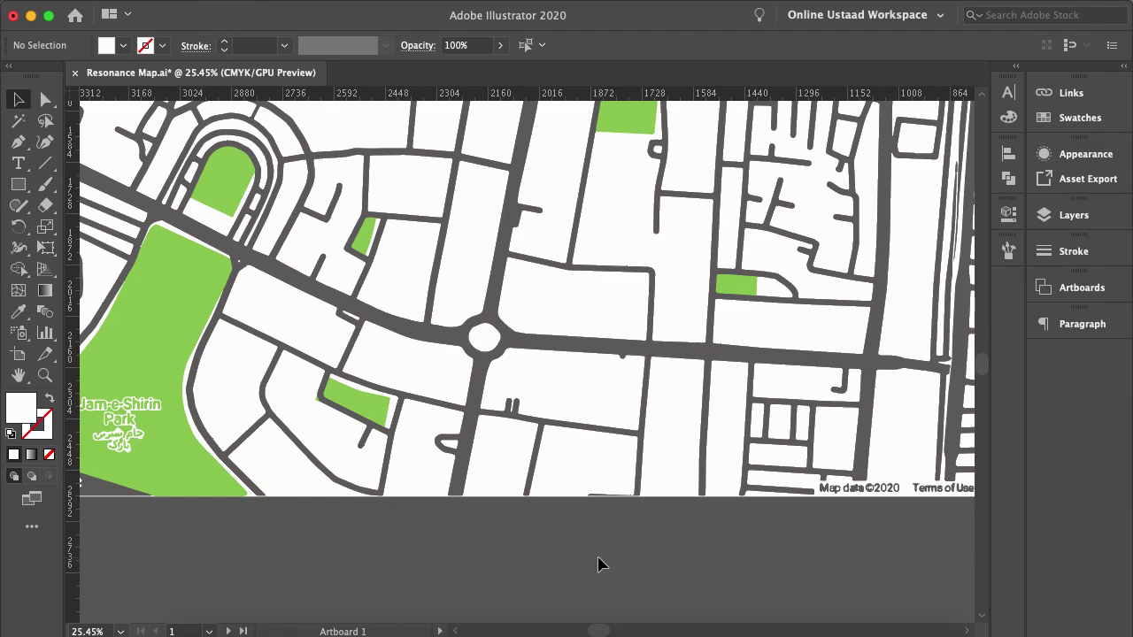
scroll(638, 536, right, 6)
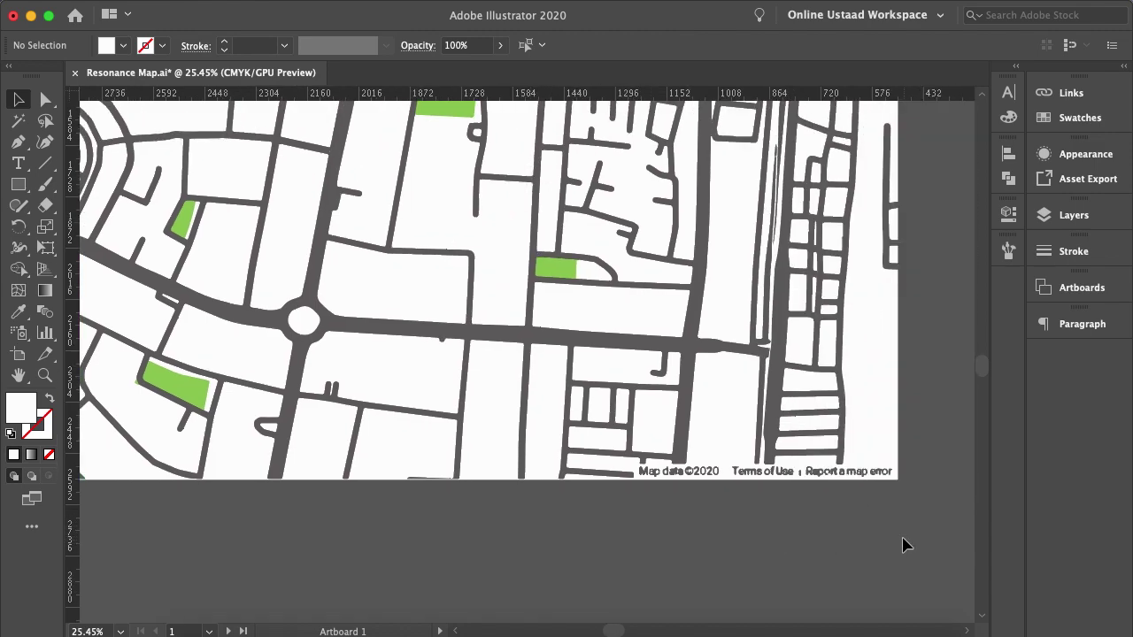
Delete the bottom-edge attribution shapes and a leftover white block.
drag(643, 474, 648, 484)
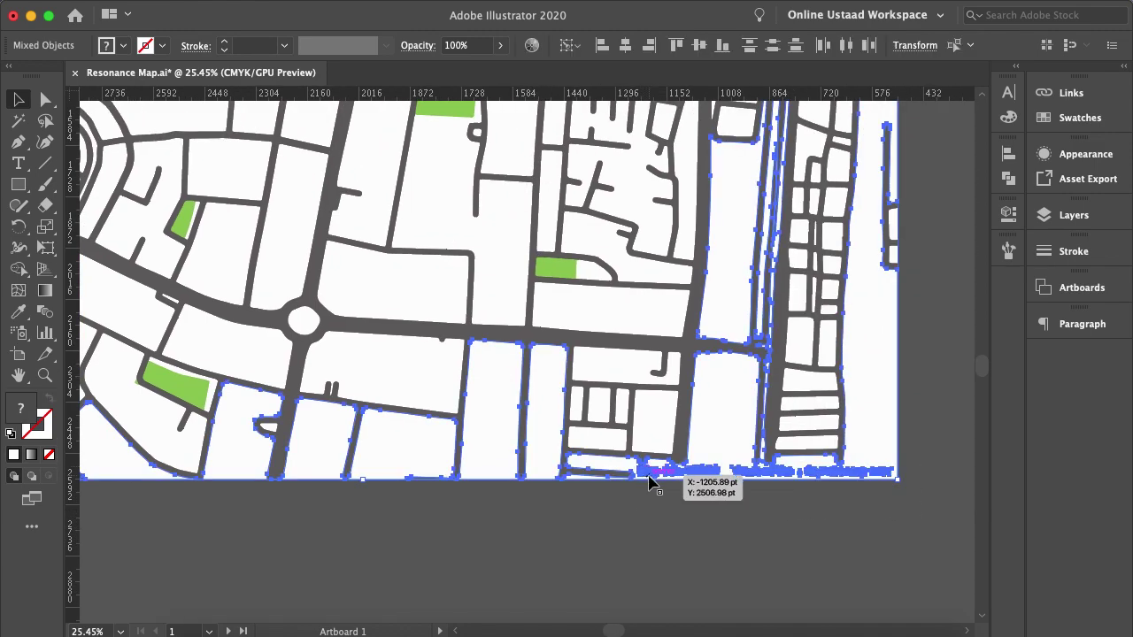
key(Delete)
scroll(655, 531, left, 4)
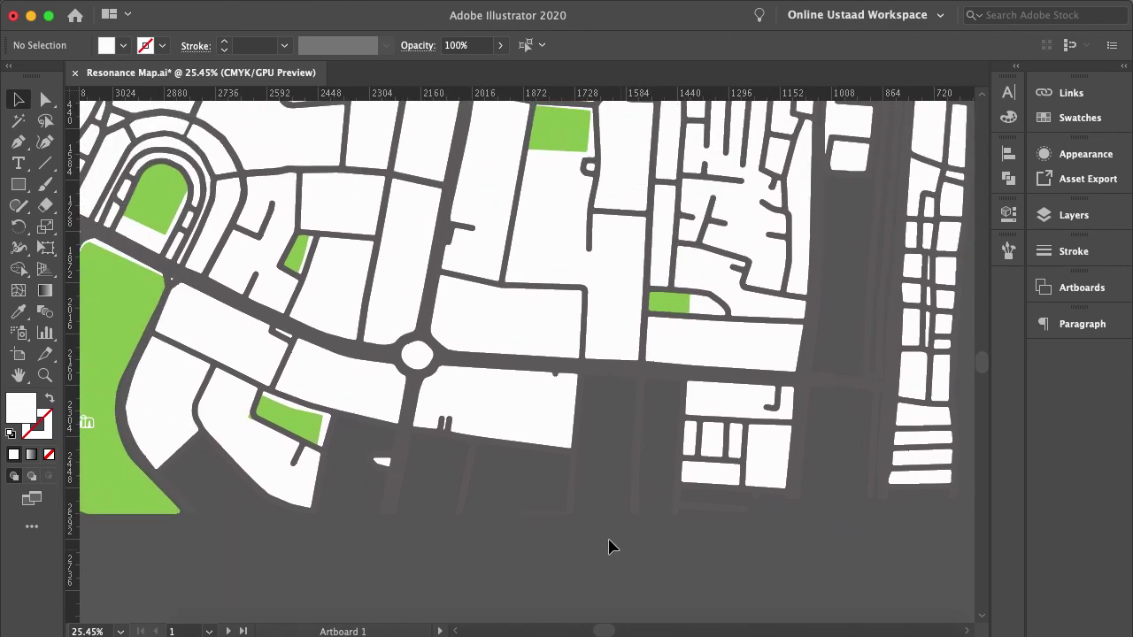
click(526, 430)
key(Delete)
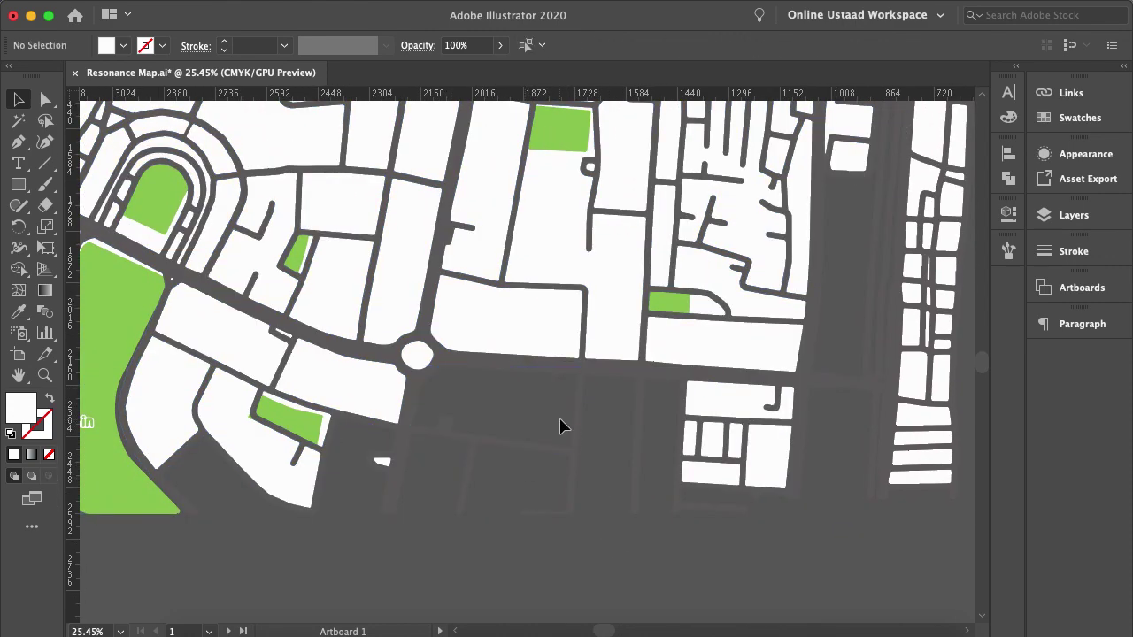
scroll(422, 416, up, 5)
click(423, 376)
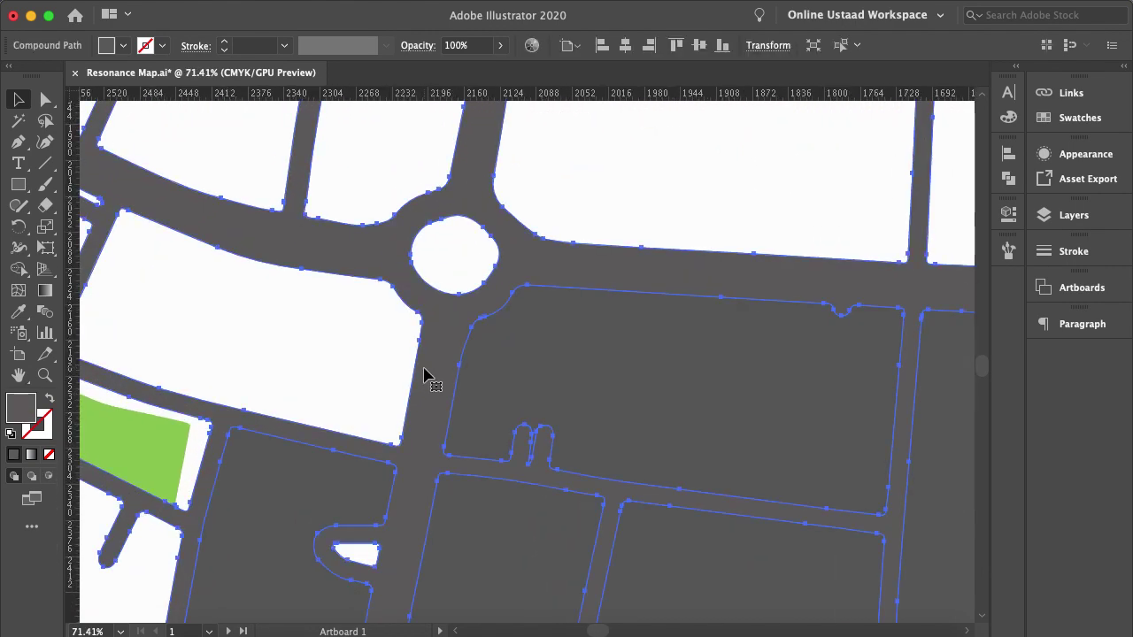
scroll(423, 376, down, 3)
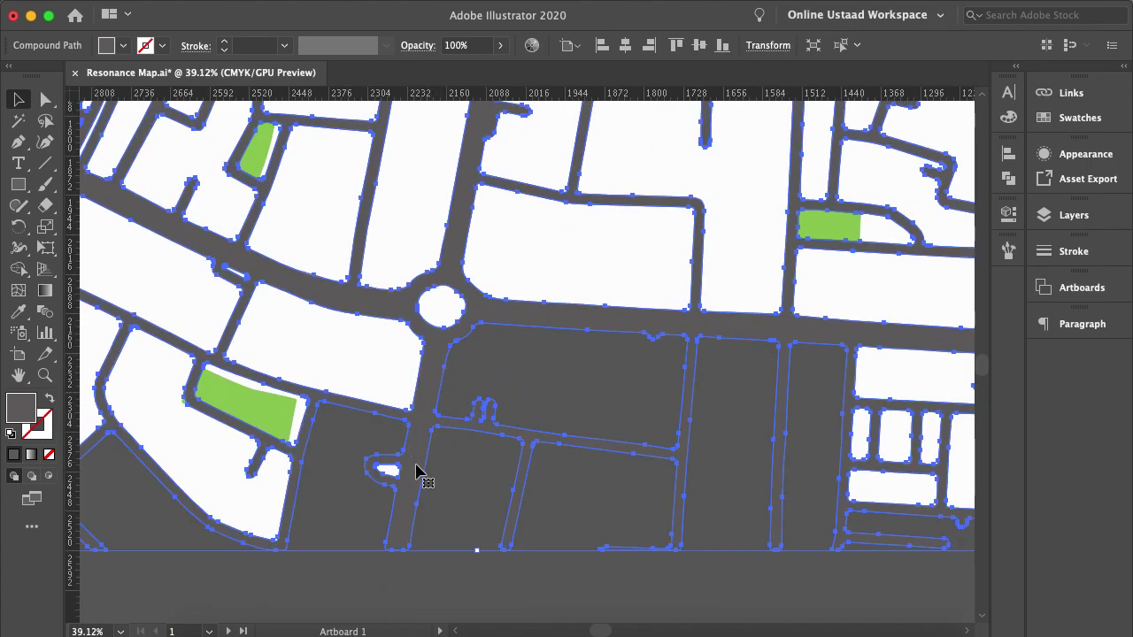
scroll(551, 437, down, 5)
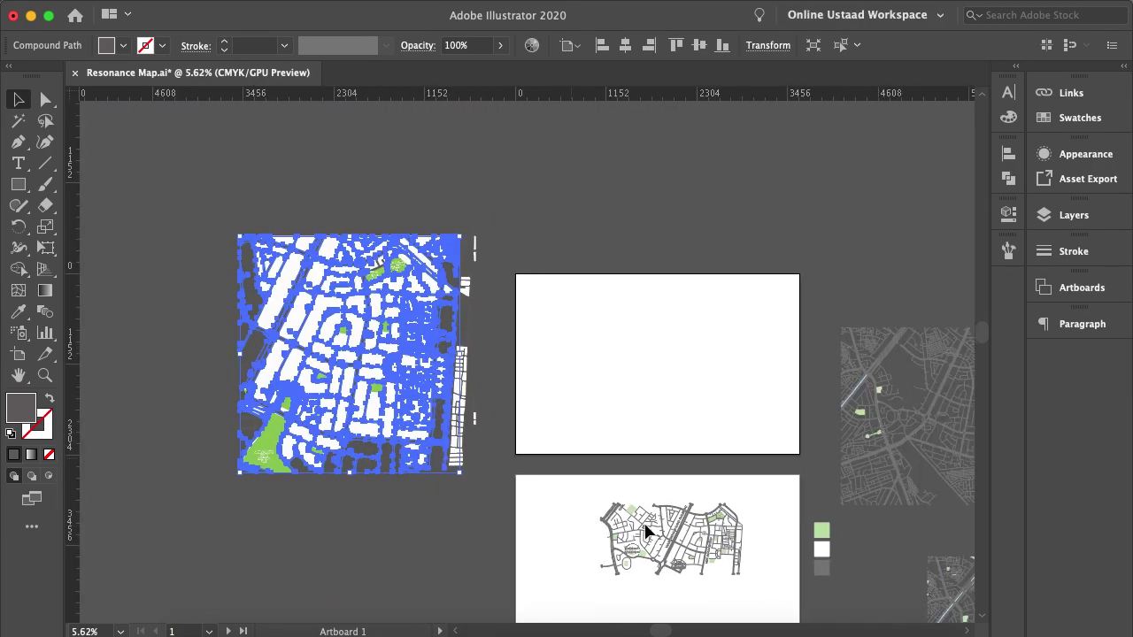
scroll(611, 473, up, 10)
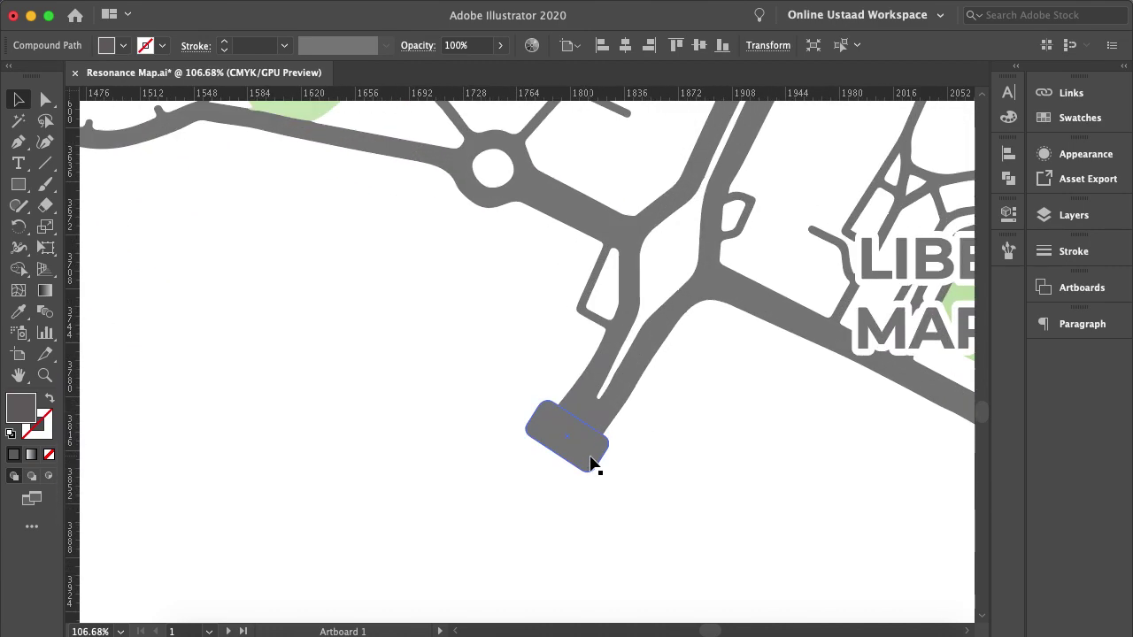
Copy the finished map's rounded road-end cap onto the traced map.
click(605, 454)
click(591, 501)
click(579, 475)
click(576, 495)
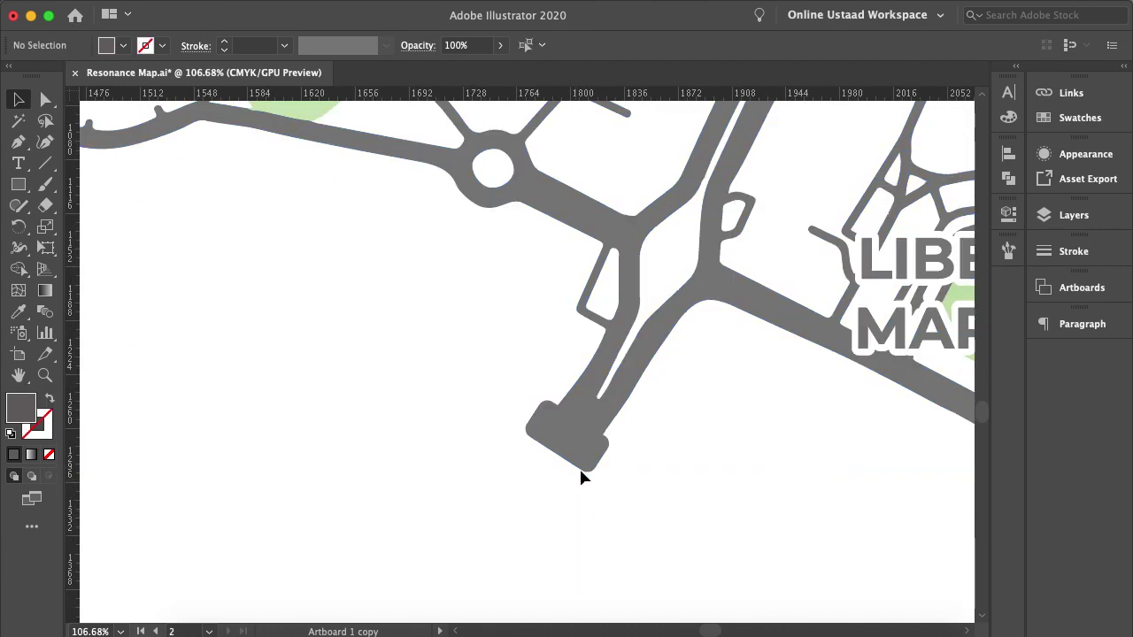
click(578, 461)
drag(580, 453, 434, 571)
scroll(515, 425, down, 2)
scroll(513, 422, left, 10)
scroll(361, 531, left, 5)
scroll(386, 542, down, 3)
scroll(401, 526, down, 8)
scroll(399, 486, down, 2)
scroll(413, 494, up, 8)
scroll(311, 478, up, 3)
scroll(232, 434, left, 10)
scroll(235, 437, left, 15)
scroll(235, 437, up, 10)
scroll(236, 437, left, 11)
scroll(236, 437, up, 4)
scroll(236, 439, left, 3)
scroll(237, 439, down, 1)
Rotate the copied cap nearly horizontal and place it on the road's end.
click(465, 576)
click(450, 569)
drag(458, 567, 573, 402)
click(501, 525)
scroll(476, 557, up, 5)
Fill the cap with the road grey and enlarge it to cover the road end.
click(18, 311)
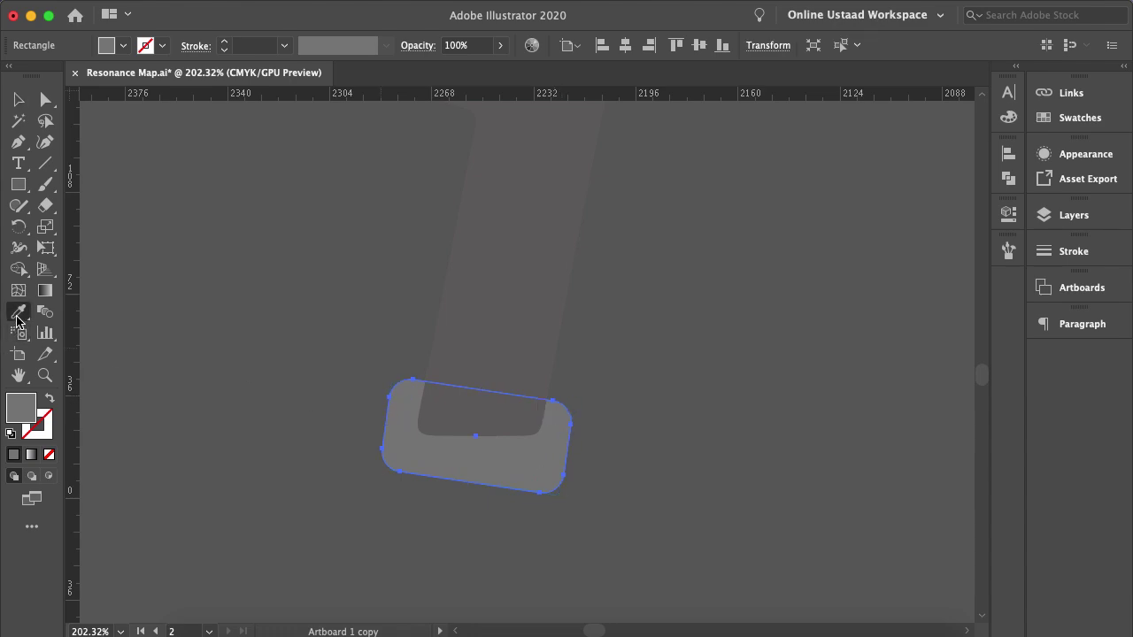
click(458, 276)
key(v)
click(151, 197)
click(487, 426)
click(498, 465)
drag(576, 399, 602, 390)
key(ctrl+h)
click(681, 459)
scroll(680, 461, down, 5)
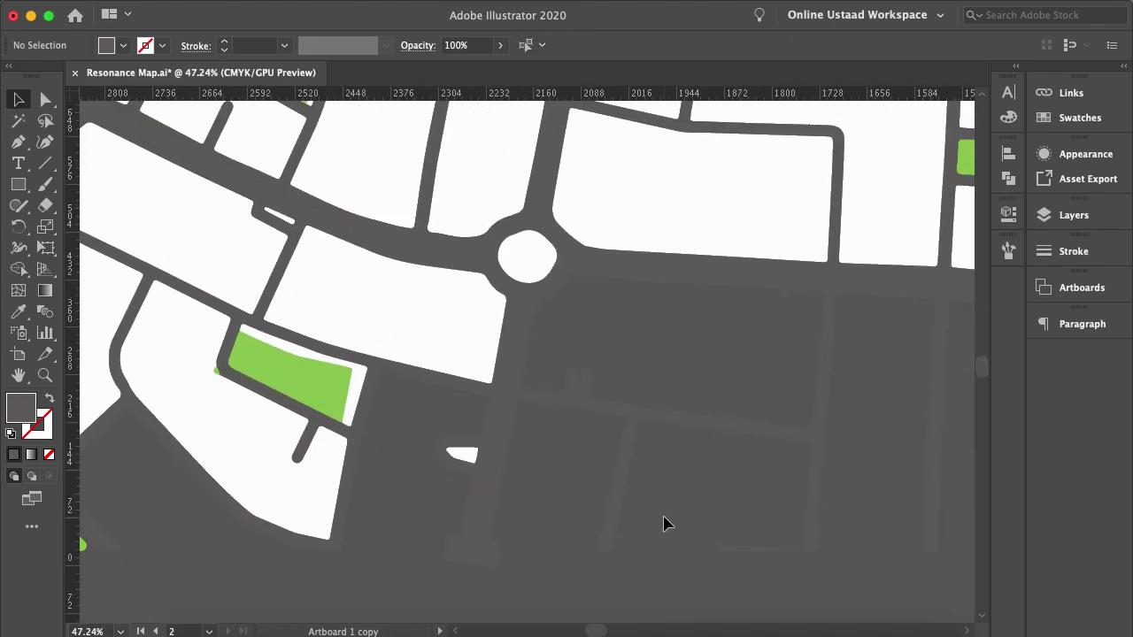
Cut the grey road compound path freehand across the side-street junction.
scroll(539, 380, up, 4)
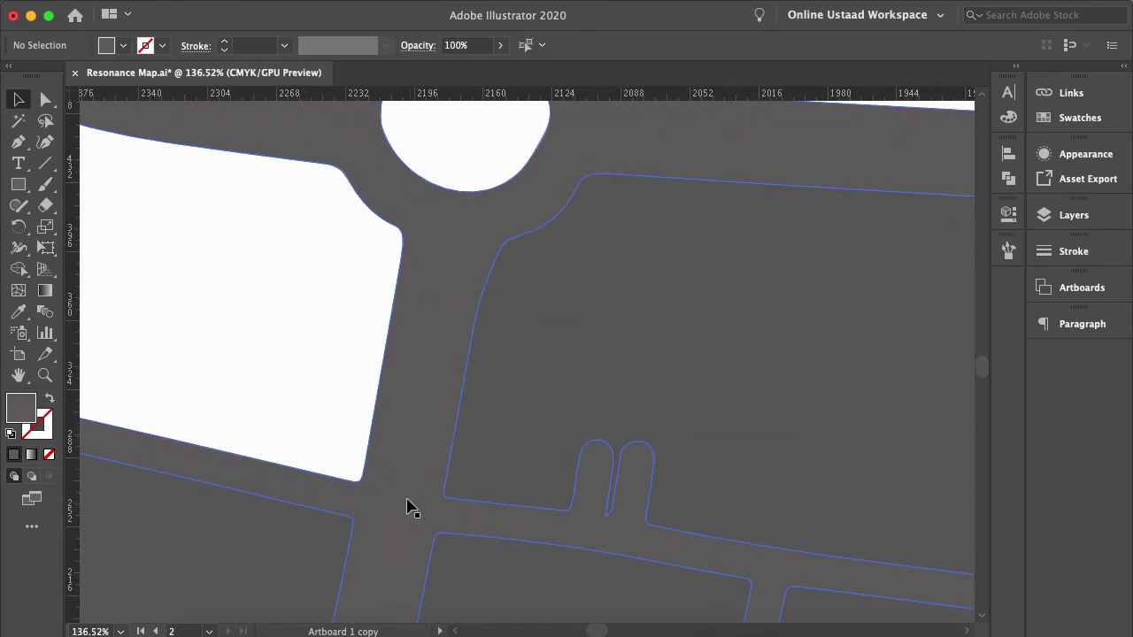
scroll(443, 460, down, 2)
click(501, 351)
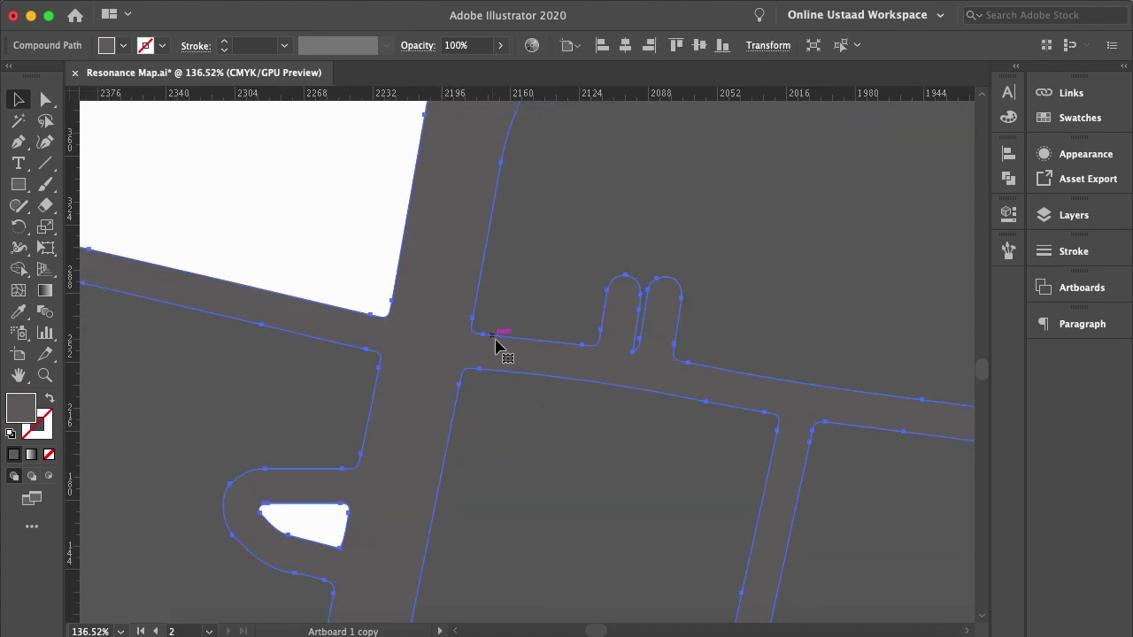
scroll(522, 368, up, 3)
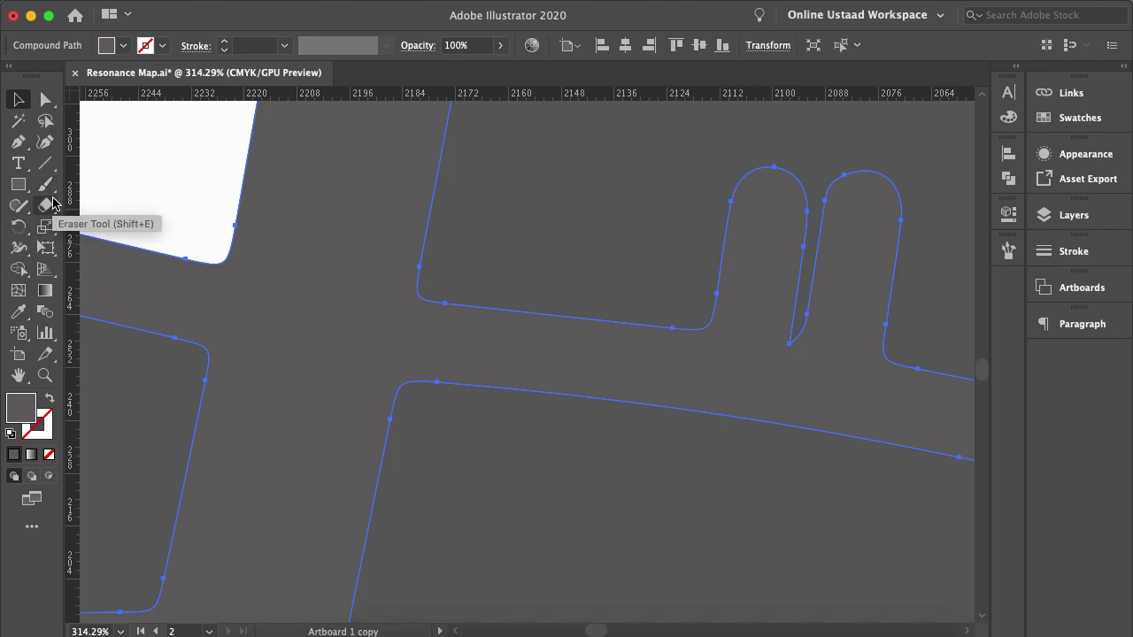
drag(42, 212, 99, 247)
drag(418, 284, 394, 428)
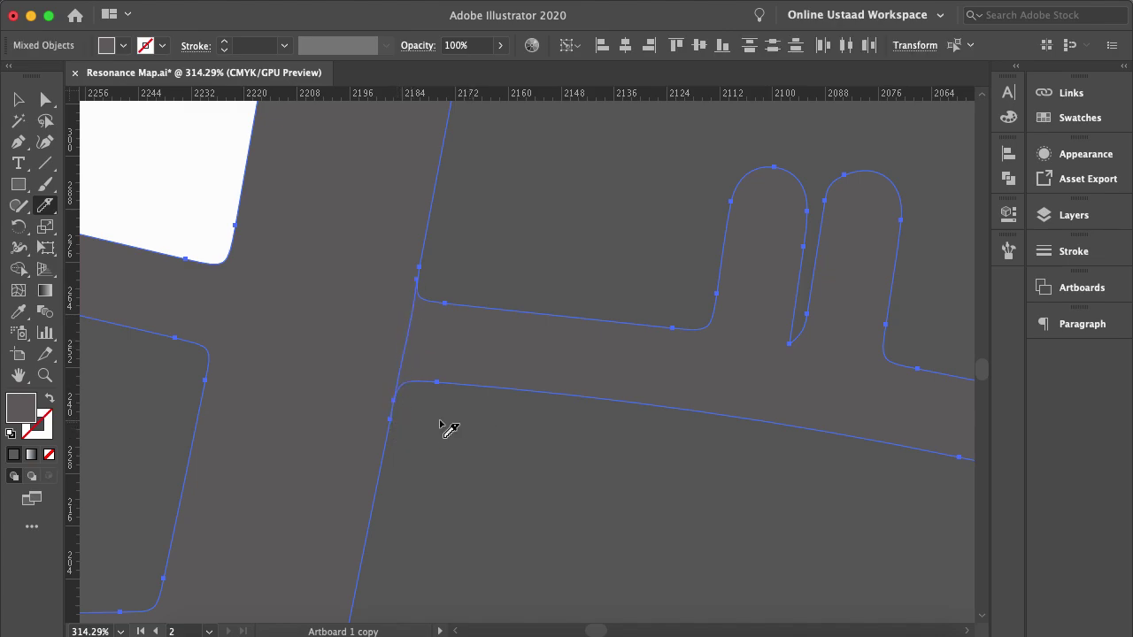
click(18, 100)
click(440, 361)
key(super+a)
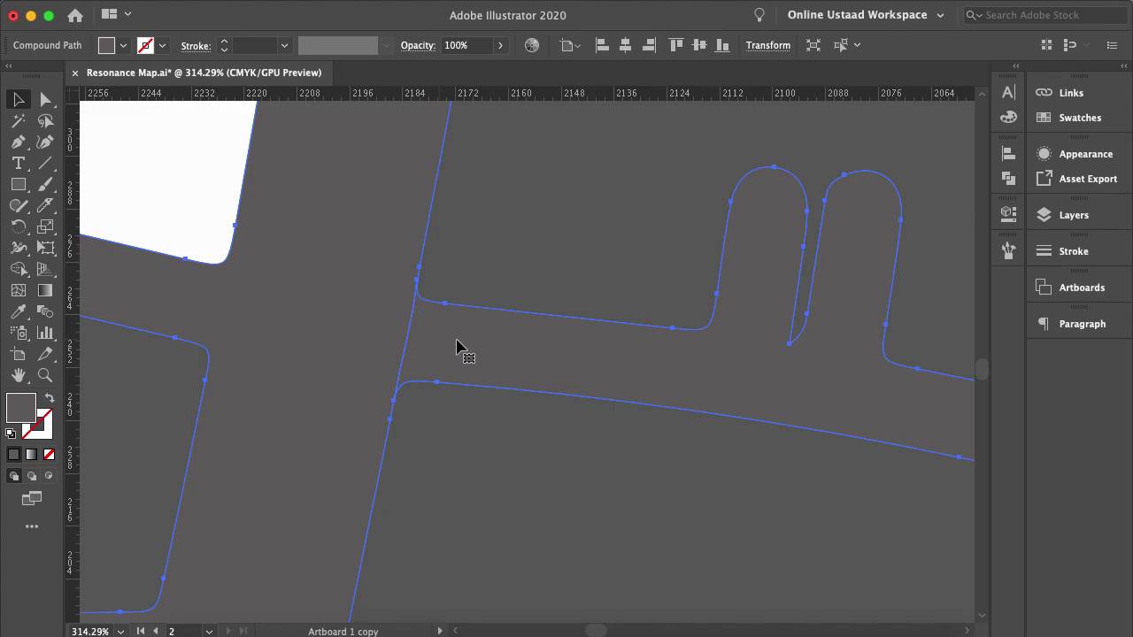
key(super+shift+a)
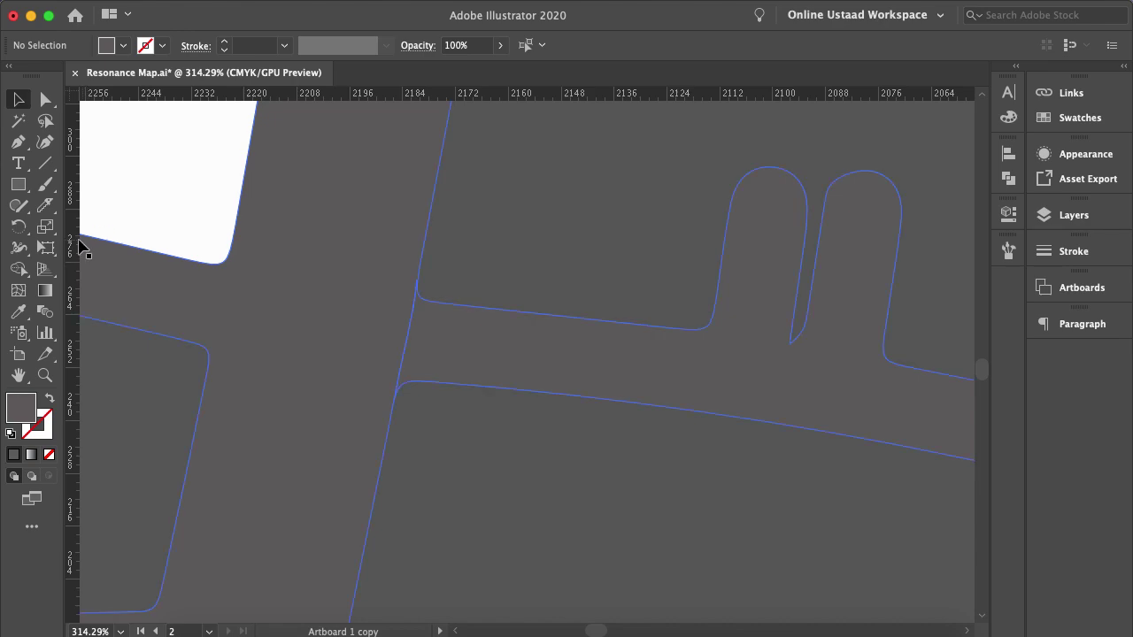
Redraw the vertical road edge near the junction with the Pencil tool.
click(323, 239)
drag(17, 205, 75, 230)
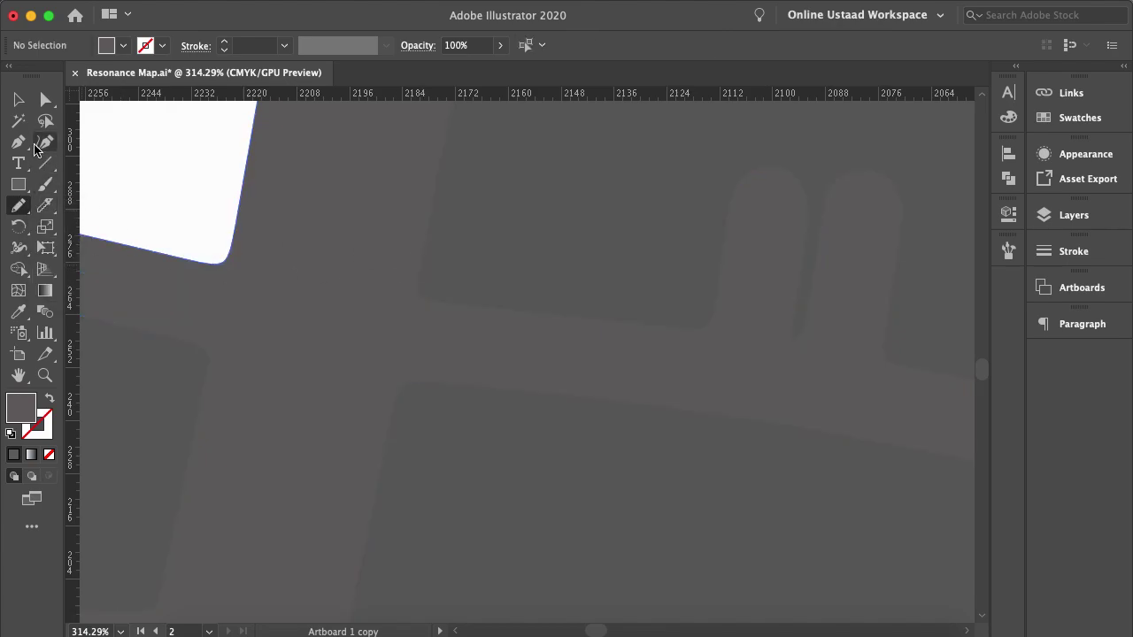
click(17, 99)
click(124, 287)
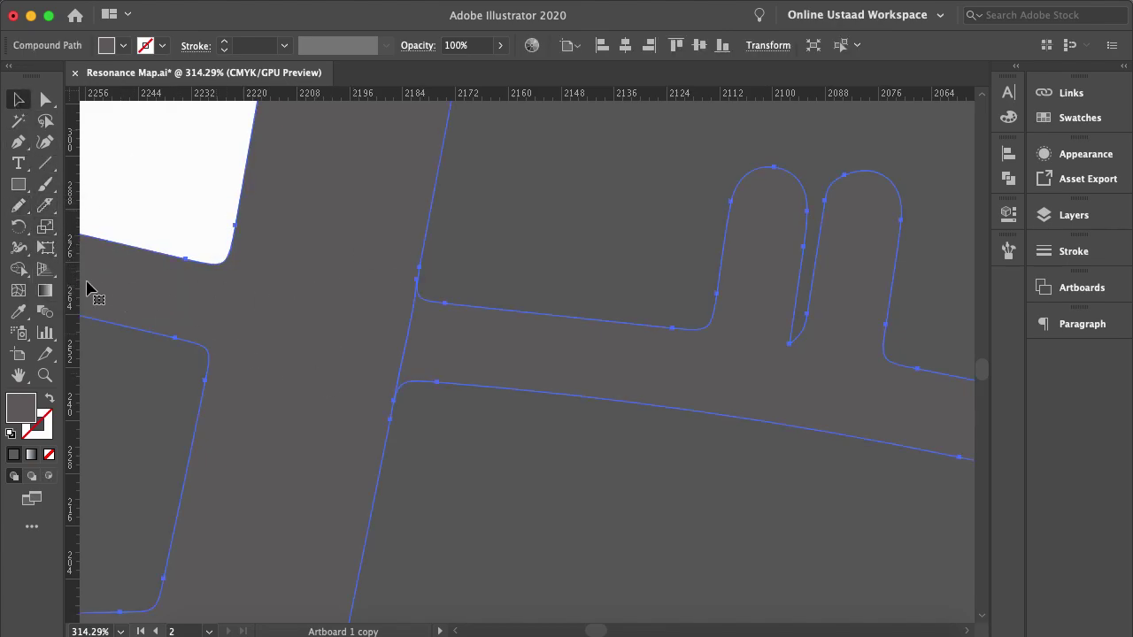
click(18, 206)
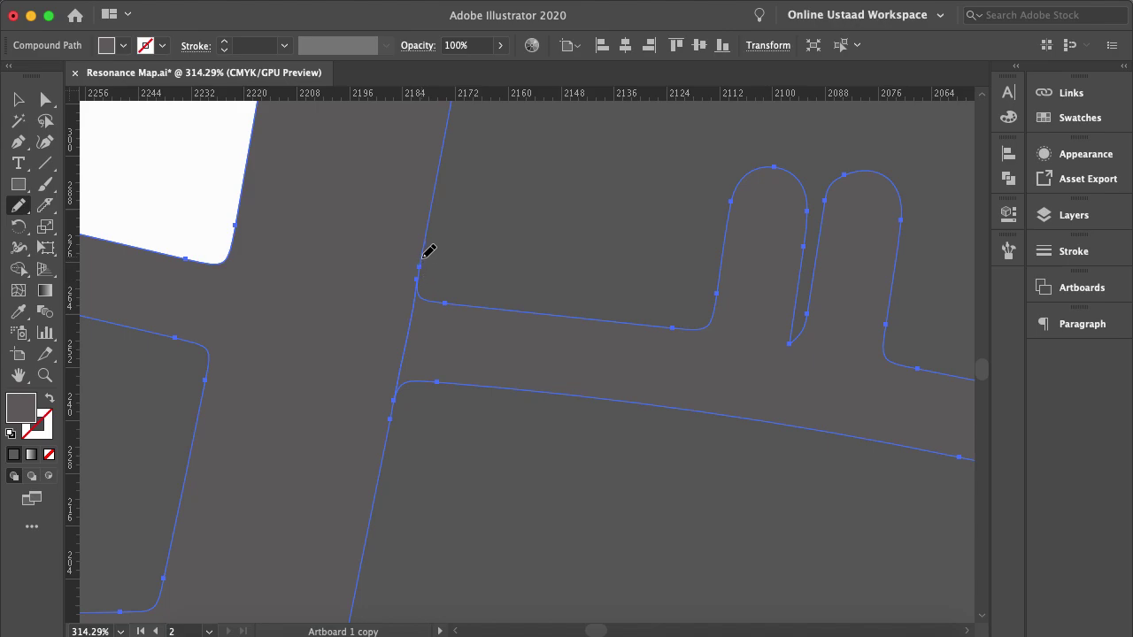
drag(420, 279, 404, 375)
drag(396, 418, 397, 427)
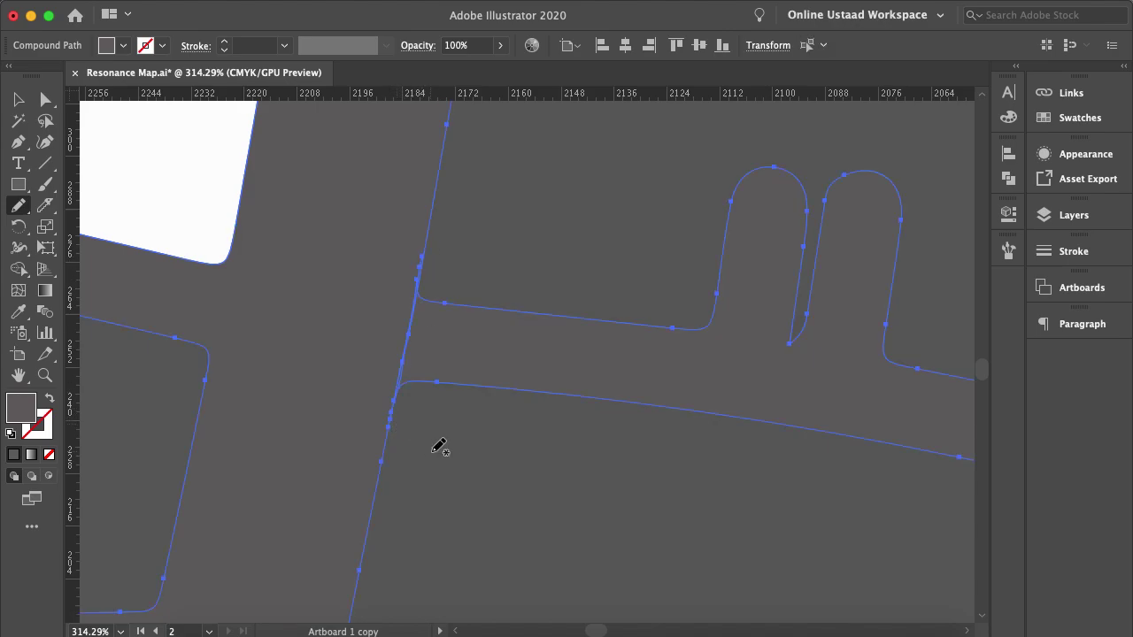
key(v)
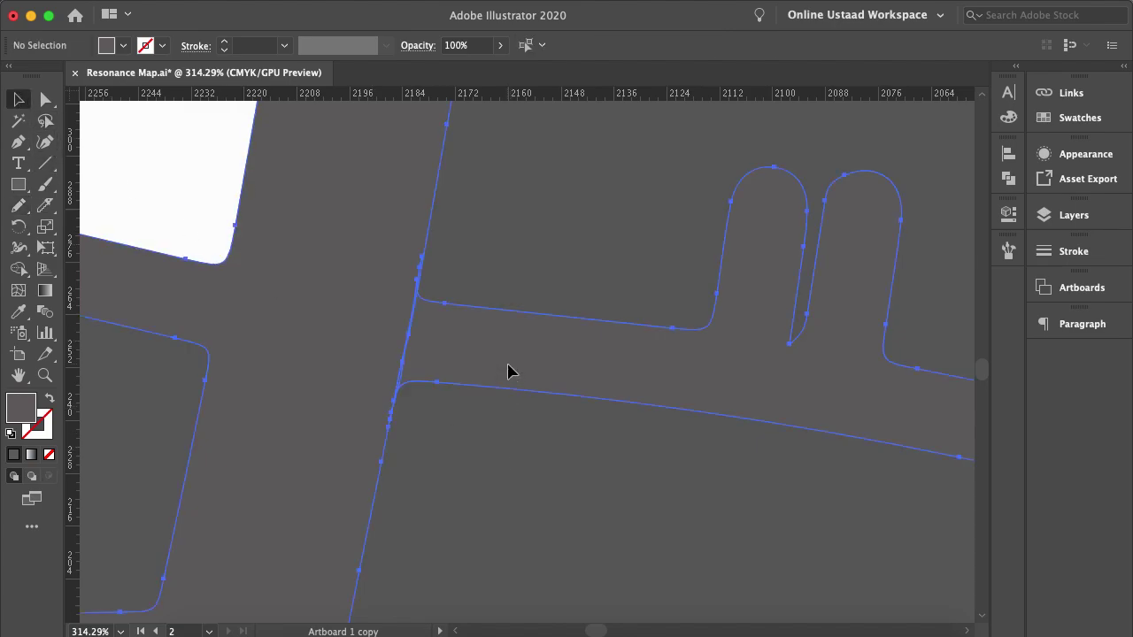
Redraw the road edge straight across another side-street stub.
scroll(509, 372, down, 3)
click(518, 376)
drag(522, 379, 566, 431)
scroll(571, 484, up, 1)
scroll(572, 485, right, 5)
scroll(596, 286, up, 3)
scroll(655, 283, up, 1)
click(18, 206)
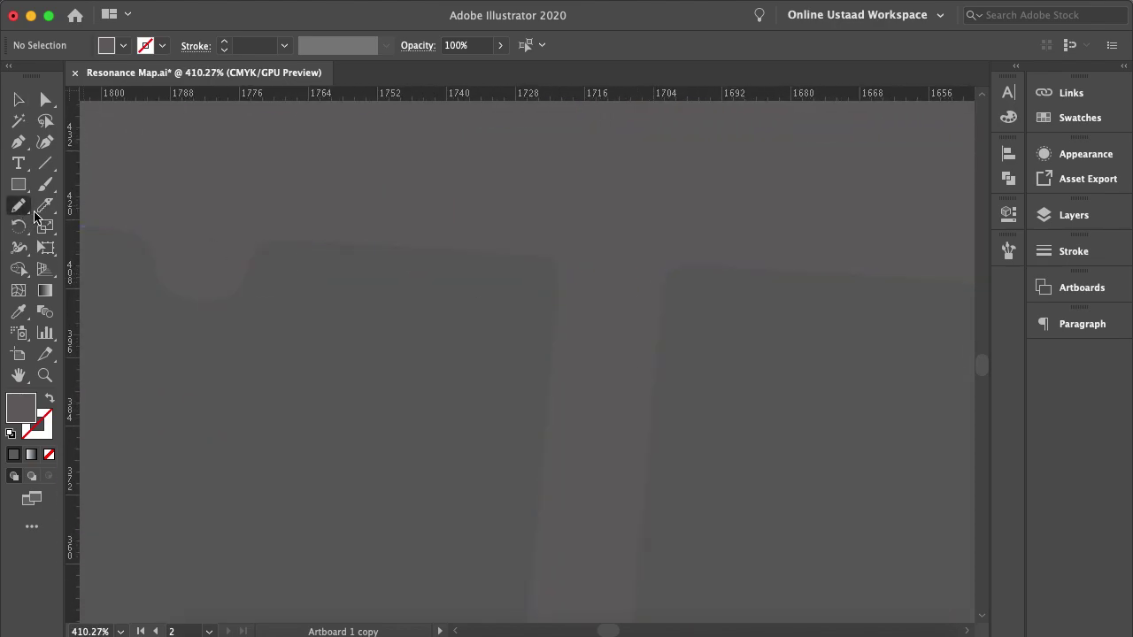
super+click(144, 236)
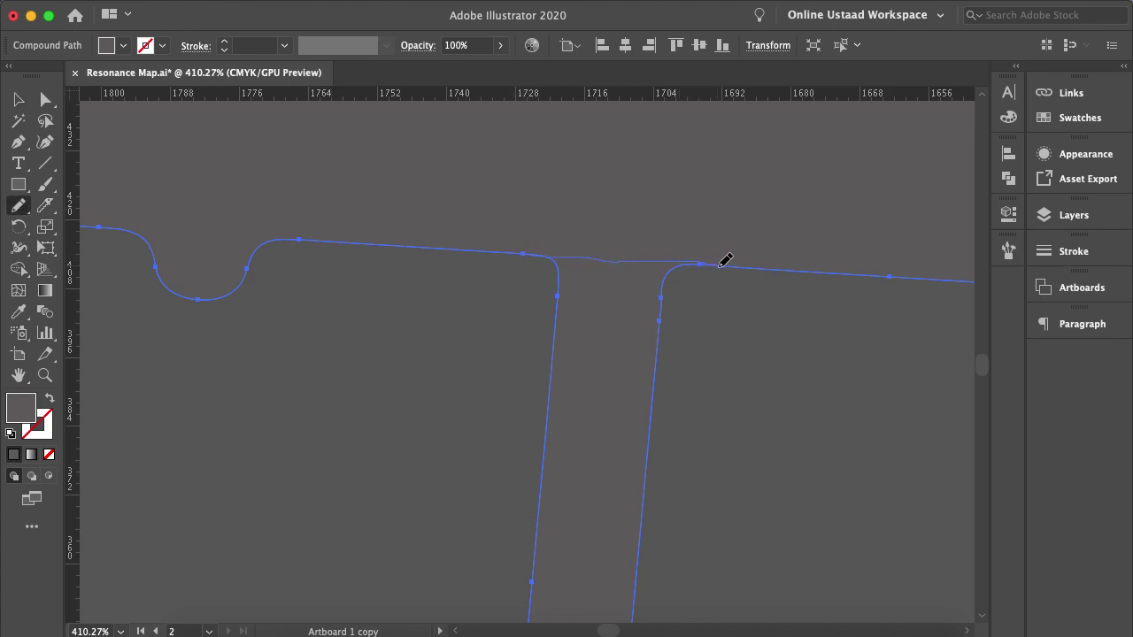
drag(792, 263, 794, 264)
Redraw the edge across the T-junction as one continuous line.
scroll(677, 321, down, 3)
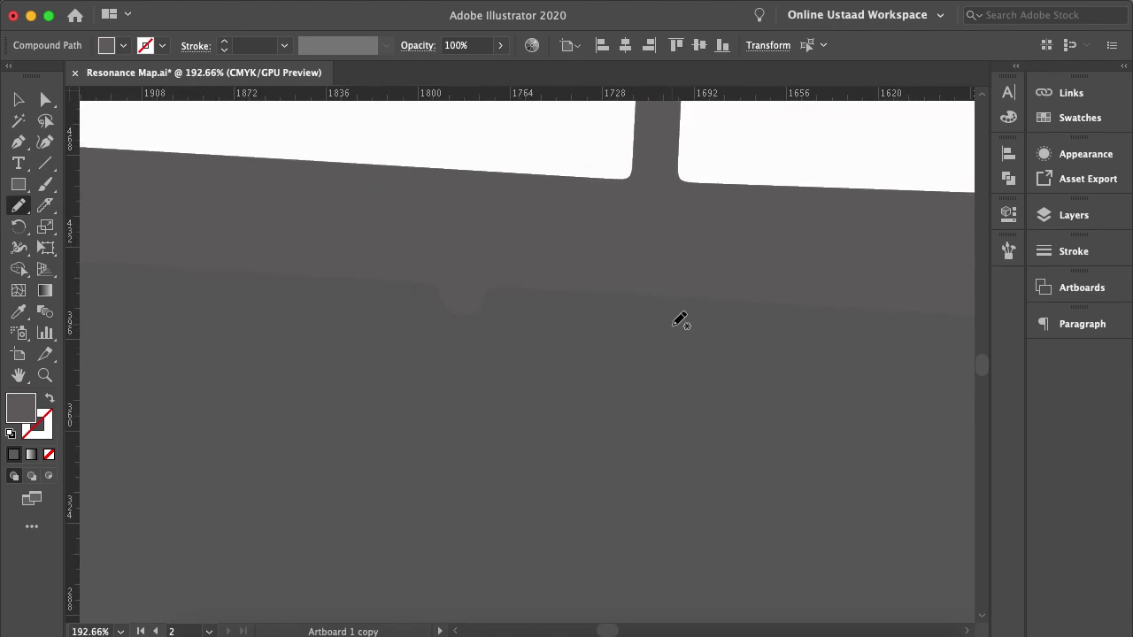
scroll(773, 311, down, 3)
scroll(784, 236, right, 3)
scroll(784, 236, down, 1)
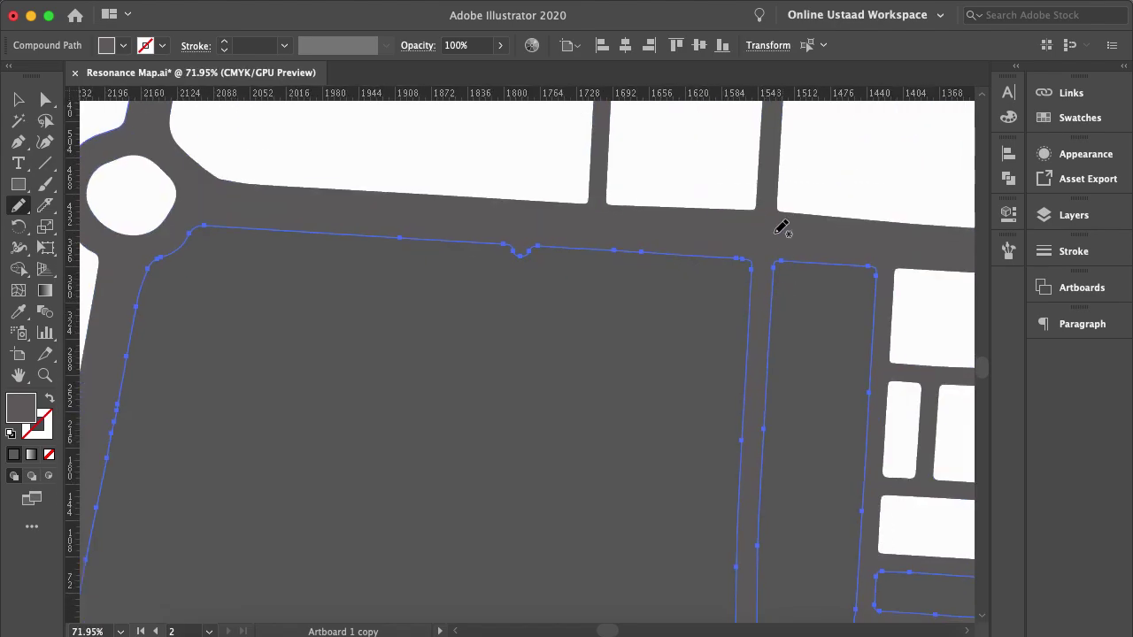
scroll(809, 245, up, 4)
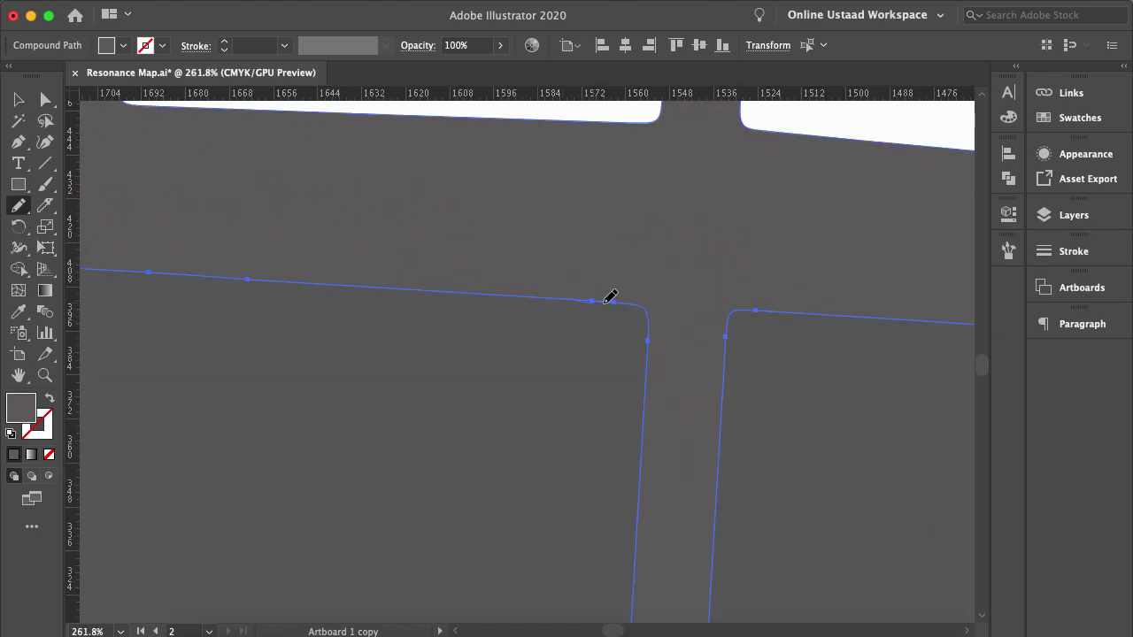
drag(750, 312, 819, 314)
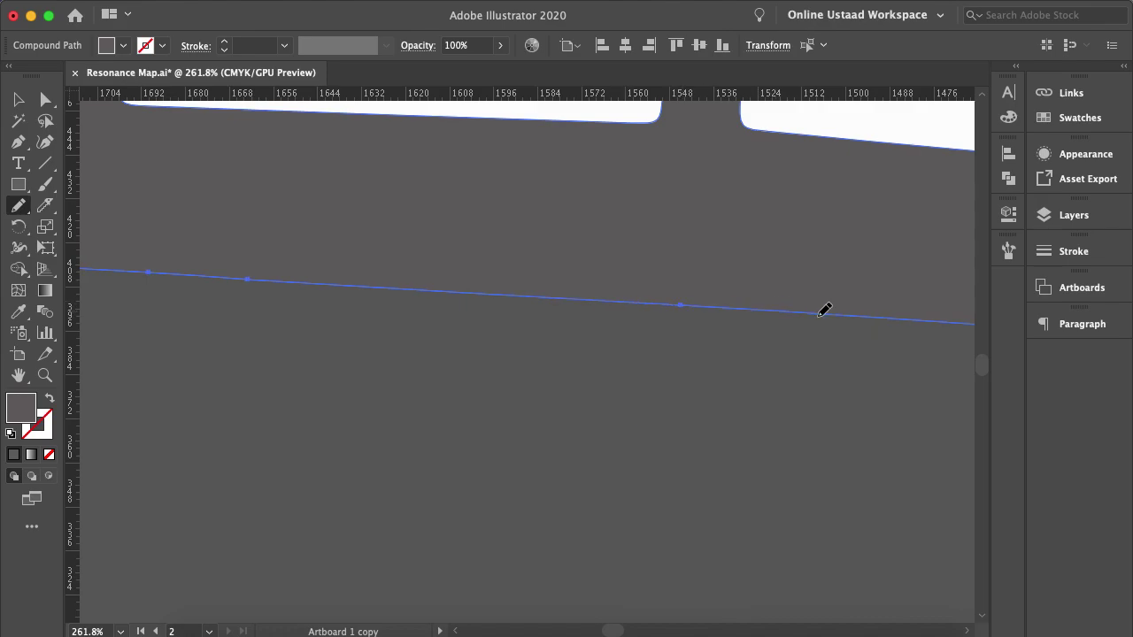
Pan over the redrawn map, then select all the artwork and deselect it.
scroll(793, 319, down, 4)
scroll(799, 319, right, 3)
scroll(797, 320, down, 2)
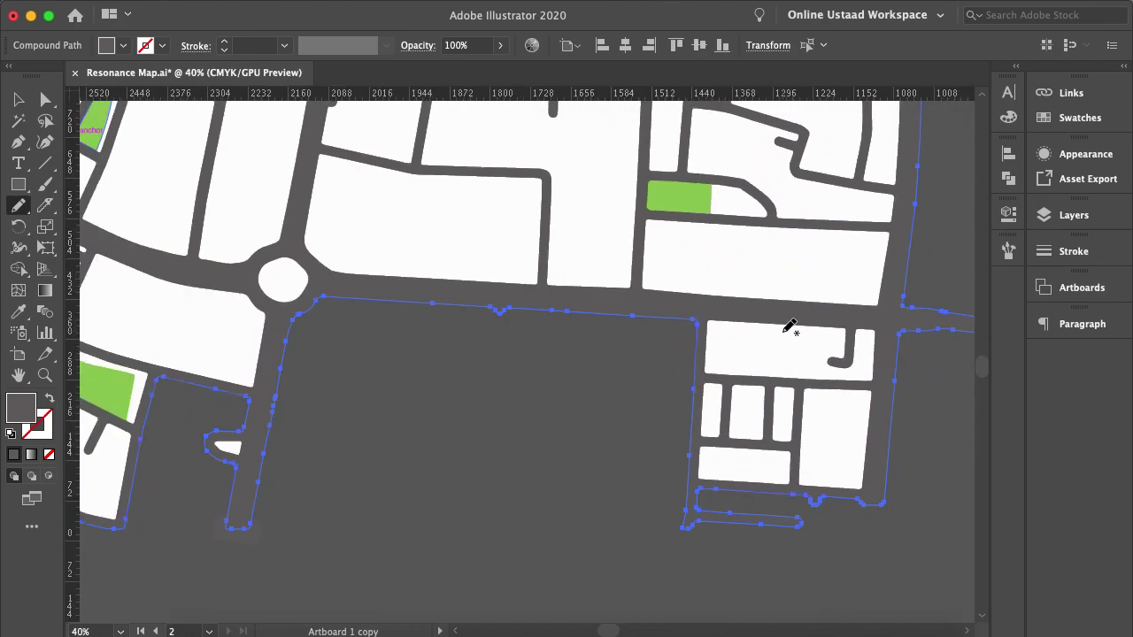
scroll(790, 327, left, 5)
scroll(789, 325, down, 1)
scroll(614, 313, down, 4)
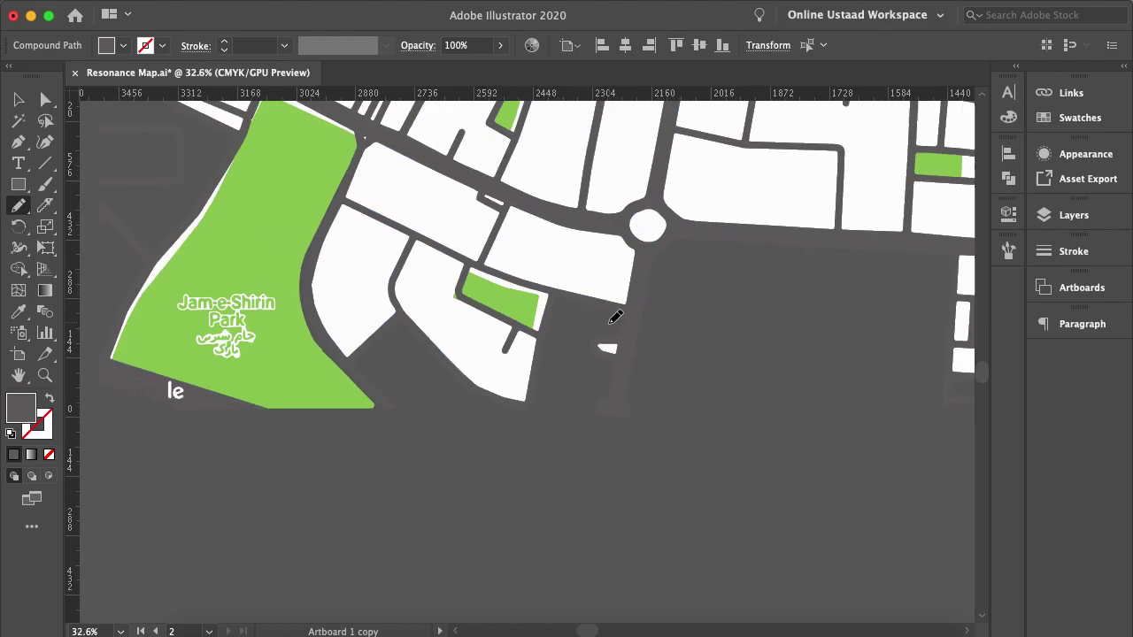
scroll(766, 290, up, 4)
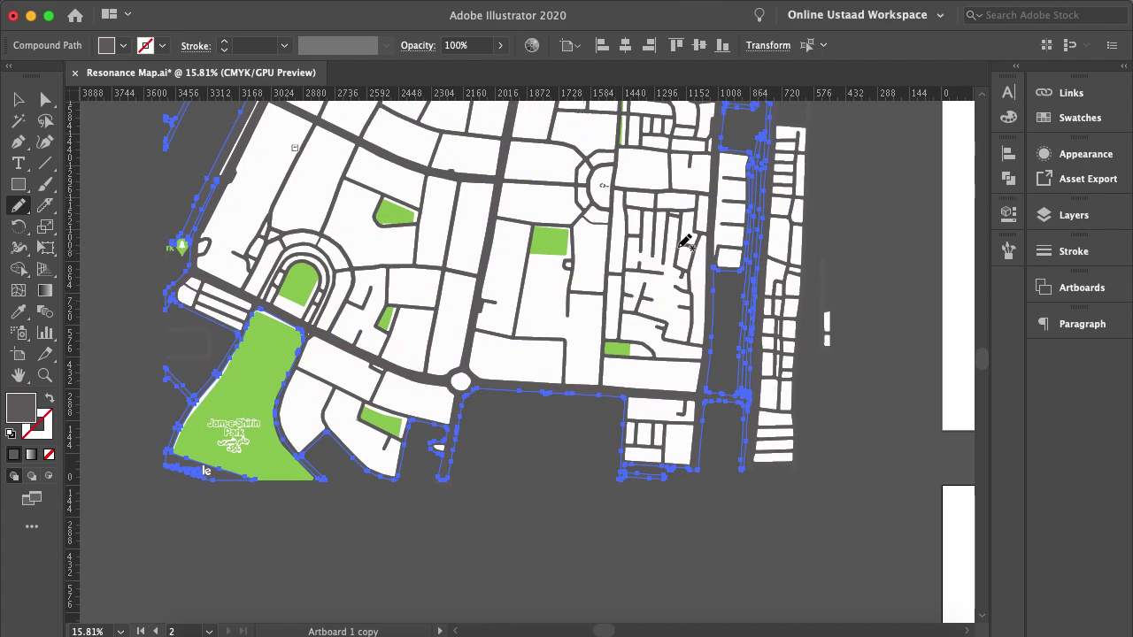
scroll(646, 266, down, 1)
key(super+a)
scroll(648, 268, down, 1)
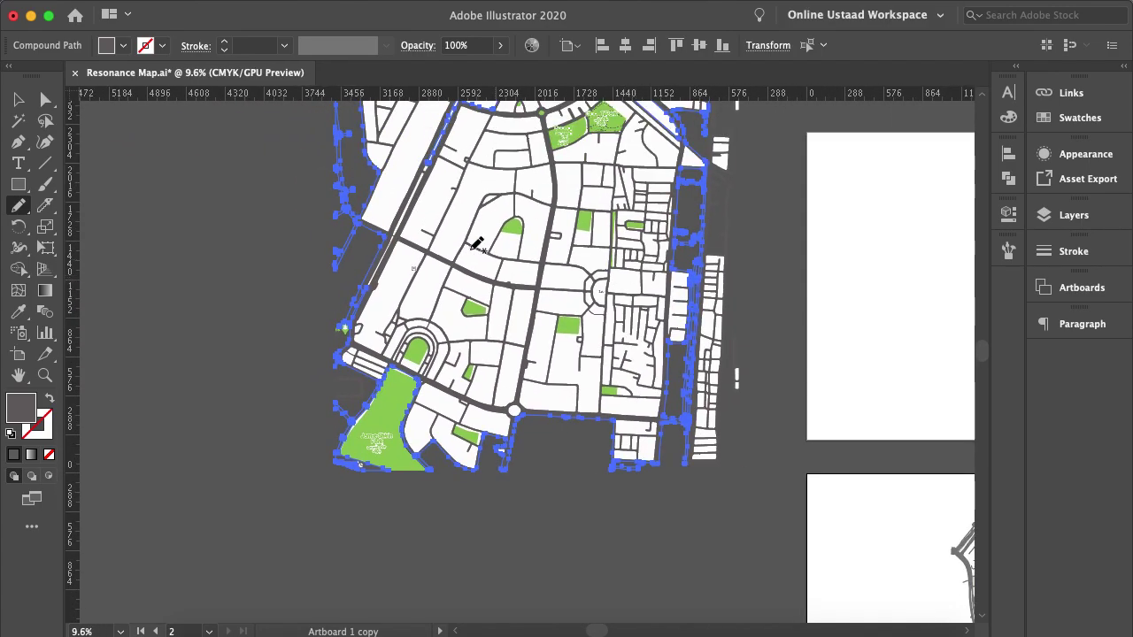
click(17, 99)
click(215, 195)
Add a MAIN BOULEVARD text label beside the map.
scroll(221, 196, up, 2)
scroll(220, 195, right, 1)
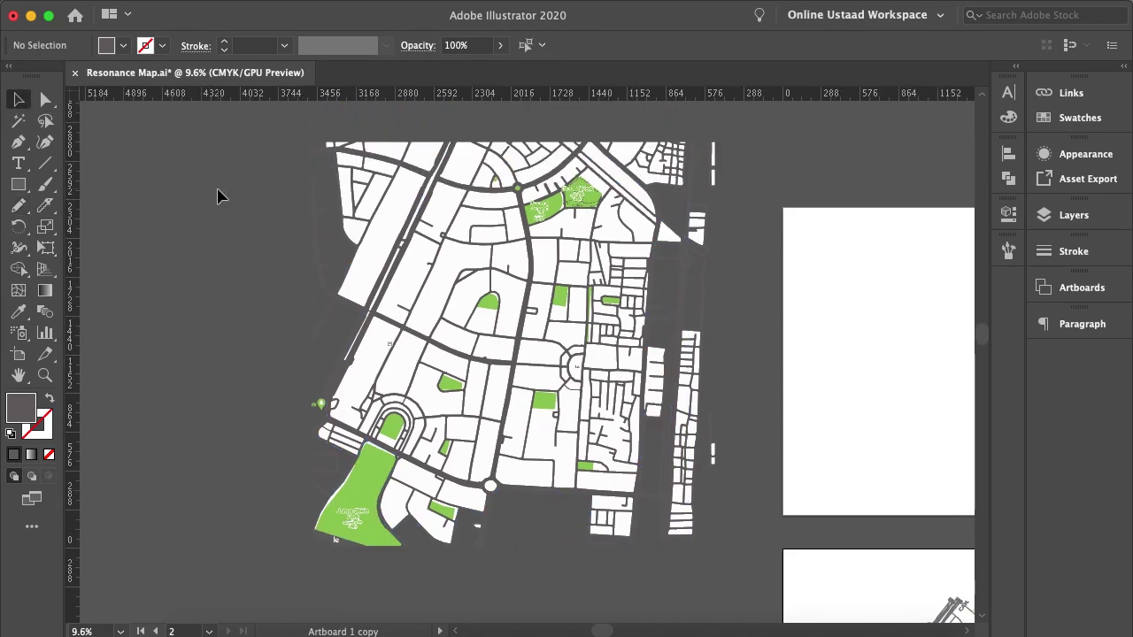
scroll(561, 298, up, 3)
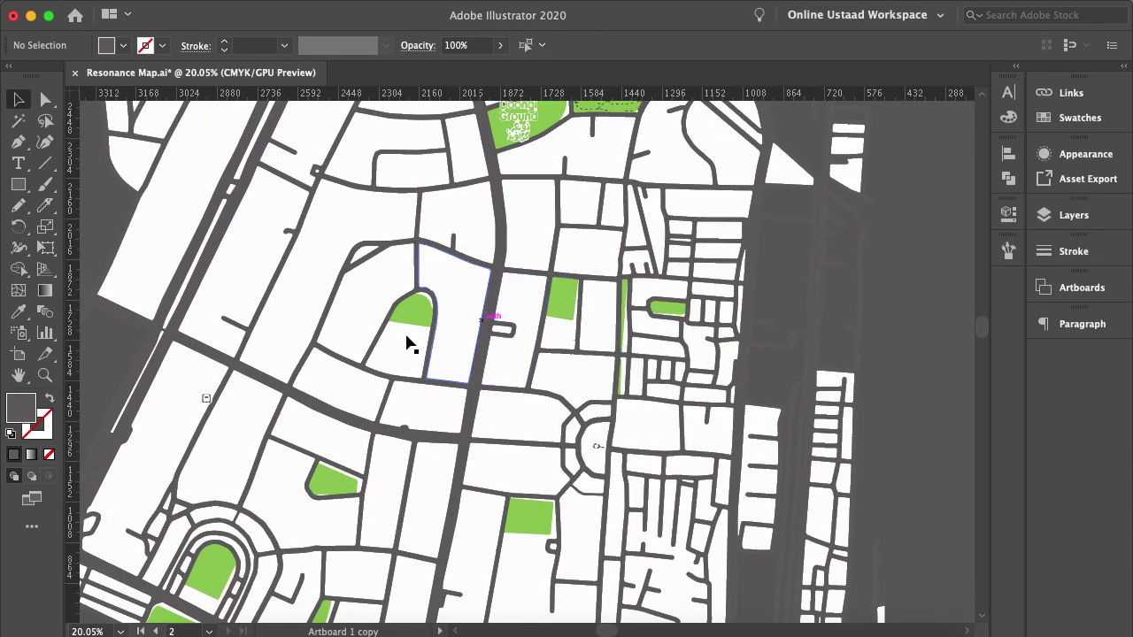
scroll(224, 294, left, 3)
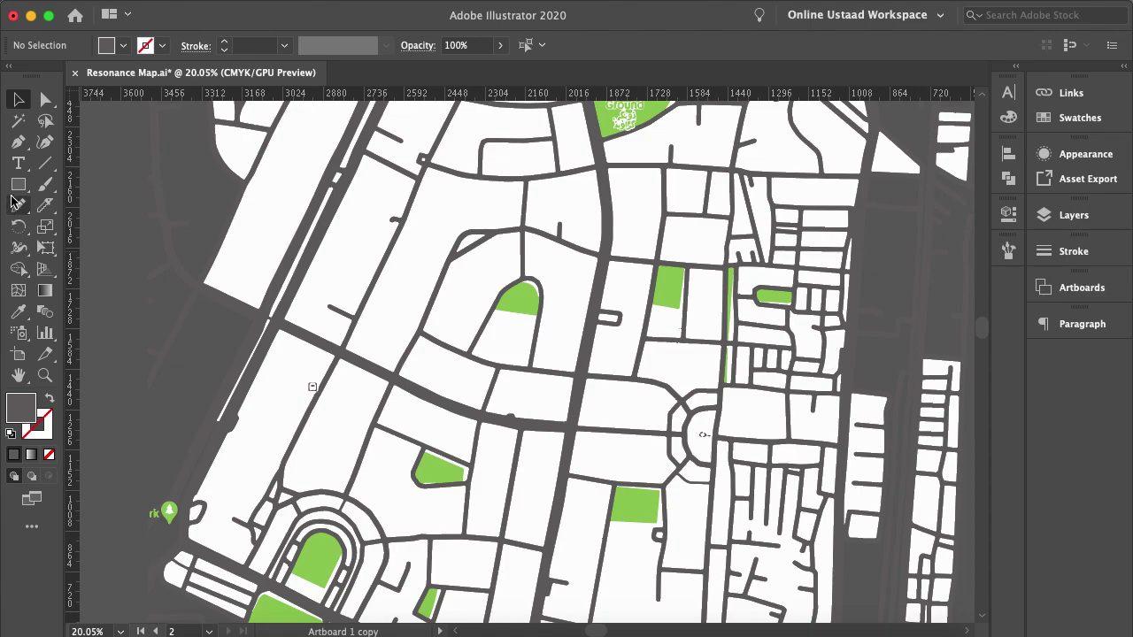
click(18, 162)
scroll(210, 262, left, 1)
scroll(209, 263, left, 5)
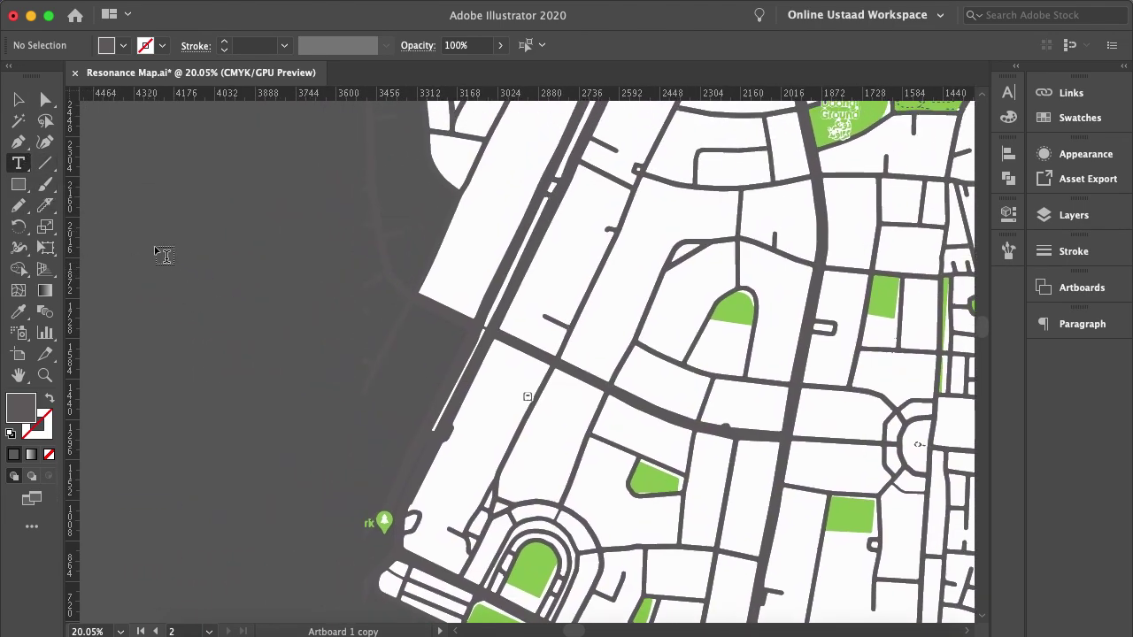
click(216, 266)
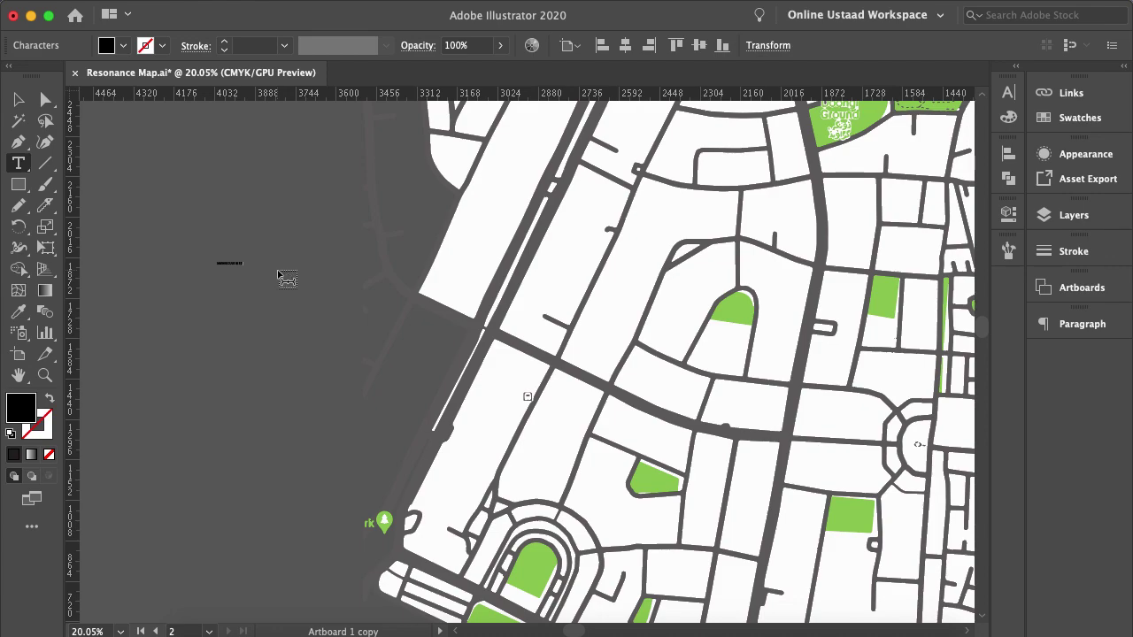
key(Escape)
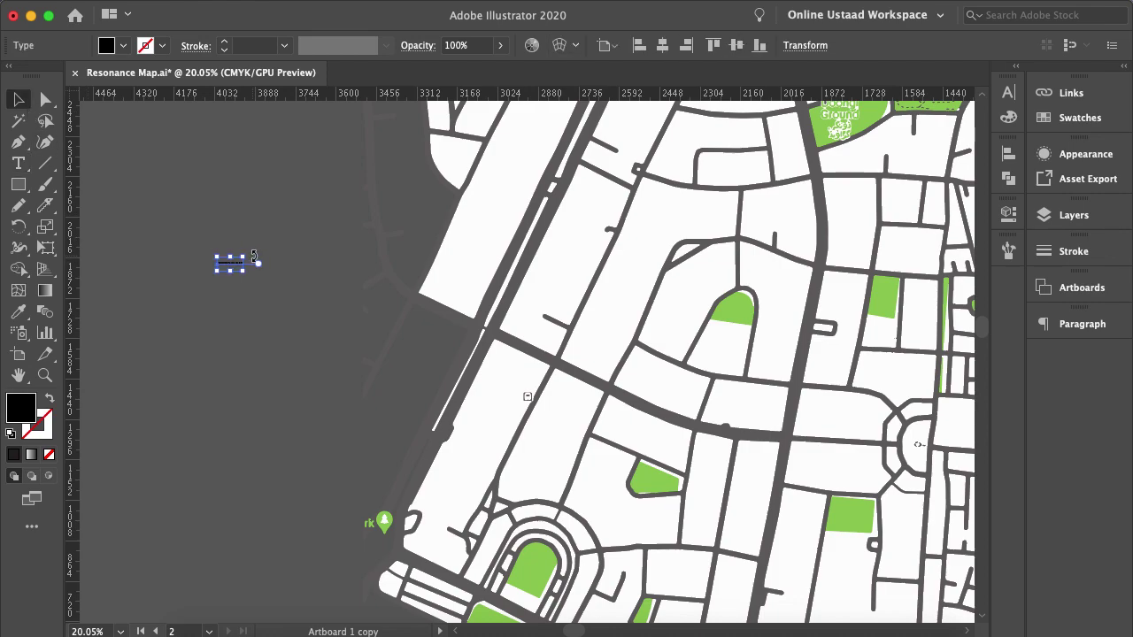
Enlarge the label and search 'popp' in the Character panel's font field.
drag(242, 261, 380, 270)
drag(297, 270, 201, 371)
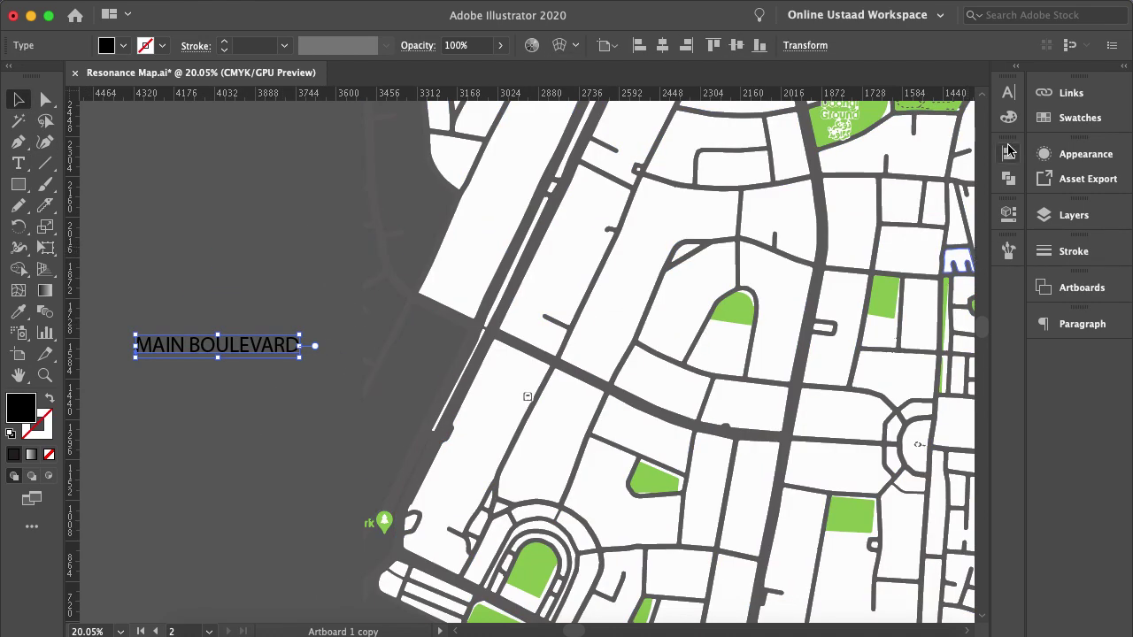
click(1008, 92)
click(866, 134)
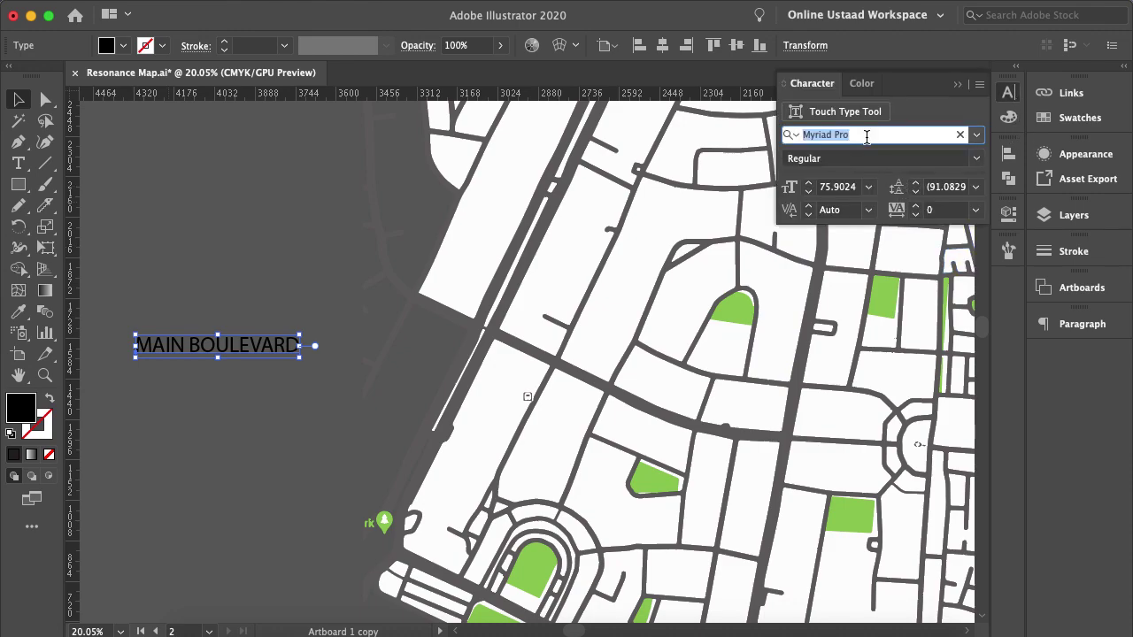
text(popp)
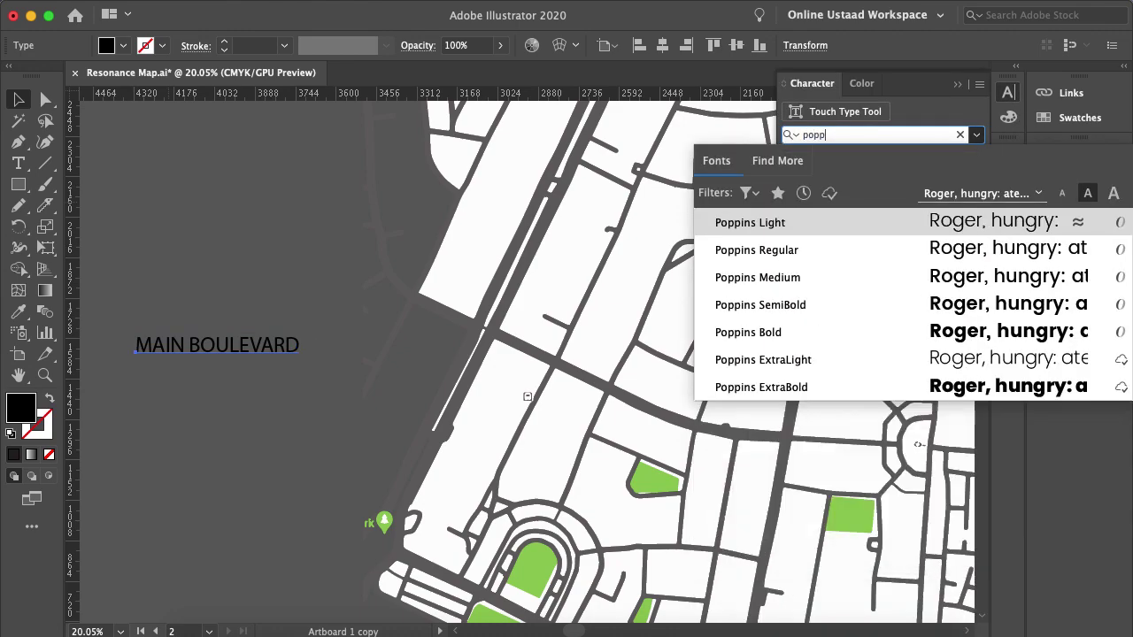
Apply Poppins Bold, enlarge the label to about 105.4 pt and move it onto the map.
click(791, 332)
drag(295, 351, 311, 367)
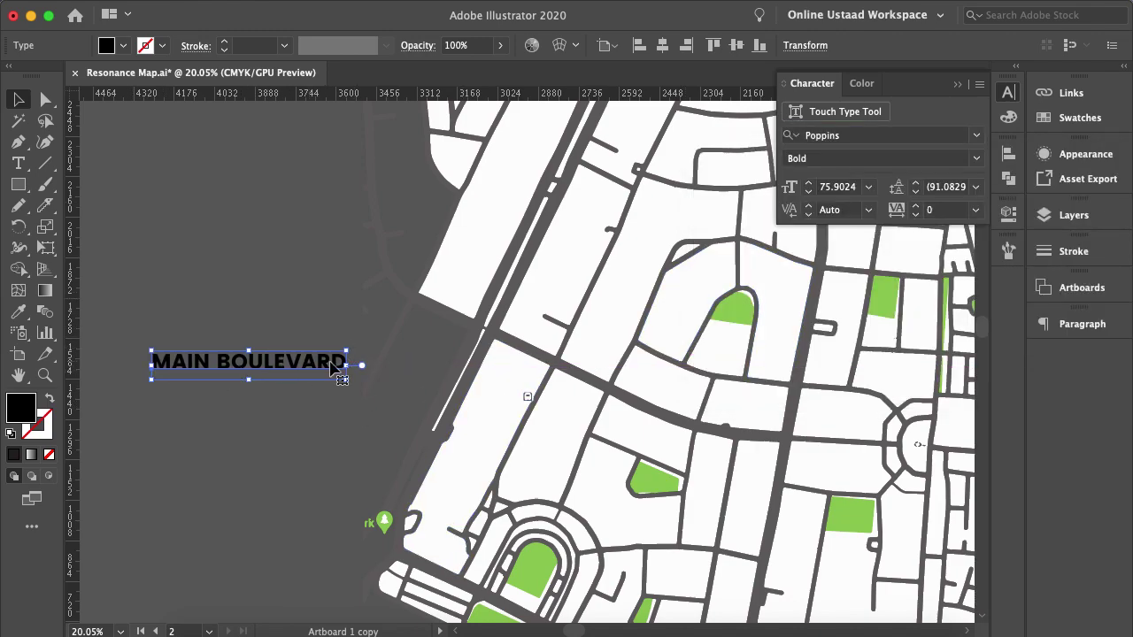
drag(347, 353, 388, 137)
scroll(531, 354, right, 5)
Rotate the label to run parallel to the diagonal main road.
mouse_move(363, 264)
mouse_down()
mouse_move(357, 244)
mouse_move(460, 209)
mouse_move(421, 232)
mouse_move(438, 176)
mouse_up()
scroll(416, 228, up, 5)
scroll(434, 402, down, 4)
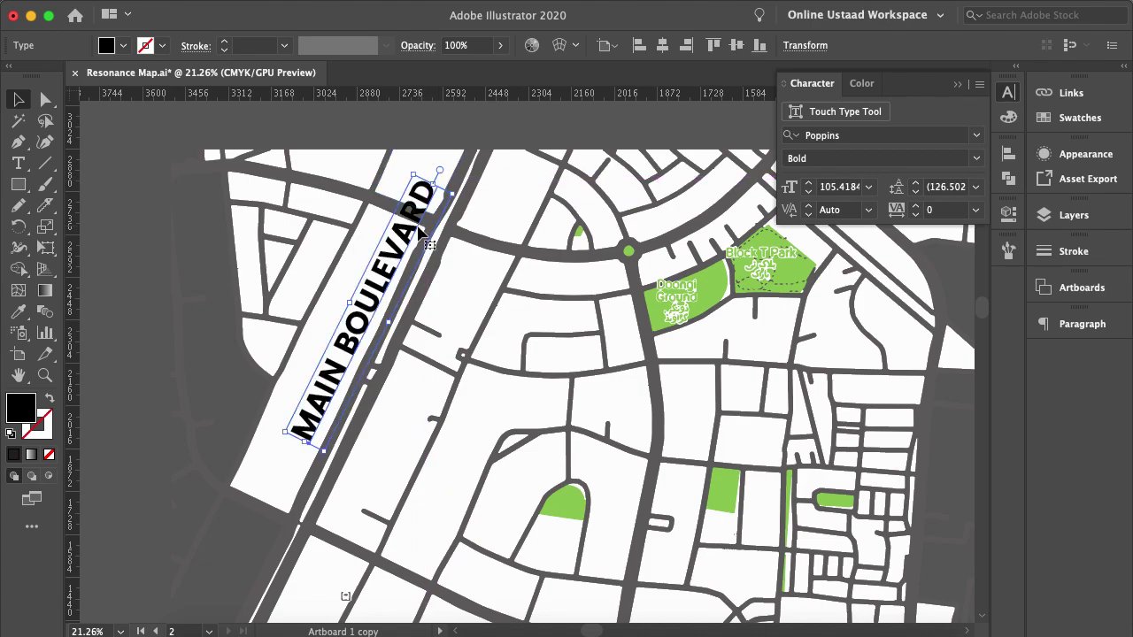
drag(405, 239, 400, 242)
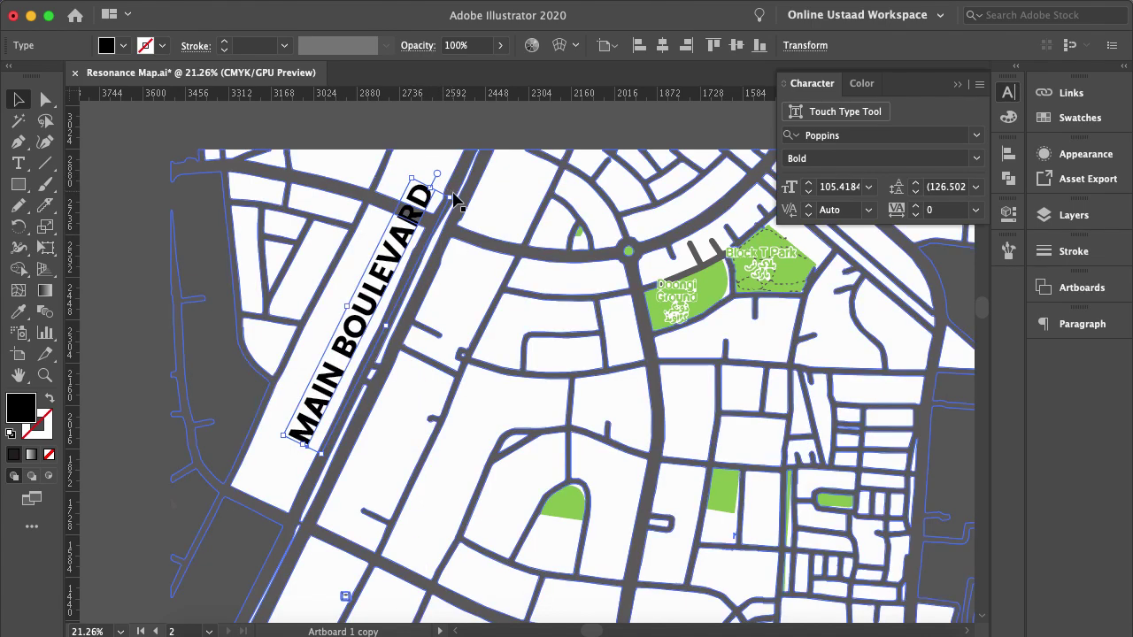
mouse_move(456, 195)
mouse_down()
mouse_move(500, 193)
mouse_move(445, 182)
mouse_move(450, 194)
mouse_up()
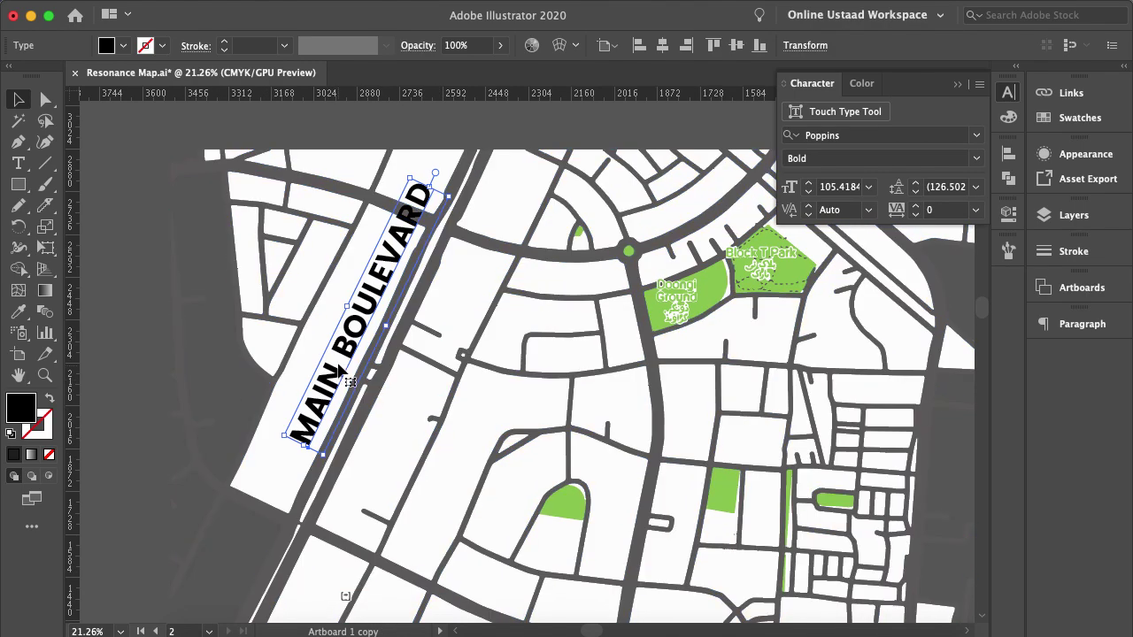
Reselect the MAIN BOULEVARD label and reapply the Bold weight.
click(134, 283)
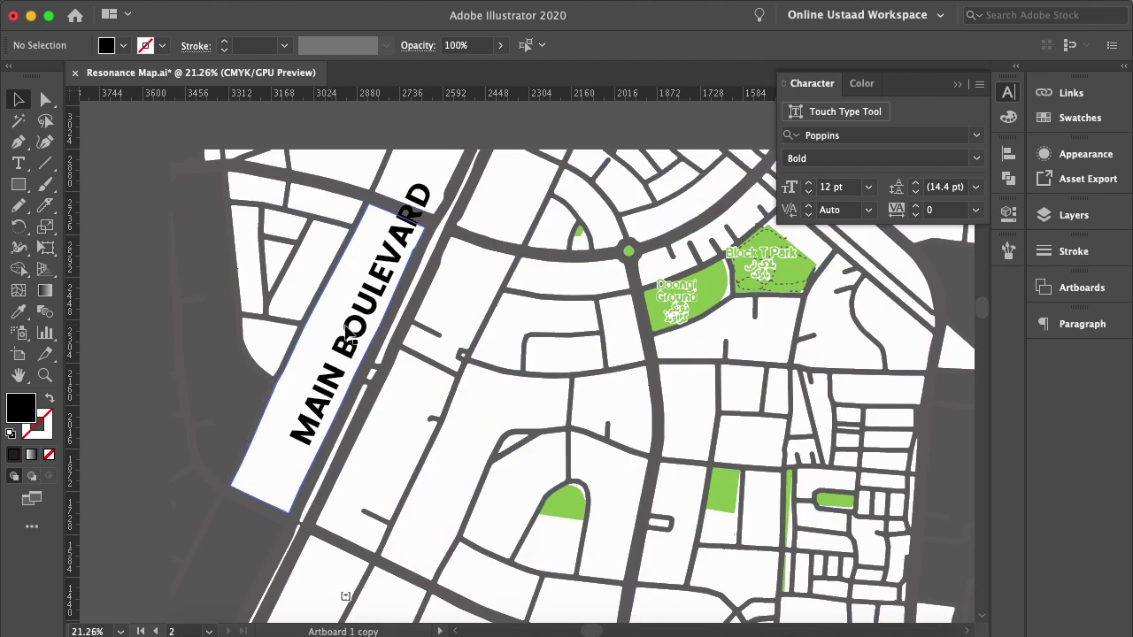
click(355, 336)
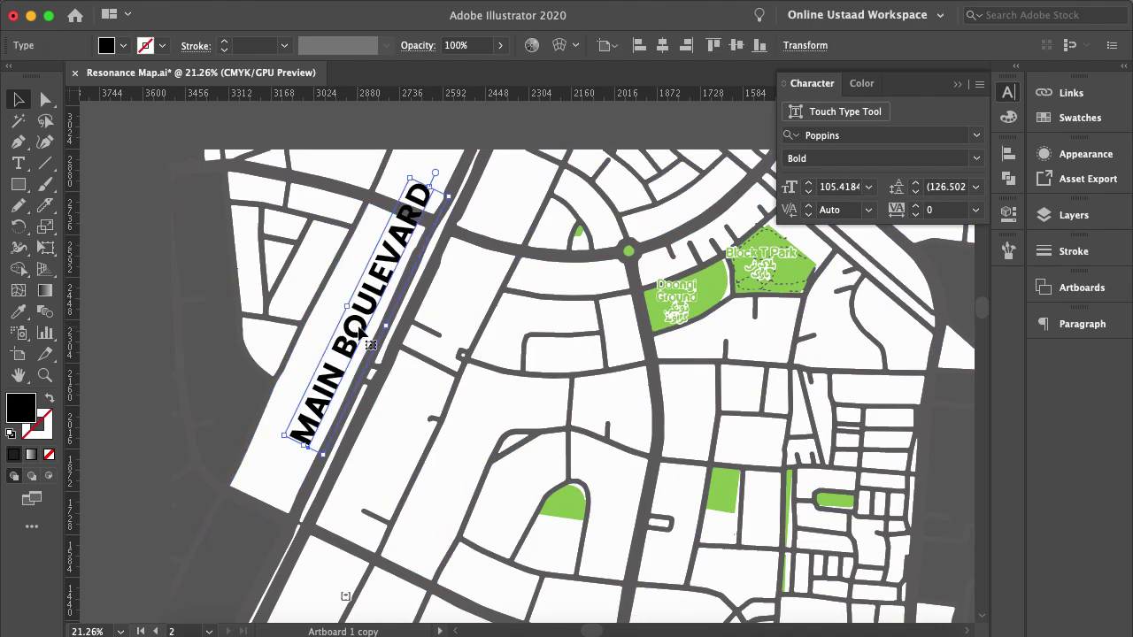
click(980, 160)
click(826, 256)
Change the font to Poppins ExtraBold and create outlines from the text.
click(149, 328)
click(365, 310)
click(907, 133)
text(popp)
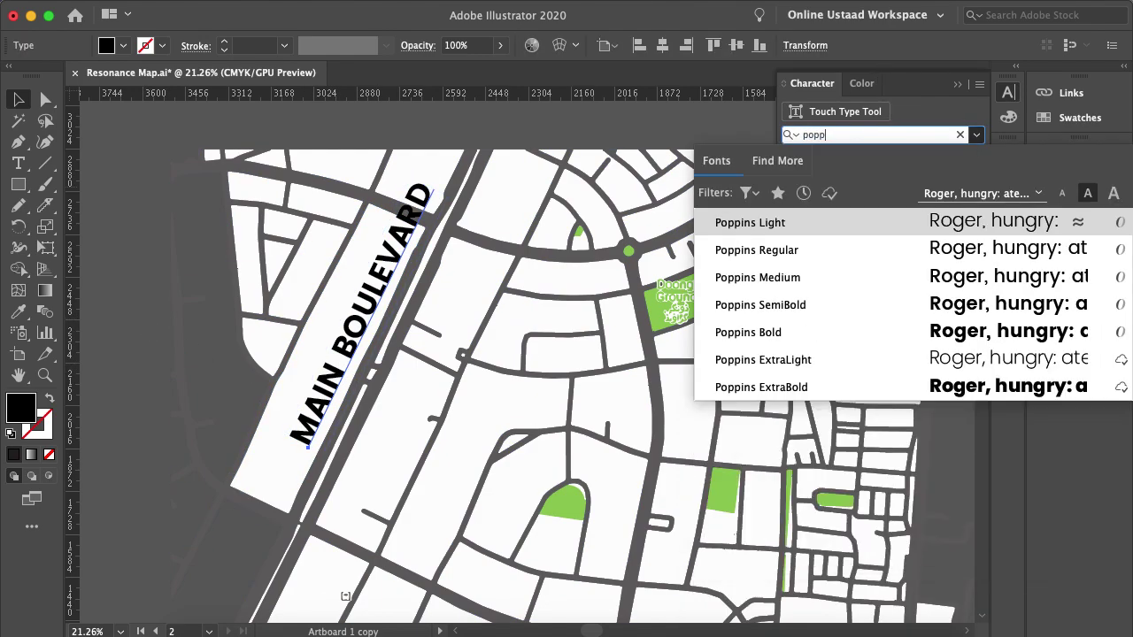
click(795, 387)
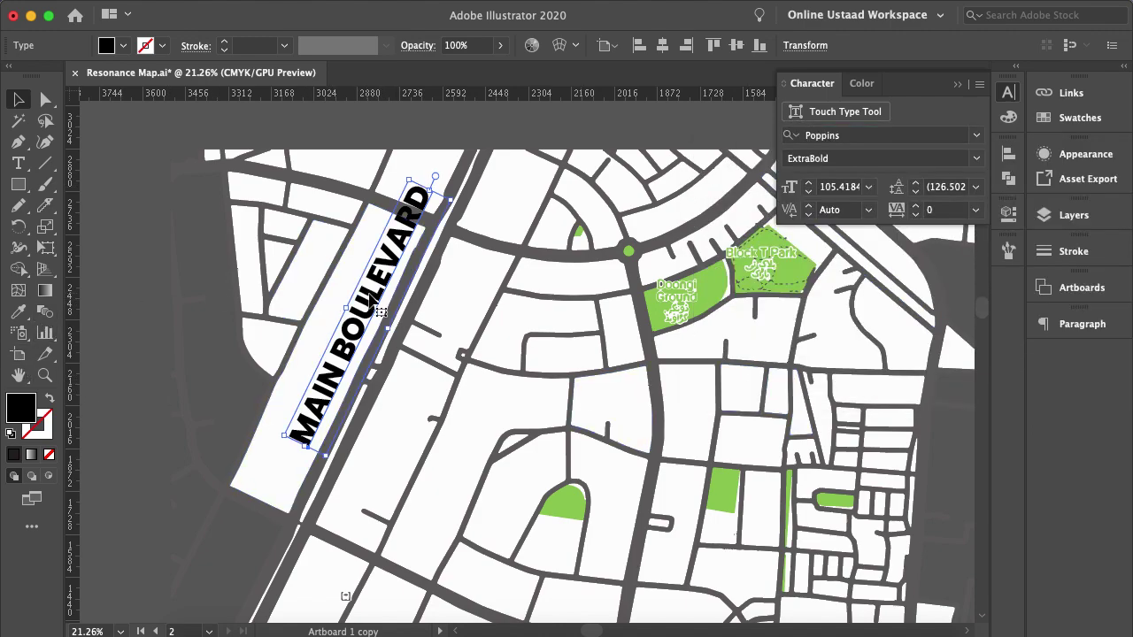
right_click(376, 300)
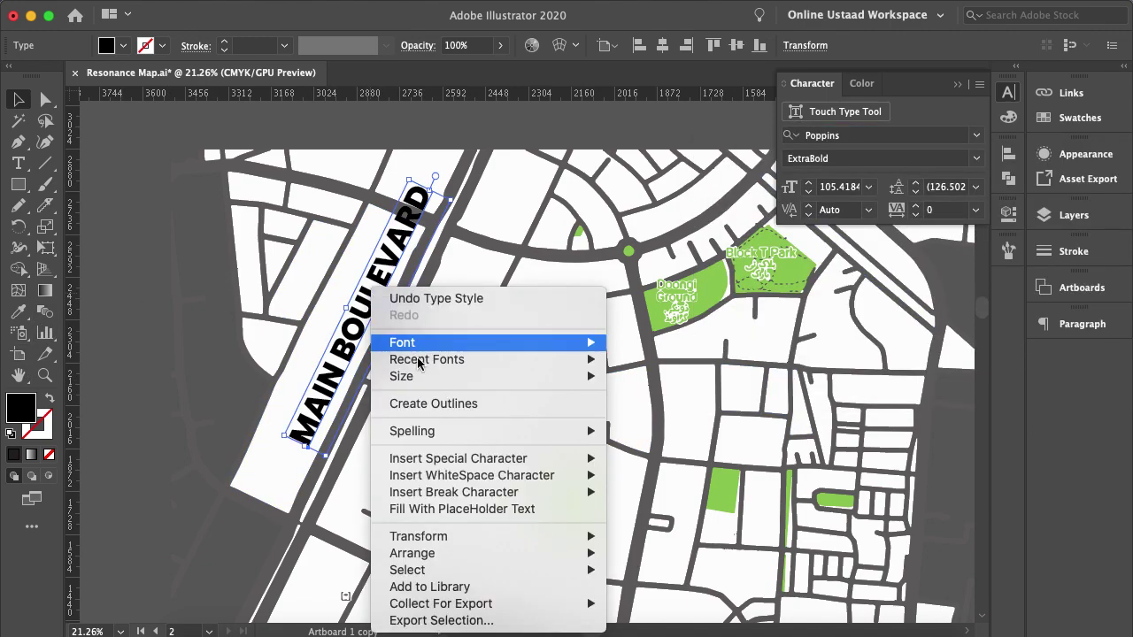
click(441, 403)
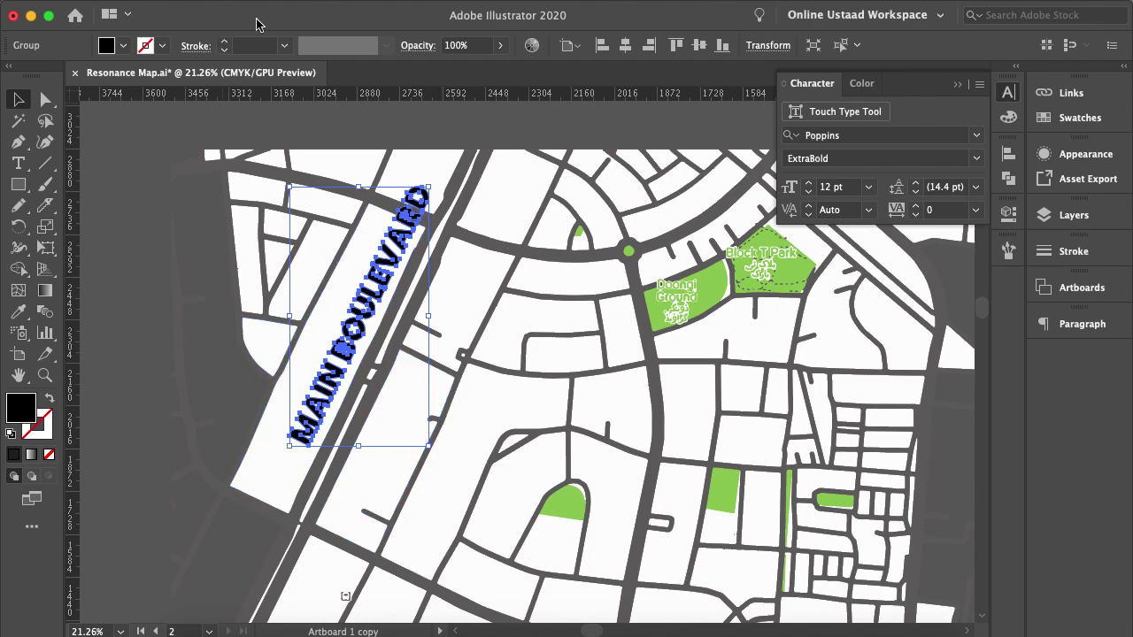
Add a 10 pt offset path around the outlined letters.
click(221, 0)
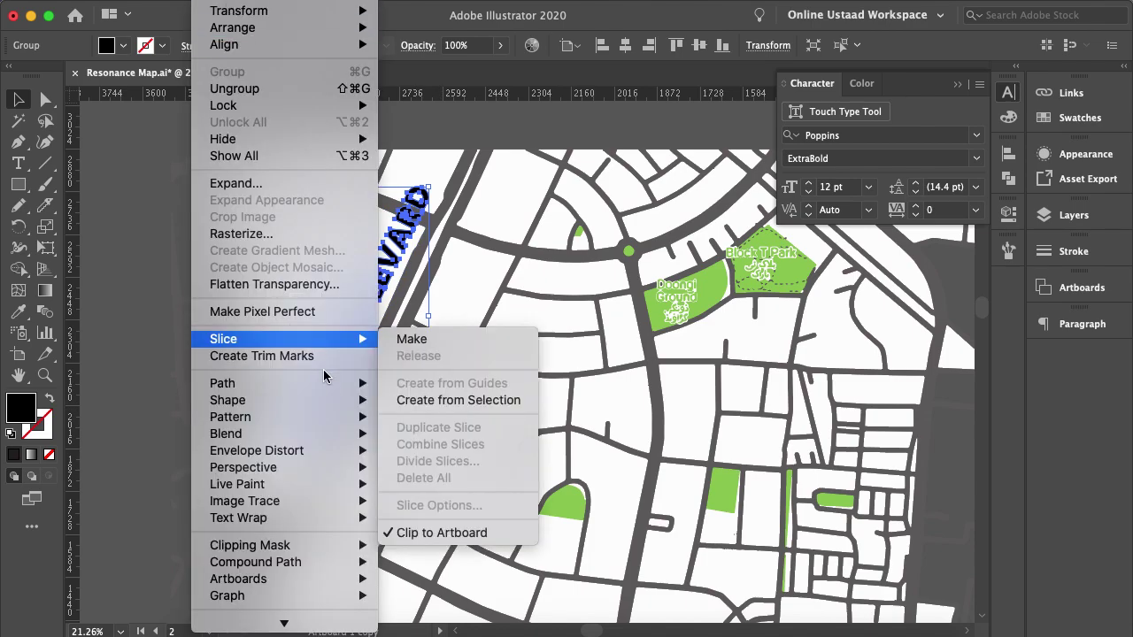
mouse_move(332, 390)
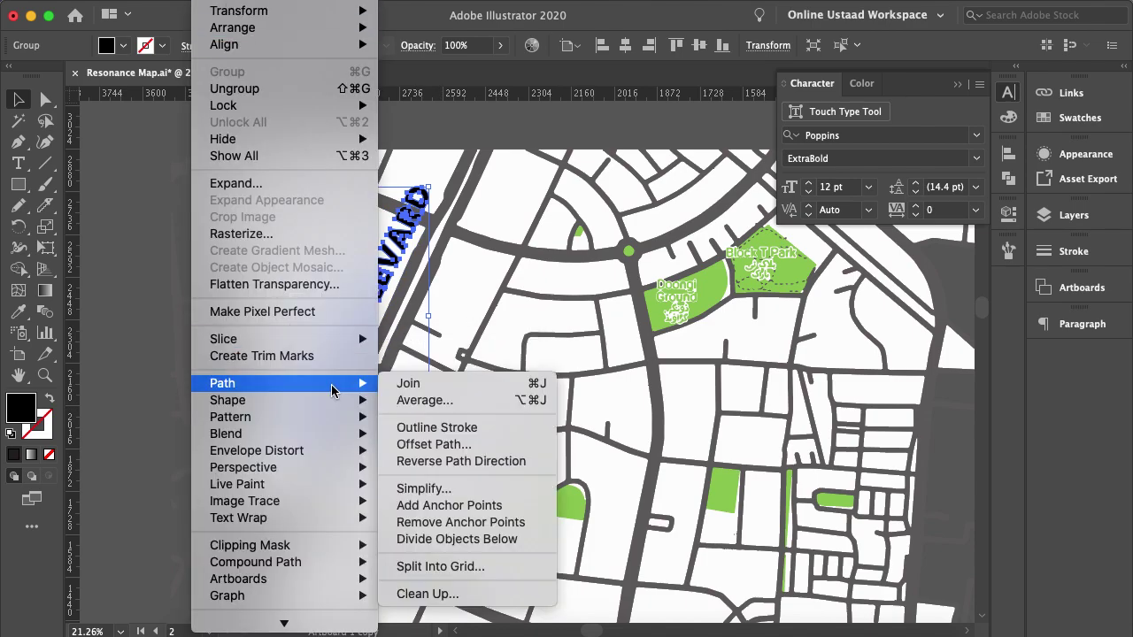
click(390, 444)
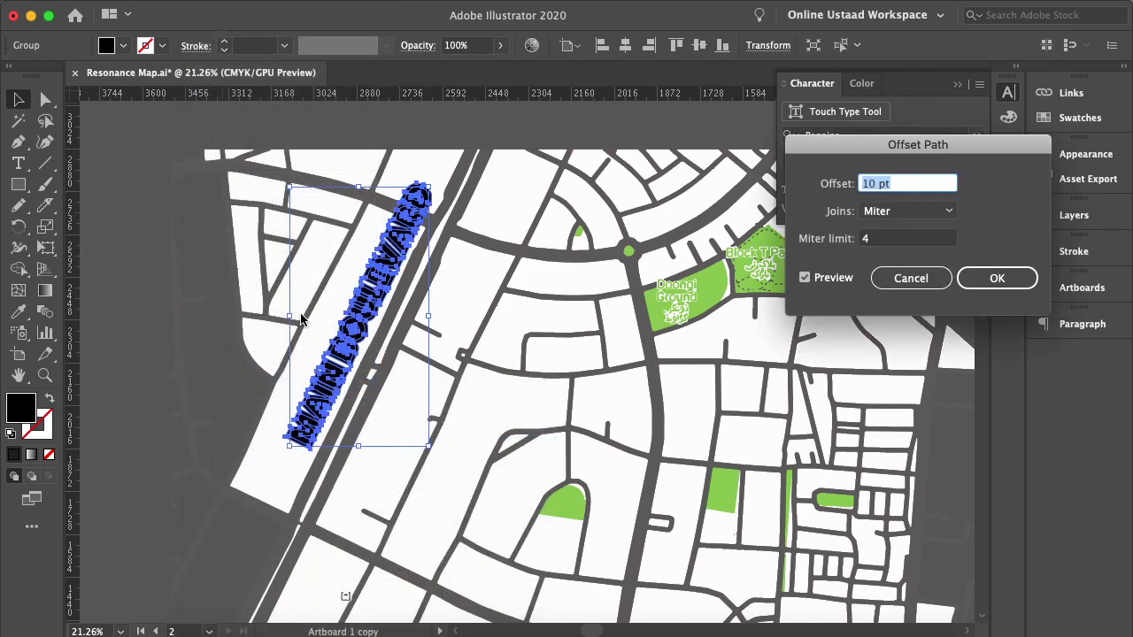
click(973, 274)
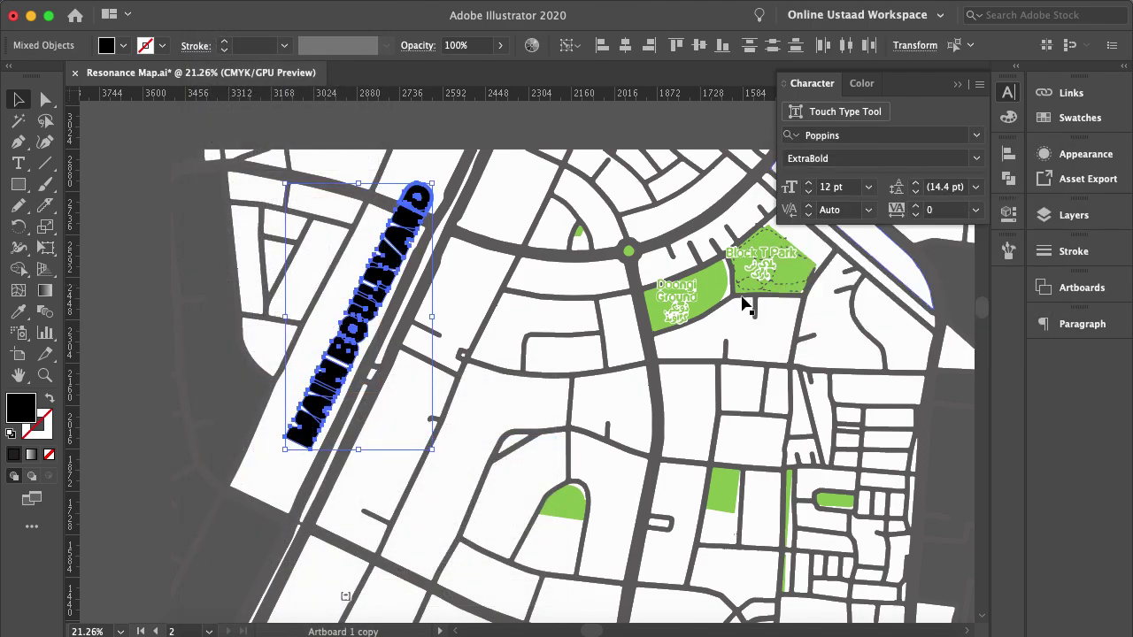
Give the offset shape the road's dark grey with the Eyedropper and deselect.
click(17, 311)
click(234, 437)
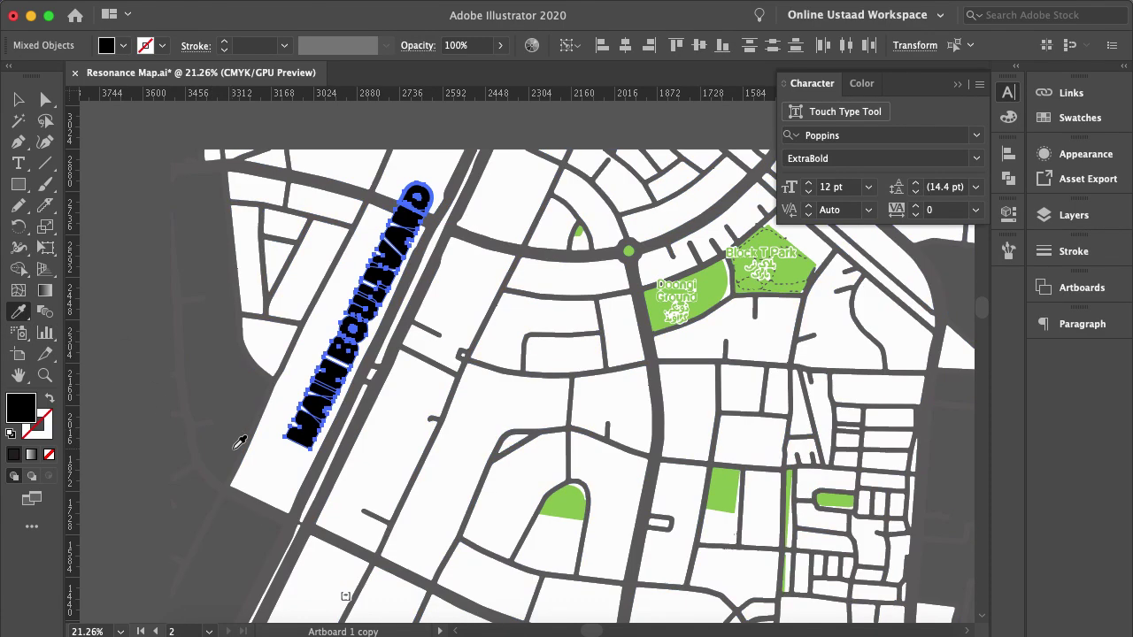
click(307, 497)
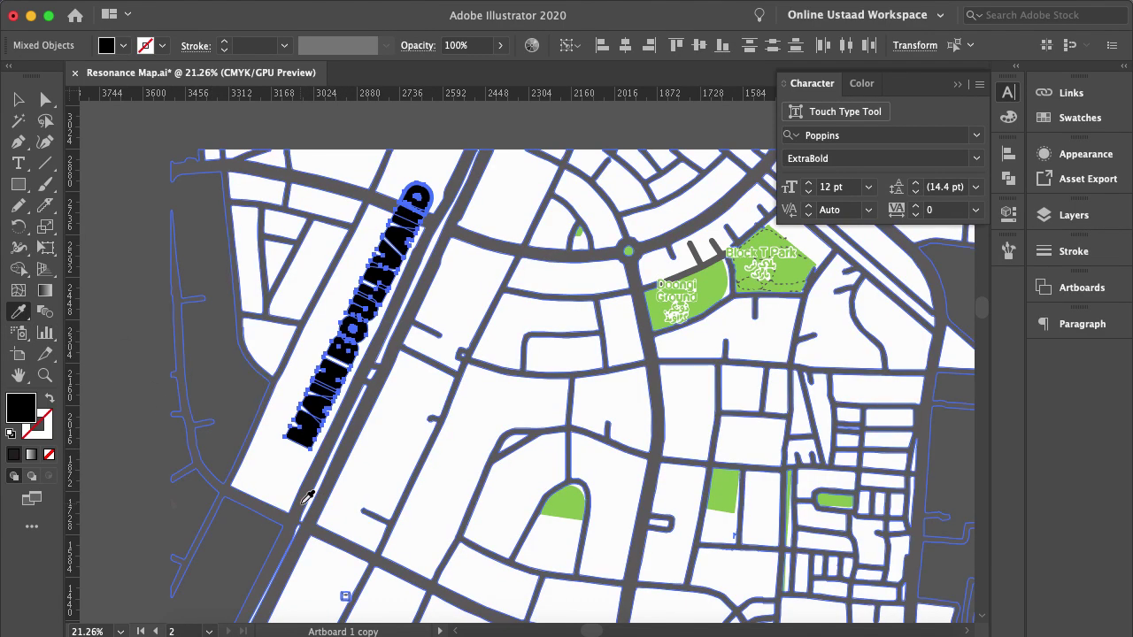
key(super+shift+a)
click(18, 99)
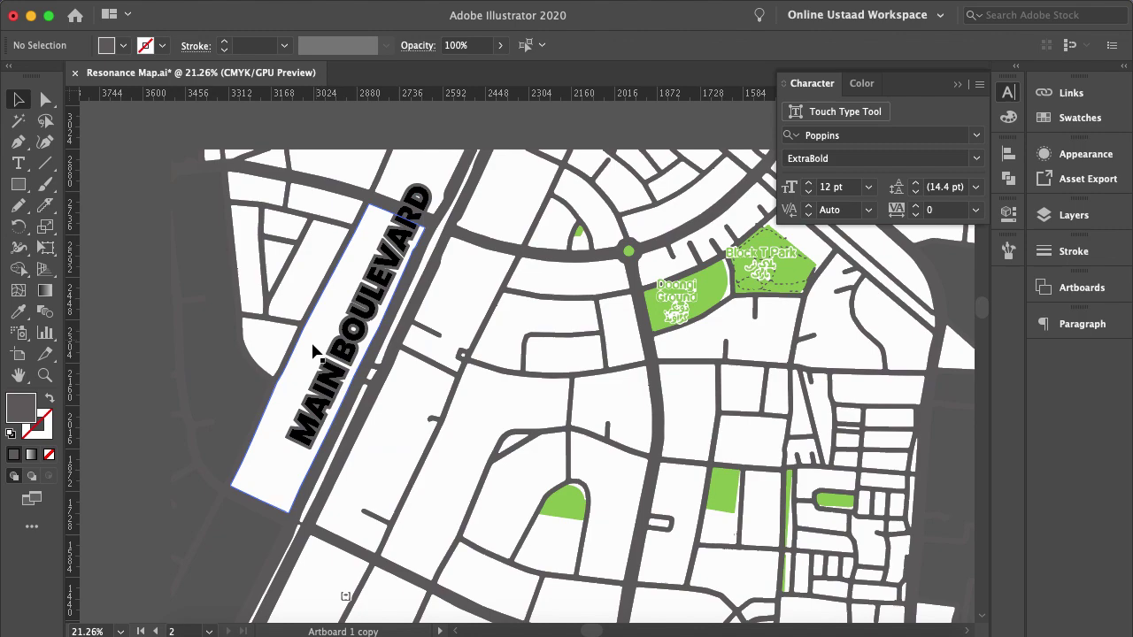
Select every letter outline: M, A, I, N, B, O, U, L, E, V, R, D.
scroll(314, 352, up, 3)
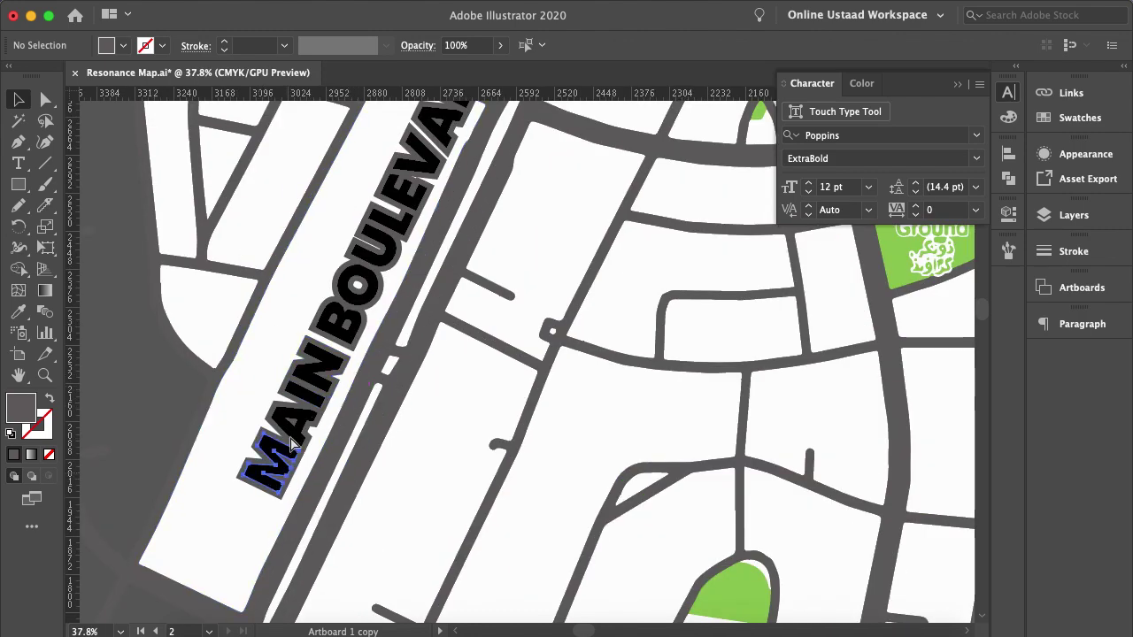
click(291, 442)
shift+click(297, 416)
shift+click(306, 396)
shift+click(323, 363)
shift+click(336, 323)
shift+click(349, 275)
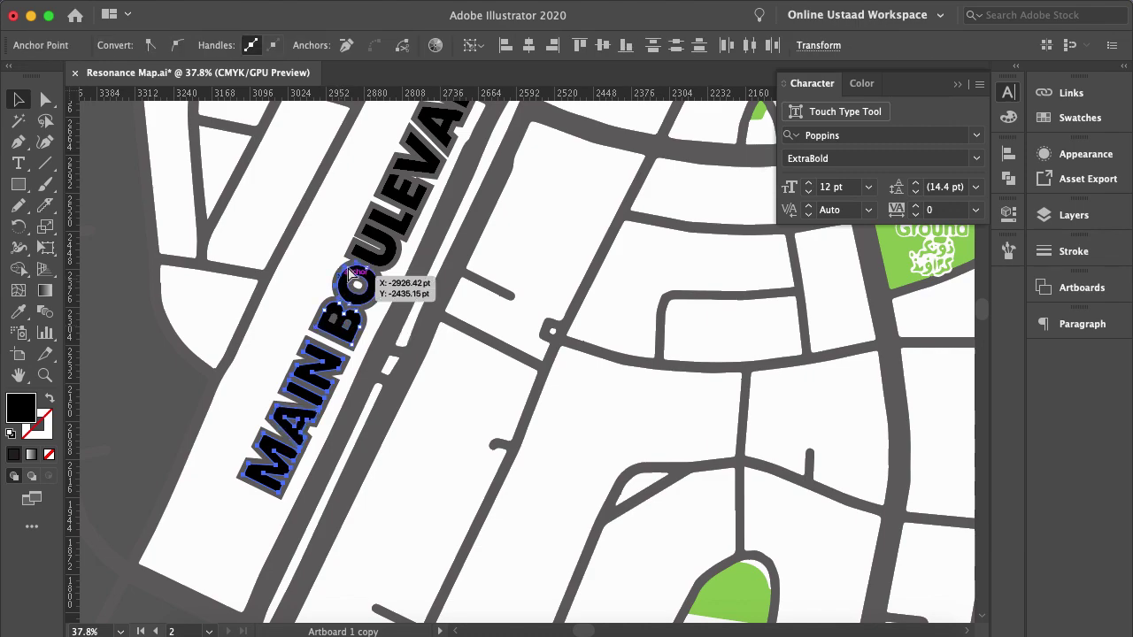
shift+click(395, 234)
shift+click(404, 202)
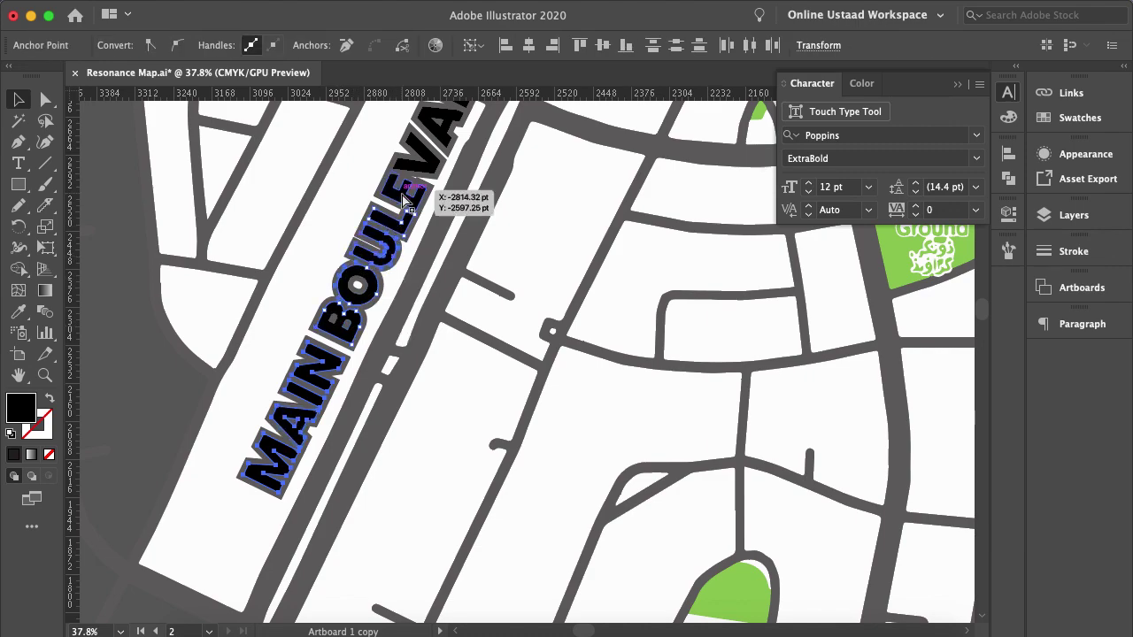
shift+click(420, 174)
shift+click(439, 147)
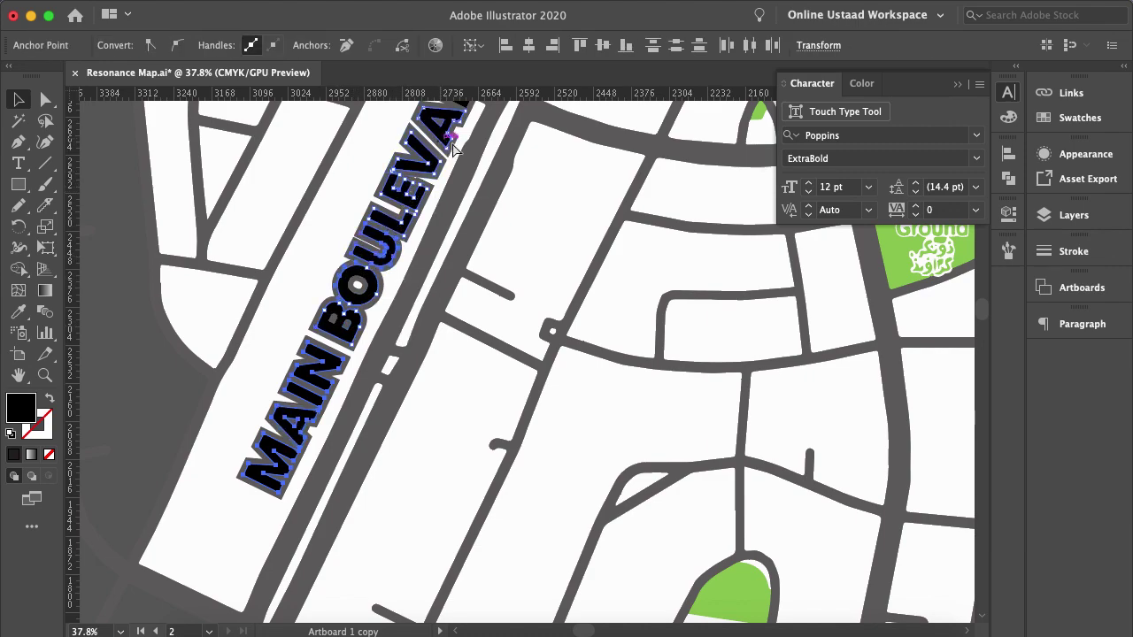
scroll(538, 215, up, 5)
shift+click(481, 253)
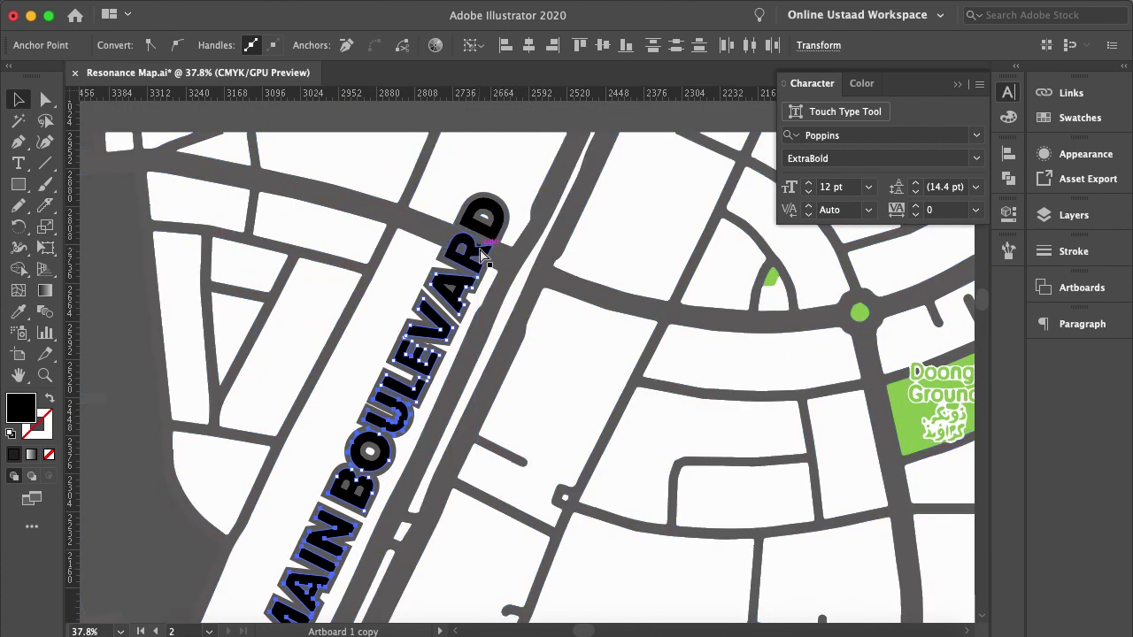
shift+click(469, 218)
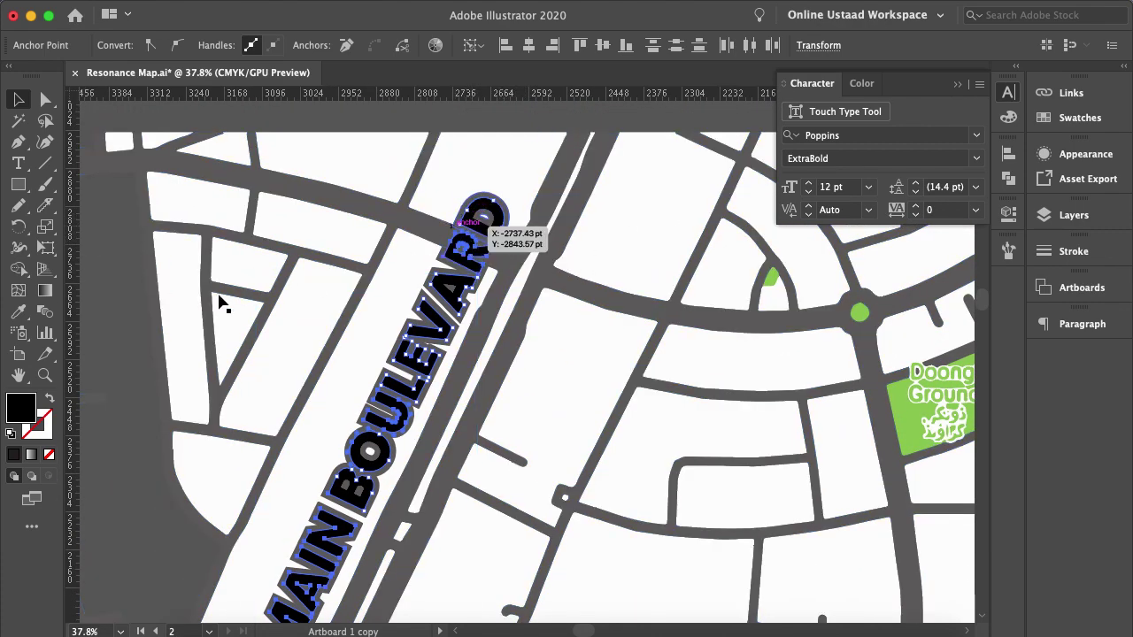
Fill the selected letters with white (ffffff).
double_click(26, 405)
text(ffffff)
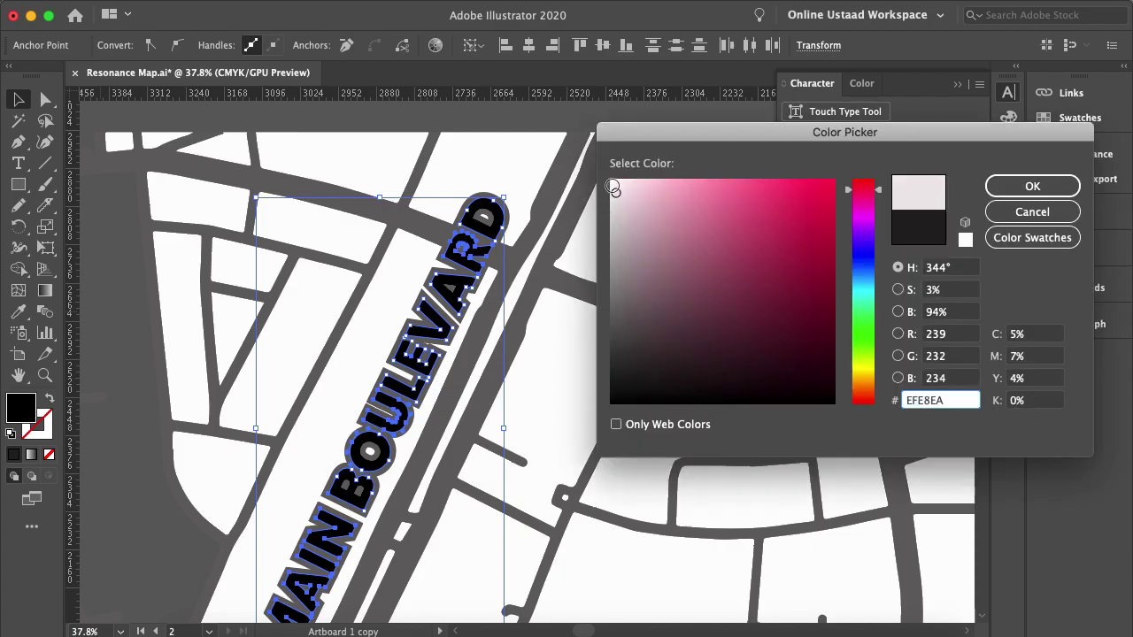
click(1032, 186)
scroll(403, 327, down, 5)
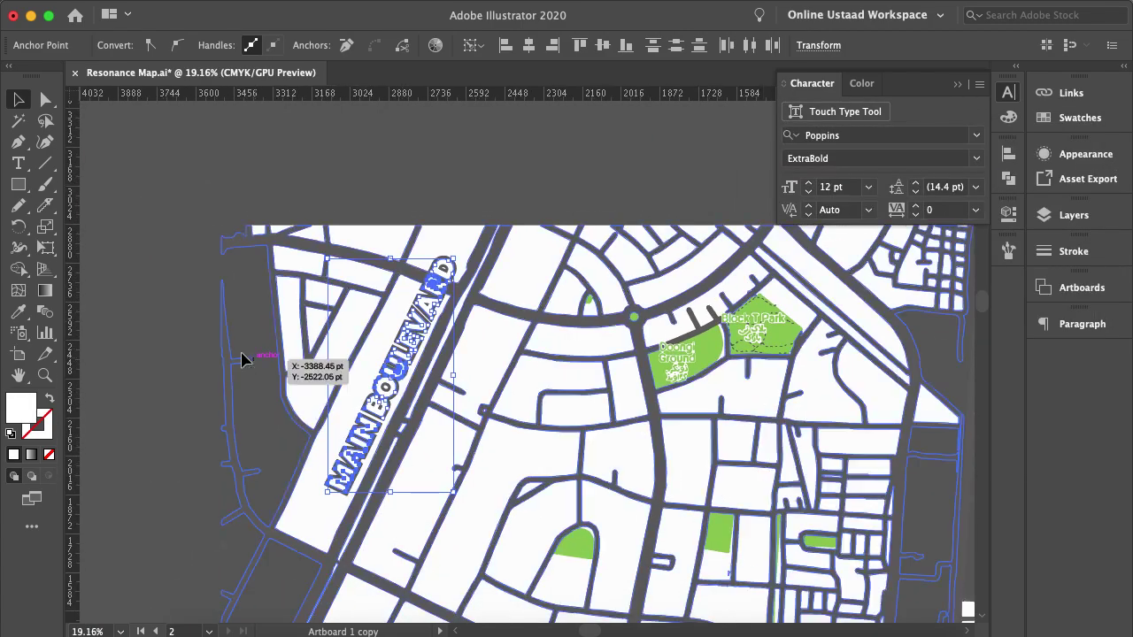
click(217, 357)
scroll(222, 372, up, 2)
scroll(222, 372, right, 3)
scroll(423, 190, down, 3)
scroll(423, 190, right, 1)
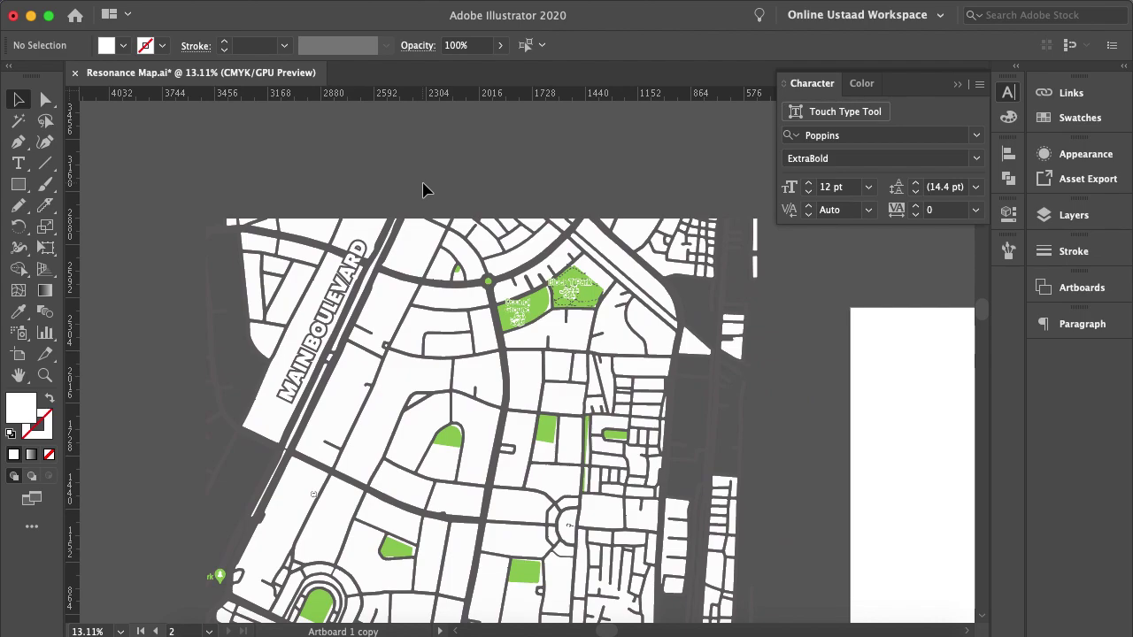
scroll(423, 190, down, 5)
scroll(430, 182, down, 2)
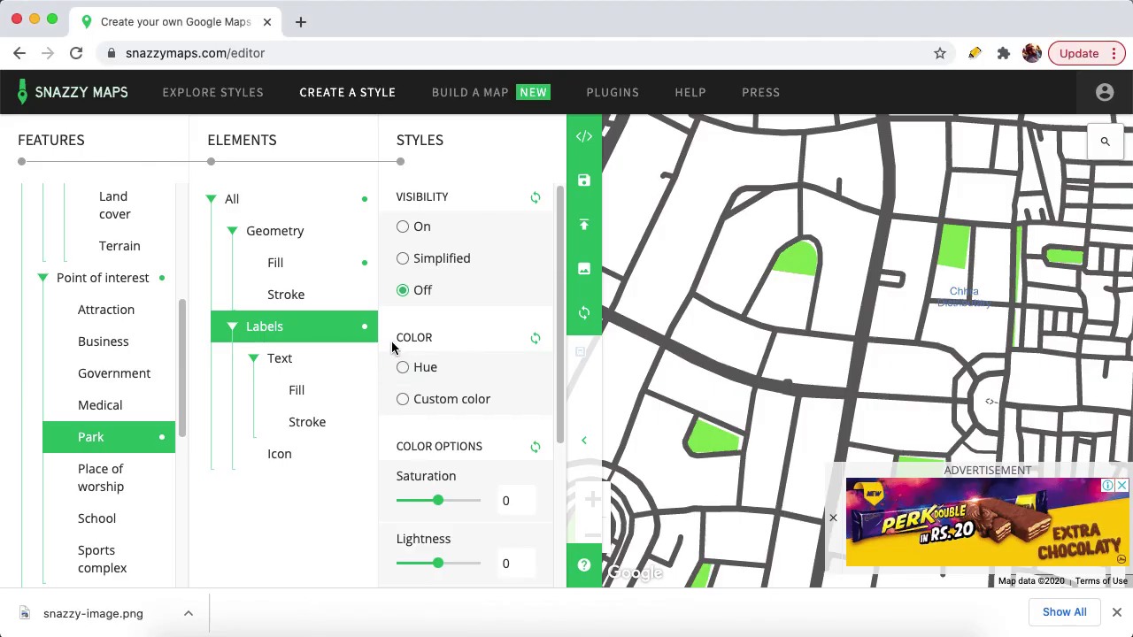
click(1116, 614)
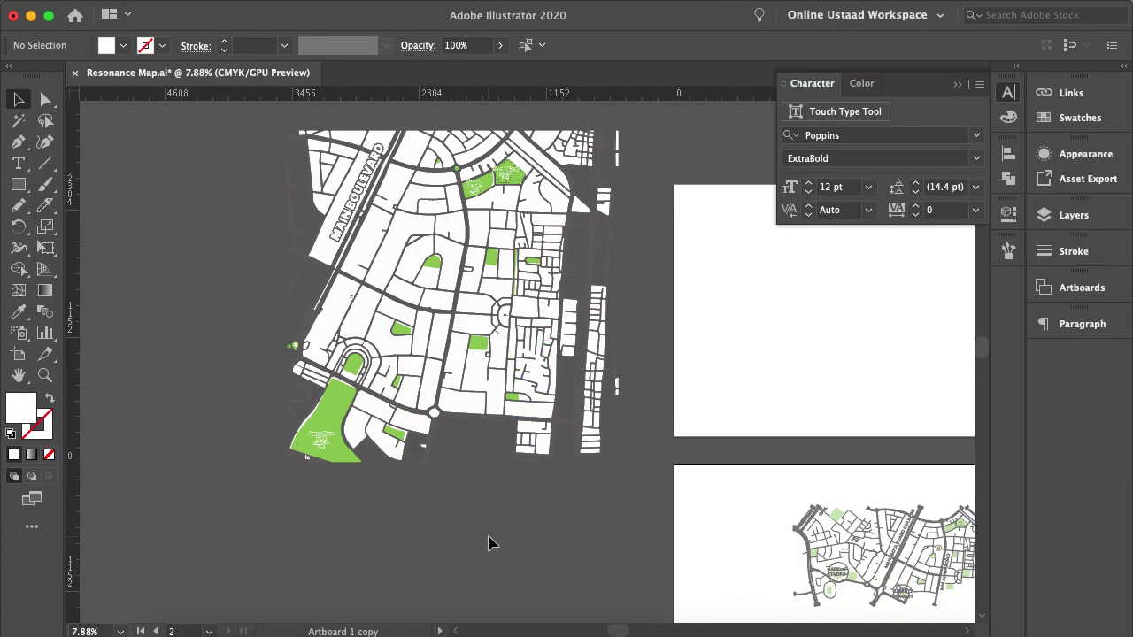
scroll(619, 549, right, 5)
Zoom to the finished Gulberg reference map and collapse the Character panel.
scroll(694, 529, up, 5)
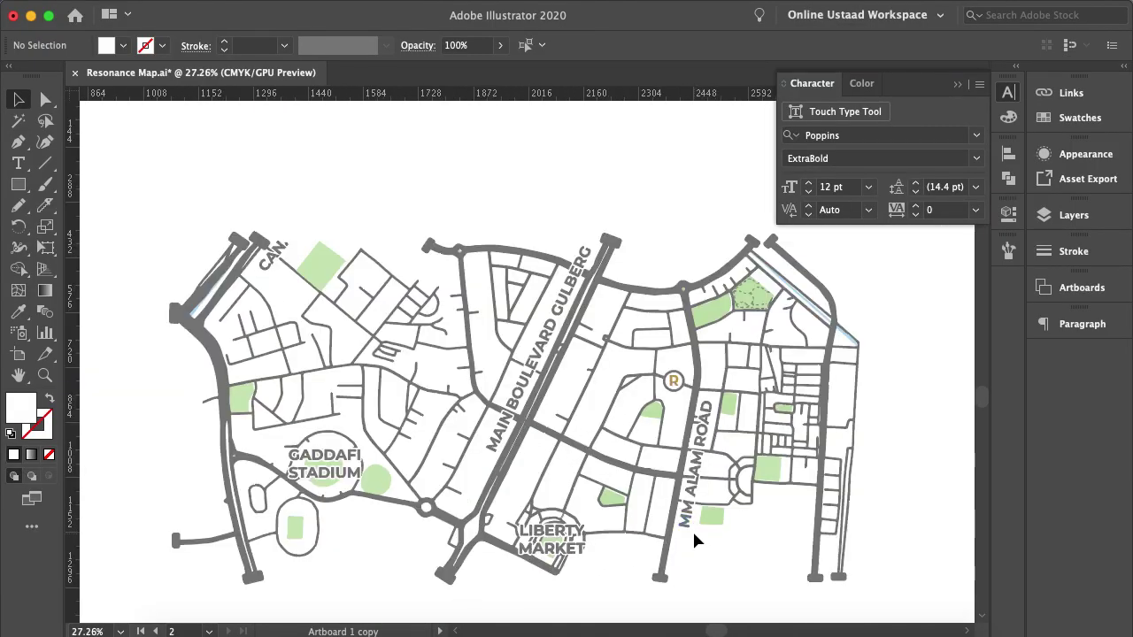
click(956, 84)
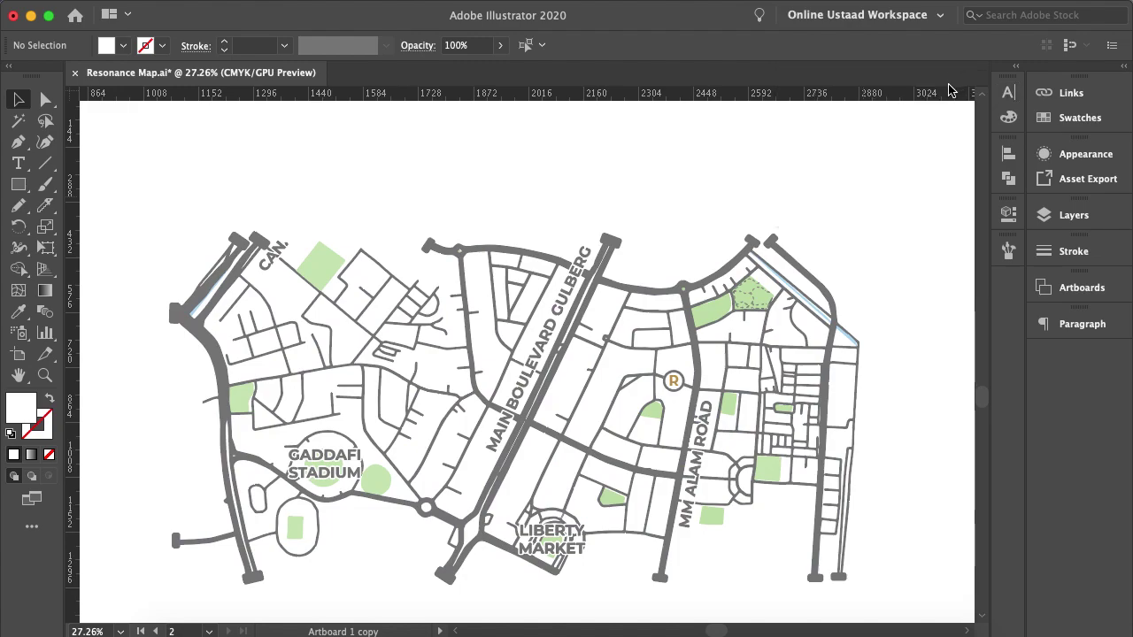
scroll(797, 298, down, 2)
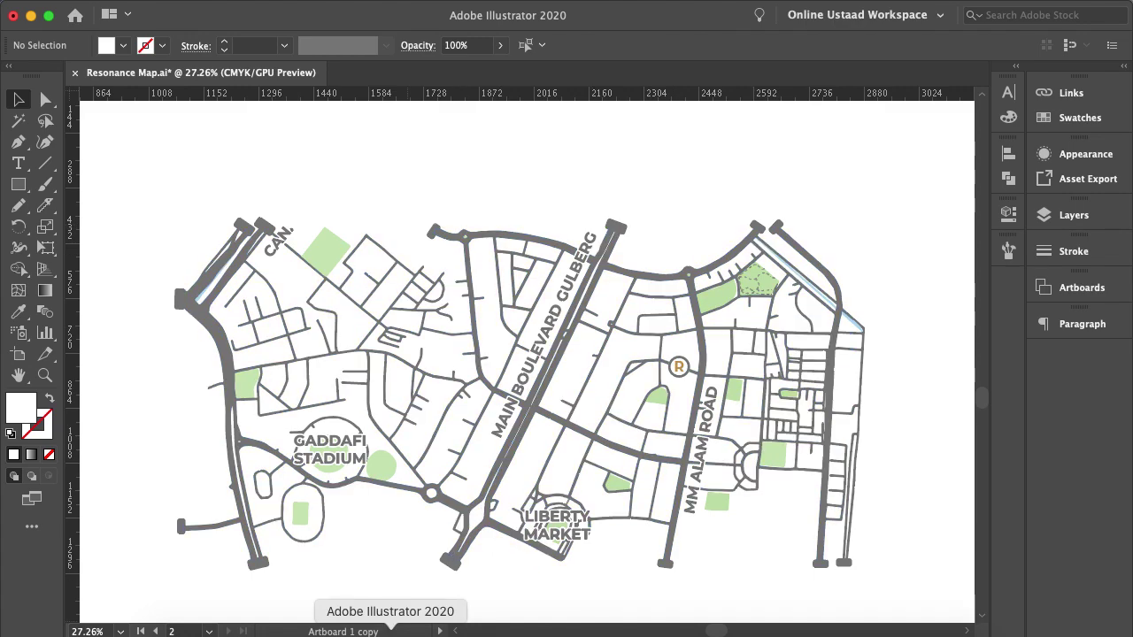
Check the Snazzy Maps editor, then return and pan to Jam-e-Shirin Park on the traced map.
click(349, 630)
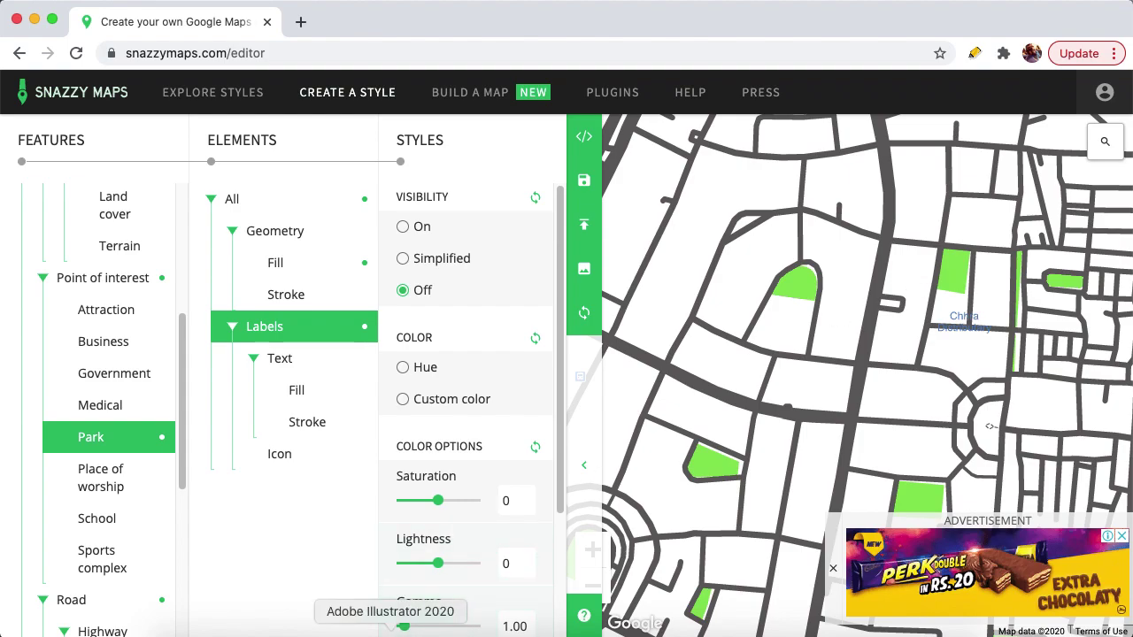
click(391, 627)
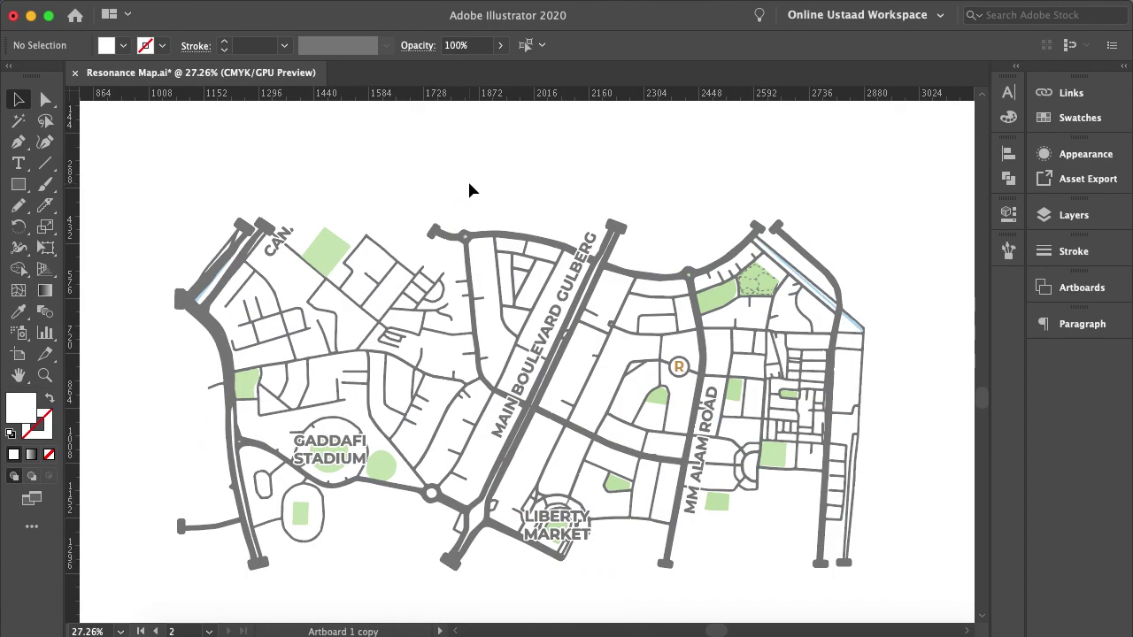
scroll(467, 183, left, 3)
scroll(469, 187, down, 5)
scroll(470, 185, left, 10)
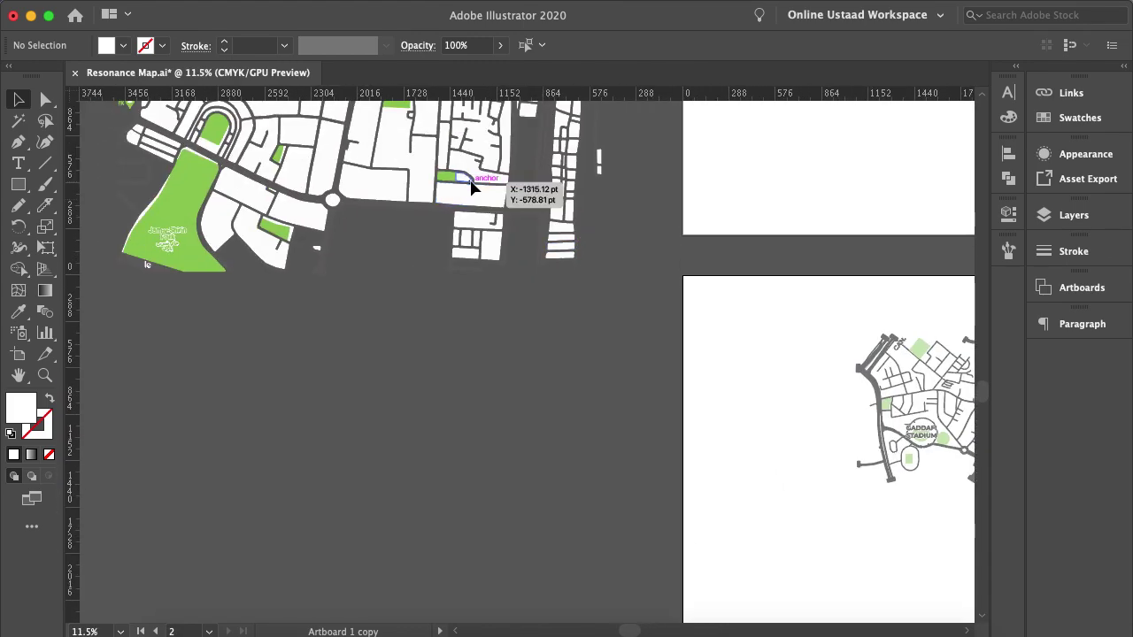
scroll(470, 182, up, 3)
scroll(433, 235, up, 3)
scroll(437, 240, left, 4)
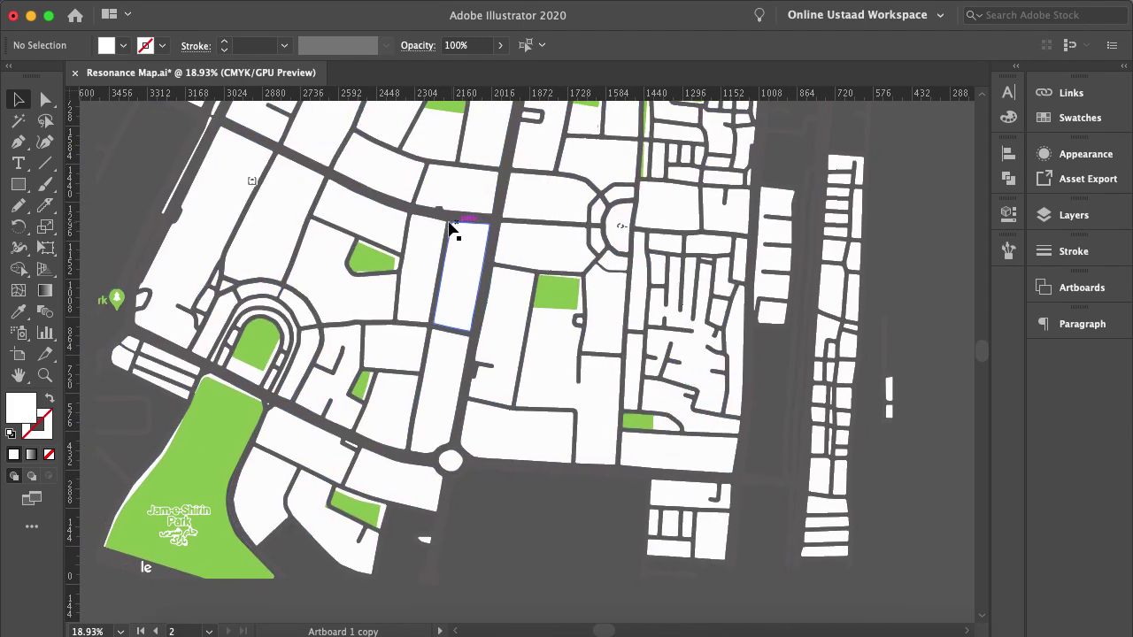